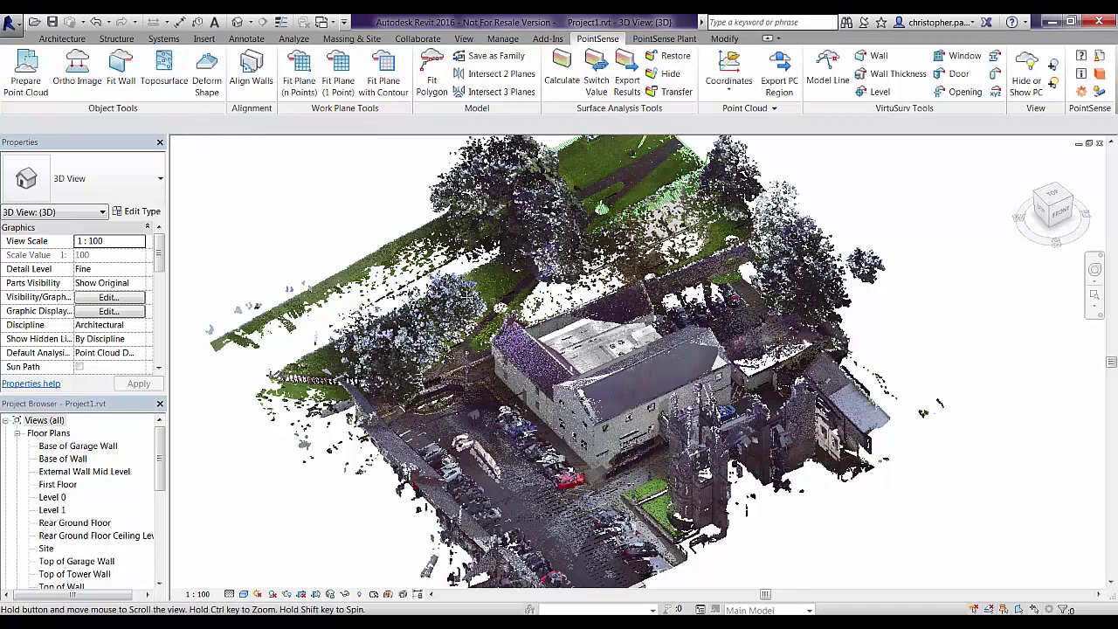
Open the Site floor plan at the car park beside the building
scroll(437, 308, "up", 4)
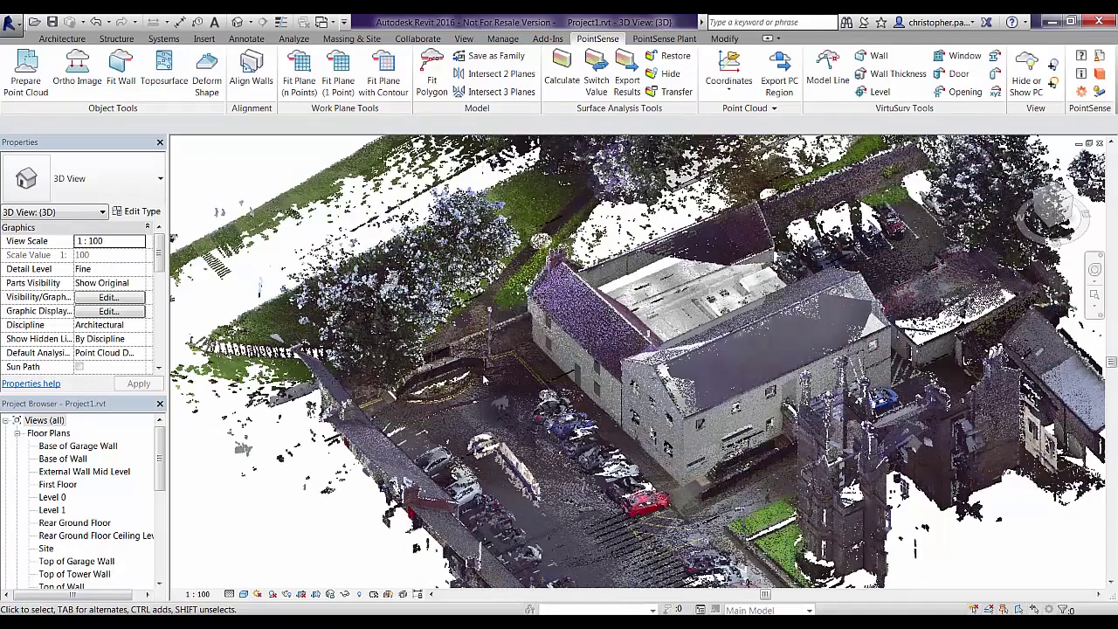
left_click(347, 41)
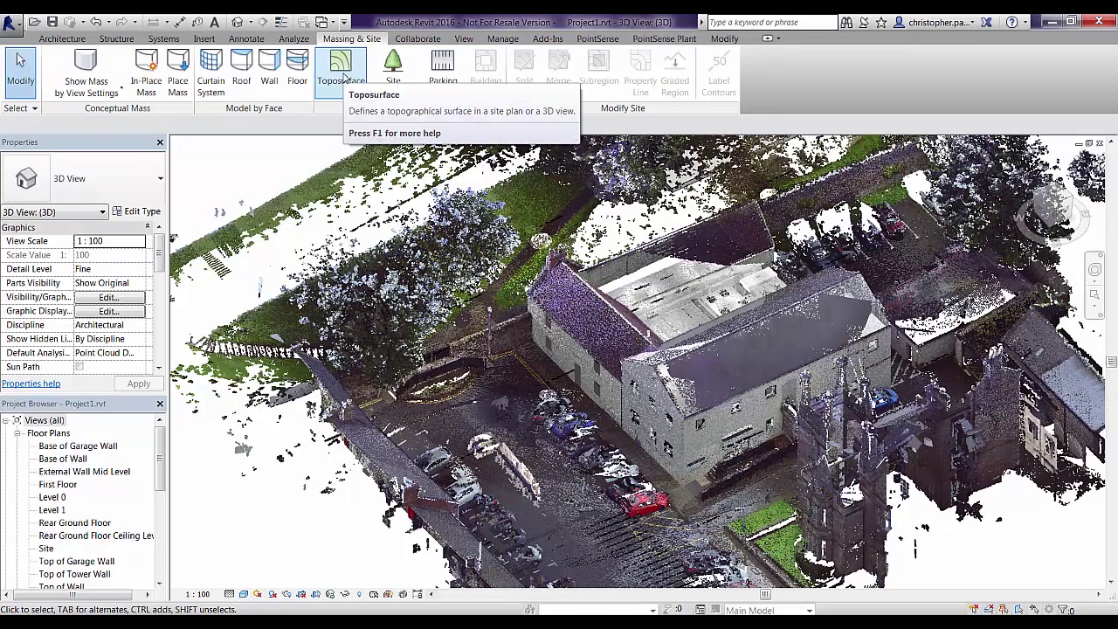
double_click(46, 549)
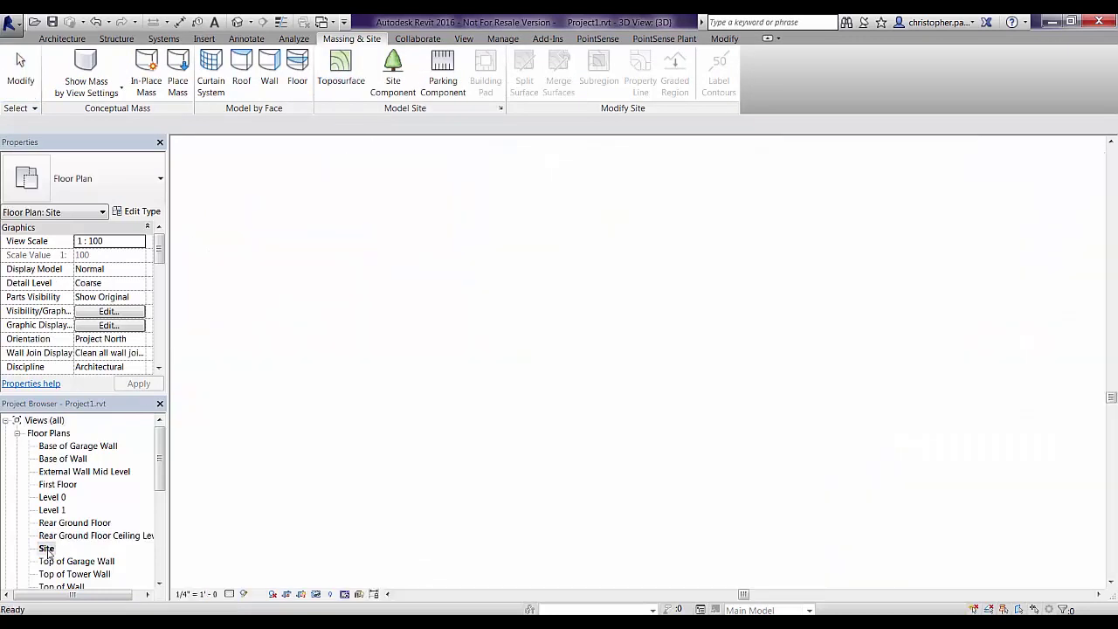
scroll(584, 324, "up", 8)
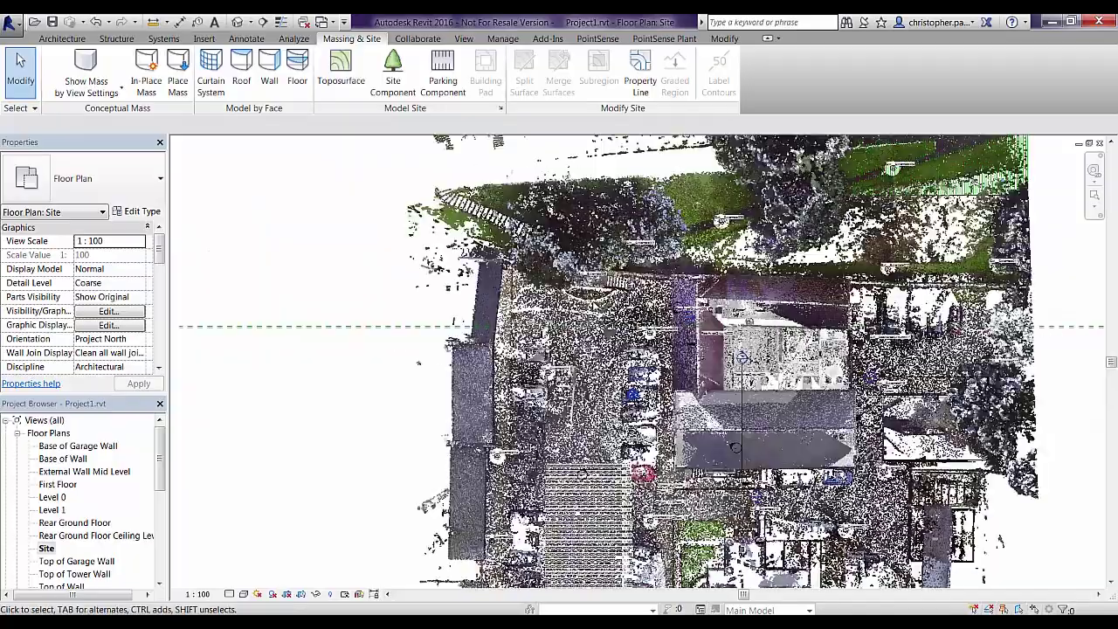
scroll(584, 323, "down", 2)
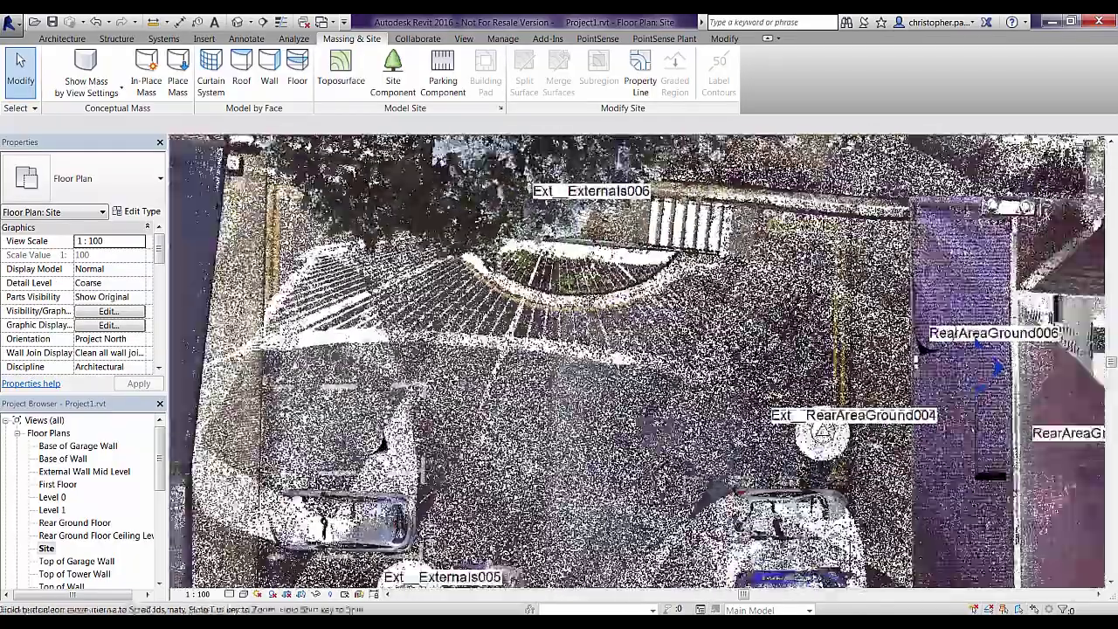
Create a toposurface from several points placed across the car park at absolute elevation 0.0 and finish the surface
left_click(340, 68)
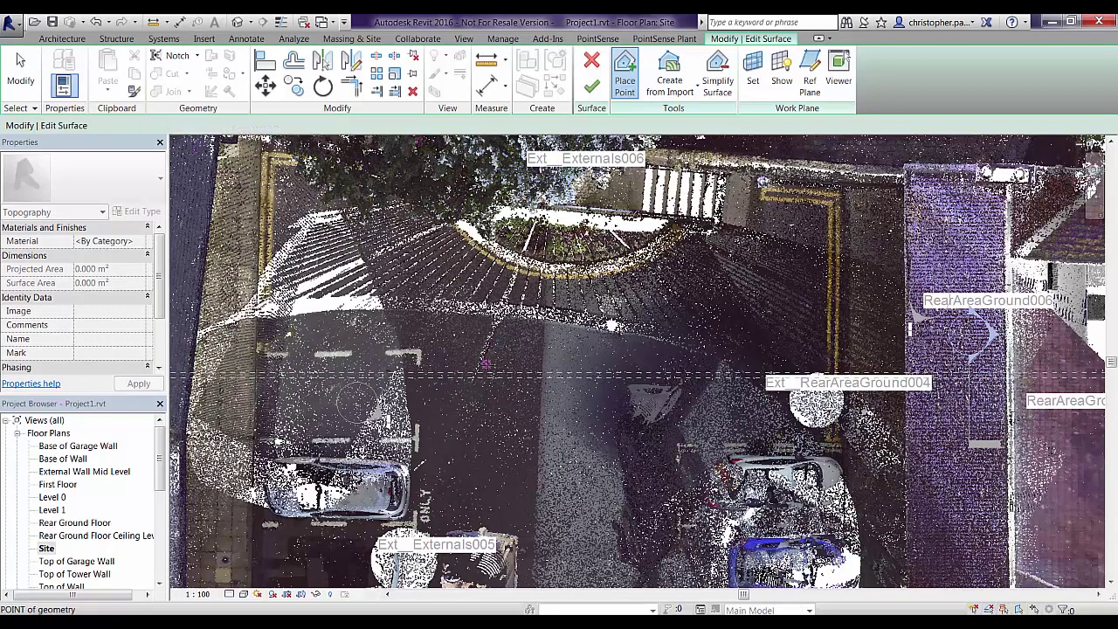
left_click(484, 422)
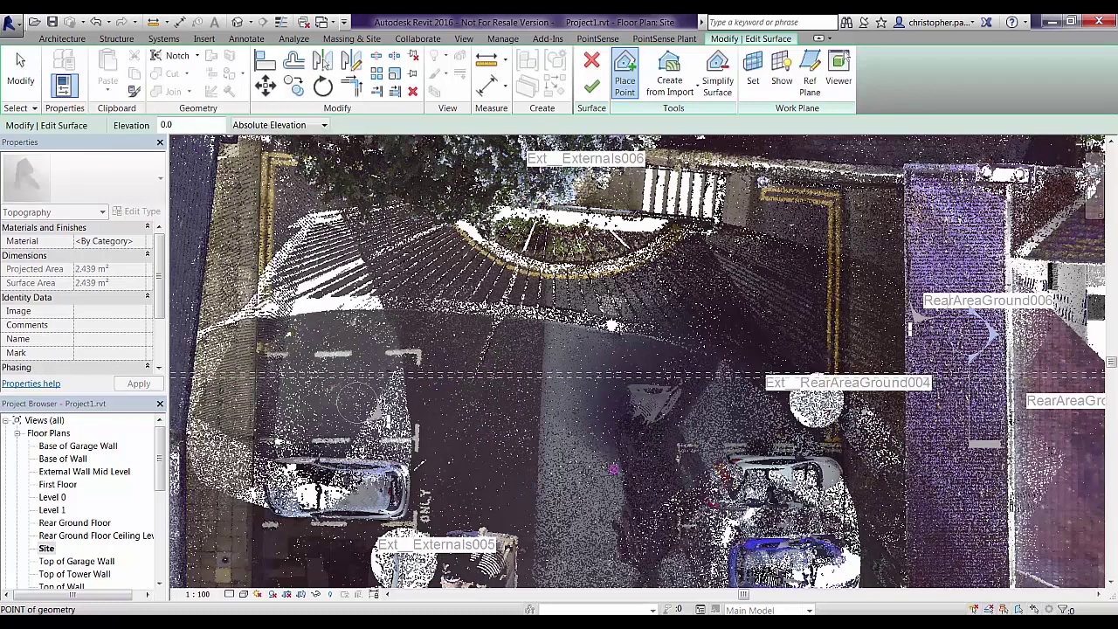
left_click(590, 84)
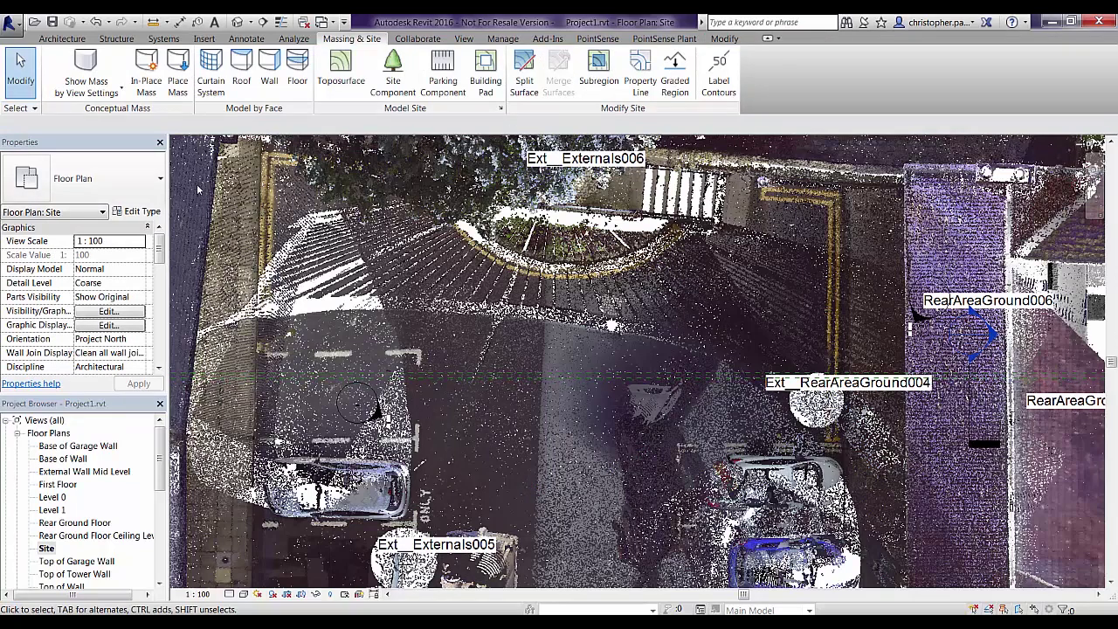
Open the 3D view, hide the point cloud and inspect the shape of the new car park toposurface
left_click(236, 22)
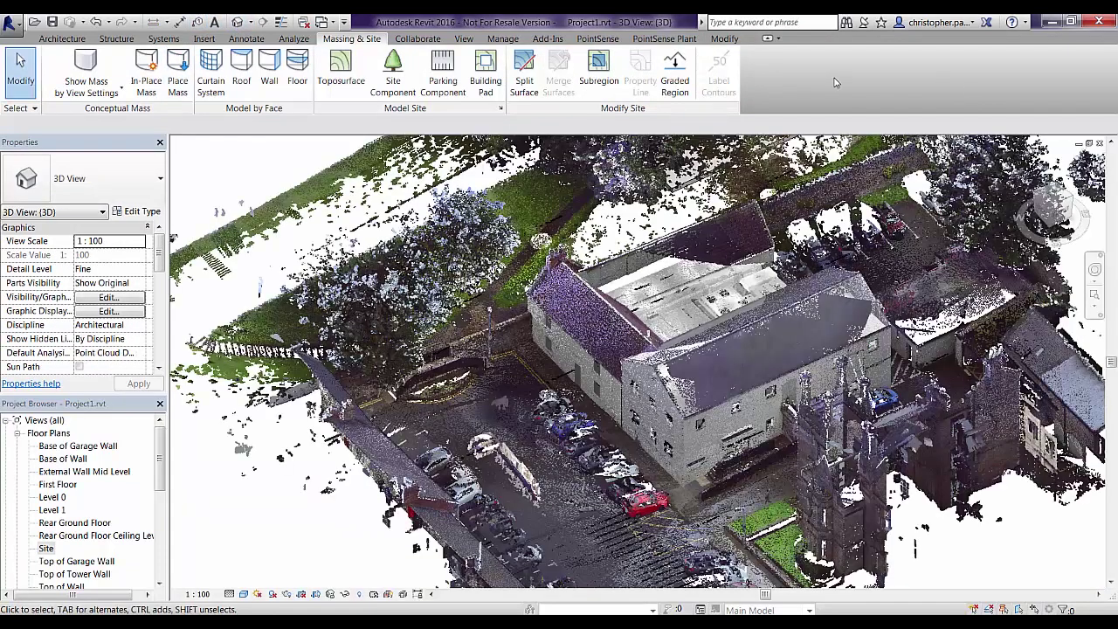
left_click(613, 39)
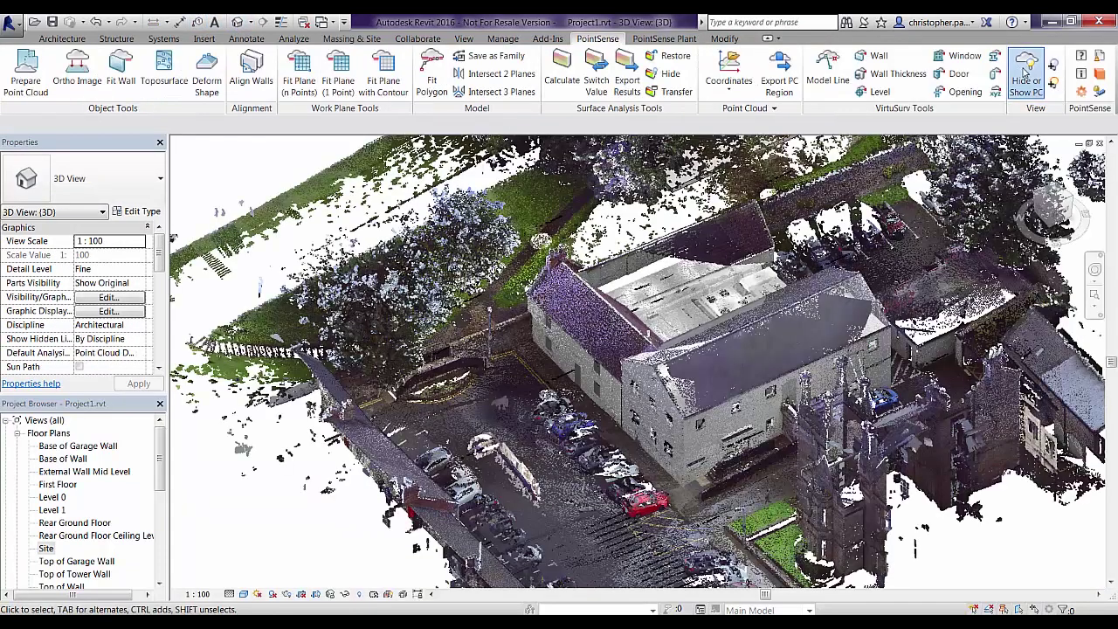
left_click(1025, 73)
left_click(462, 410)
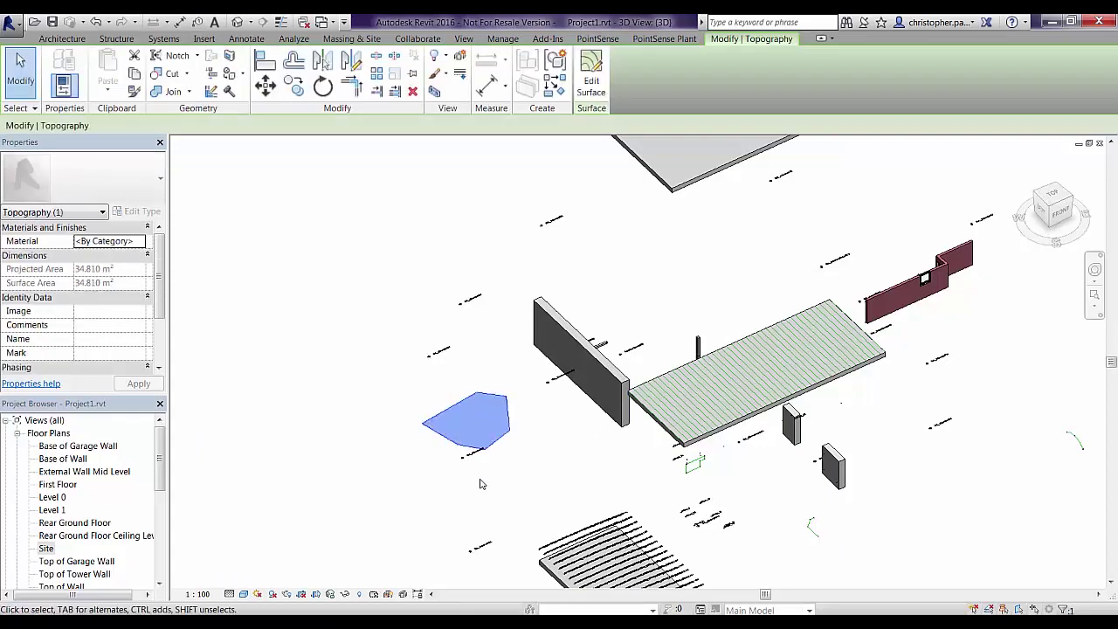
middle_click_drag(543, 502, 491, 449, "shift")
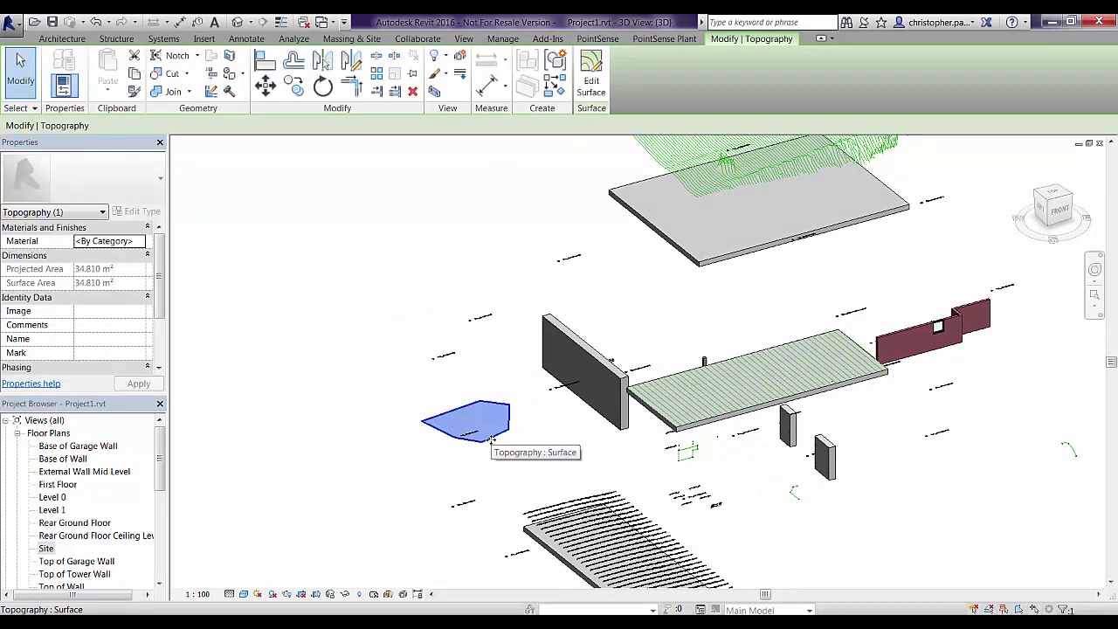
key("Escape")
Show the point cloud again and check the scan name of the scan position marker on the grass bank beyond the chimneys
left_click(1025, 73)
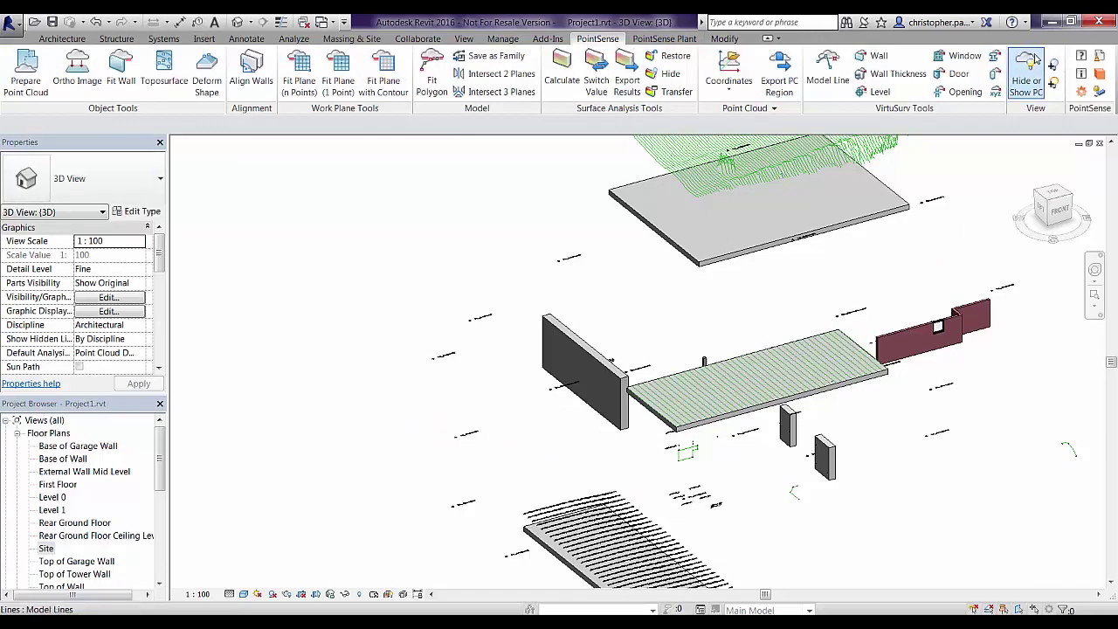
middle_click_drag(652, 289, 582, 341, "shift")
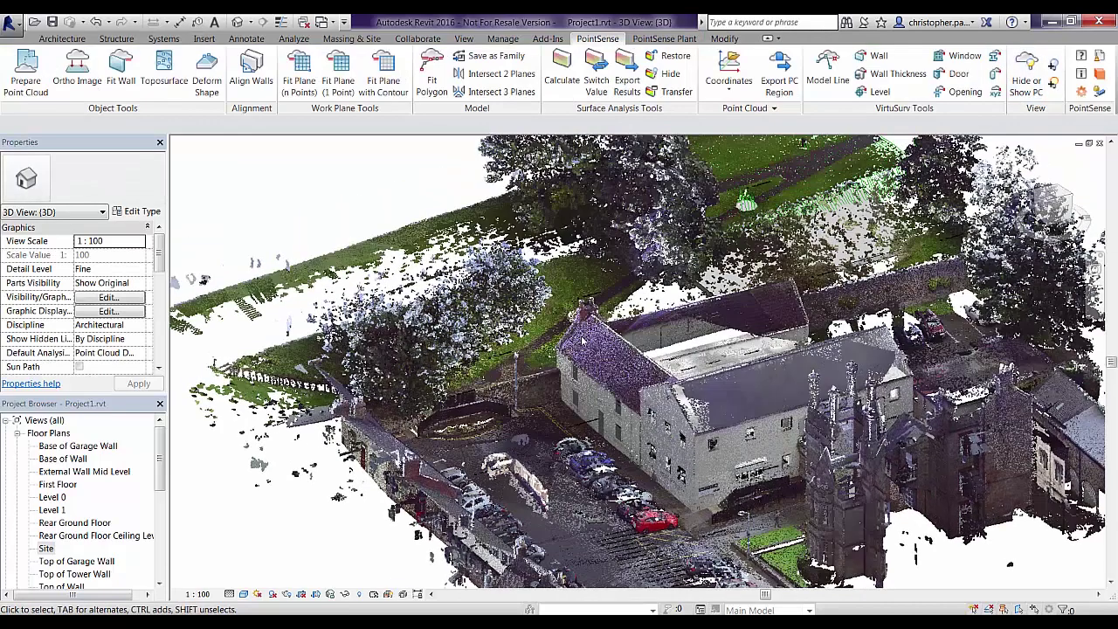
middle_click_drag(258, 463, 261, 412, "shift")
scroll(684, 357, "up", 8)
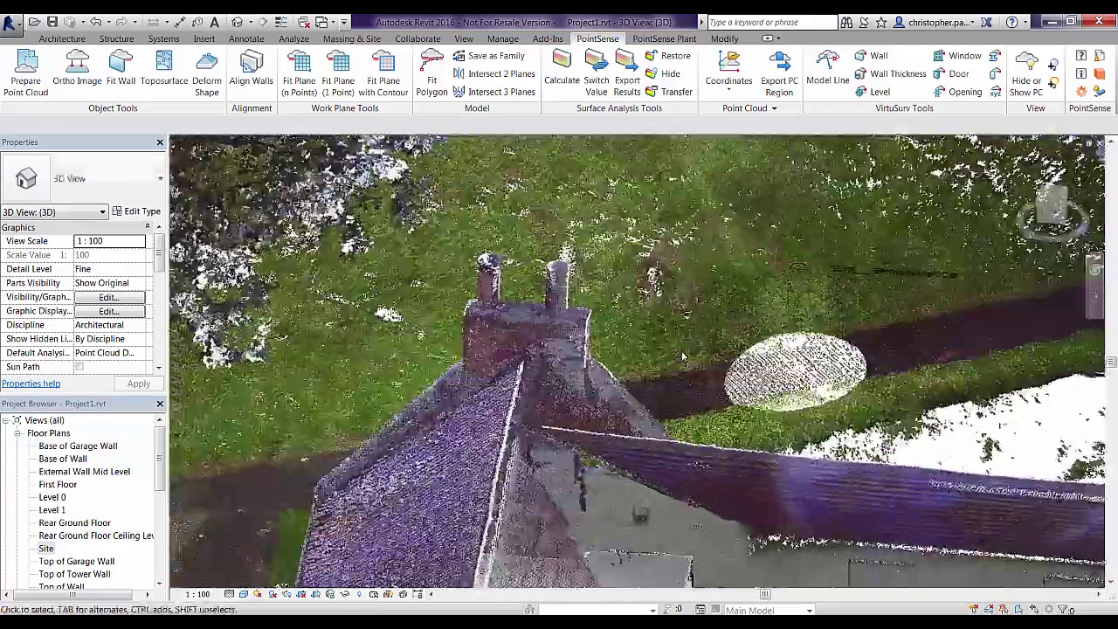
left_click(938, 274)
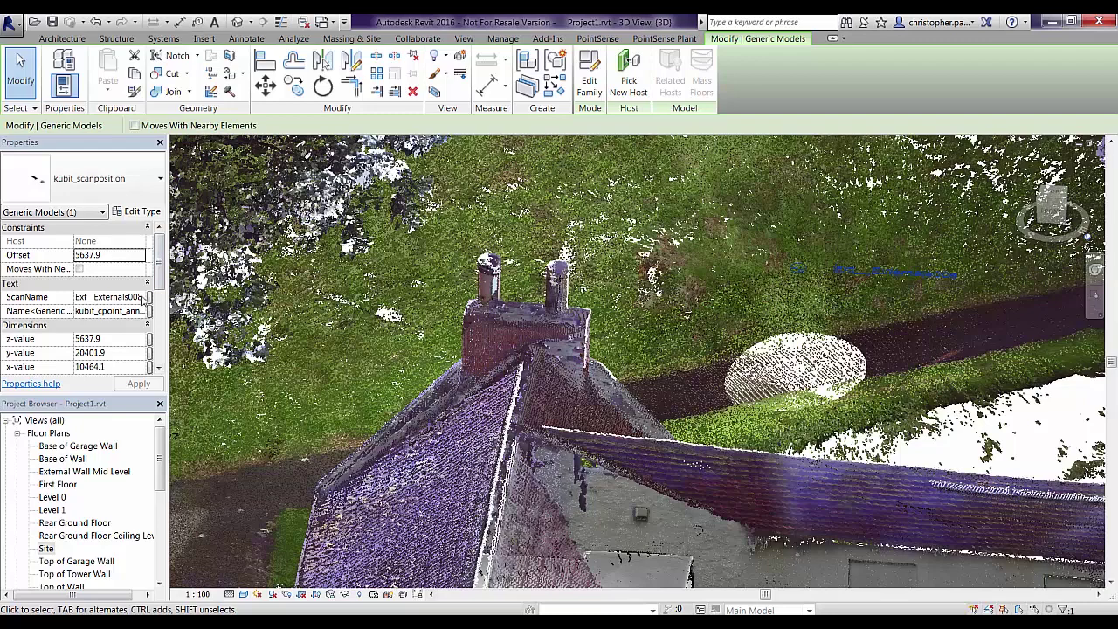
left_click(143, 300)
left_click(290, 303)
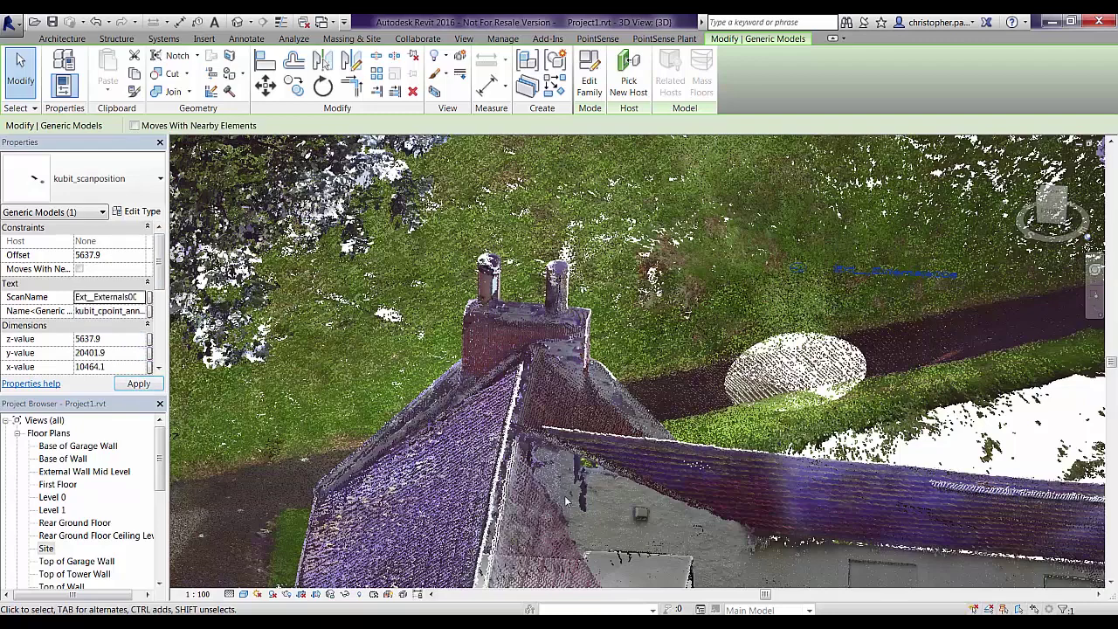
Switch to VirtuSurv and open the Ext__Externals008 scan on the grass slope beside the path
key("alt+Tab")
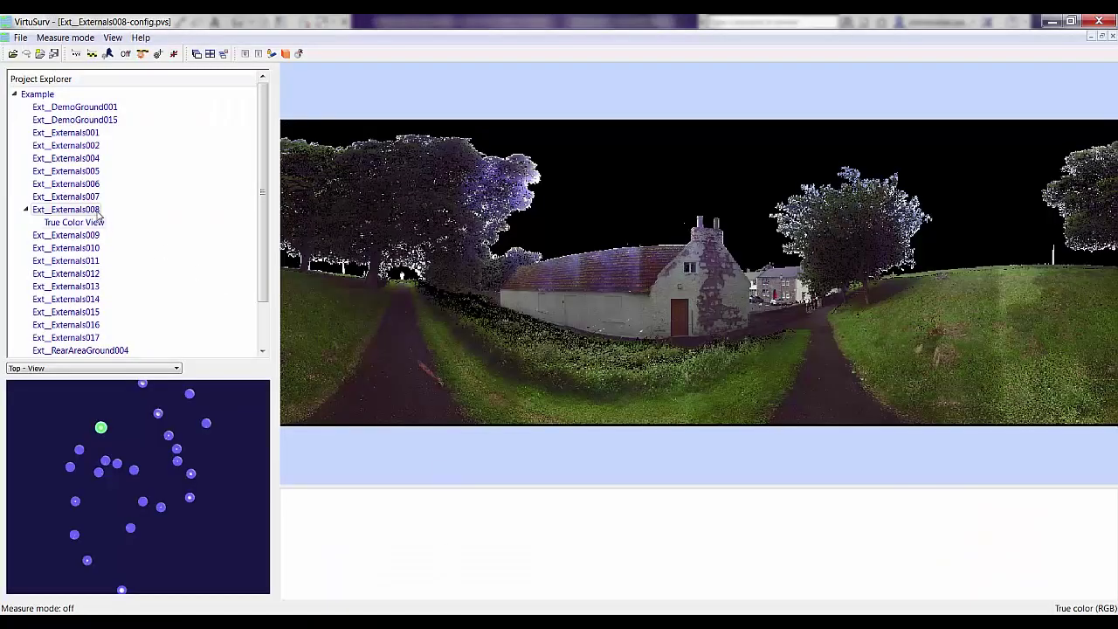
scroll(927, 317, "up", 5)
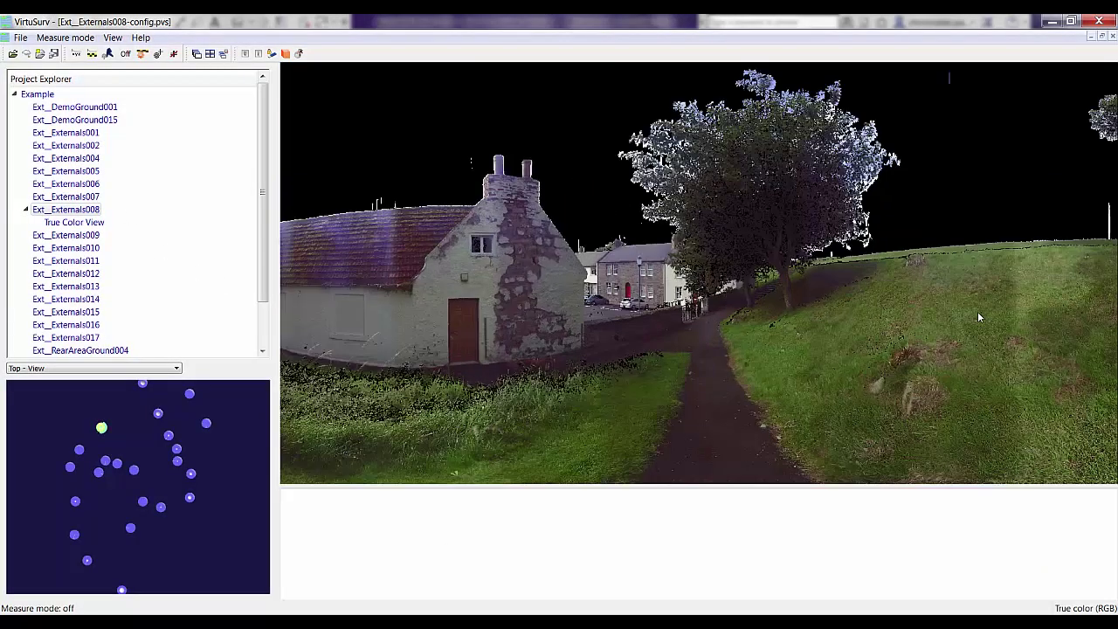
scroll(699, 306, "up", 3)
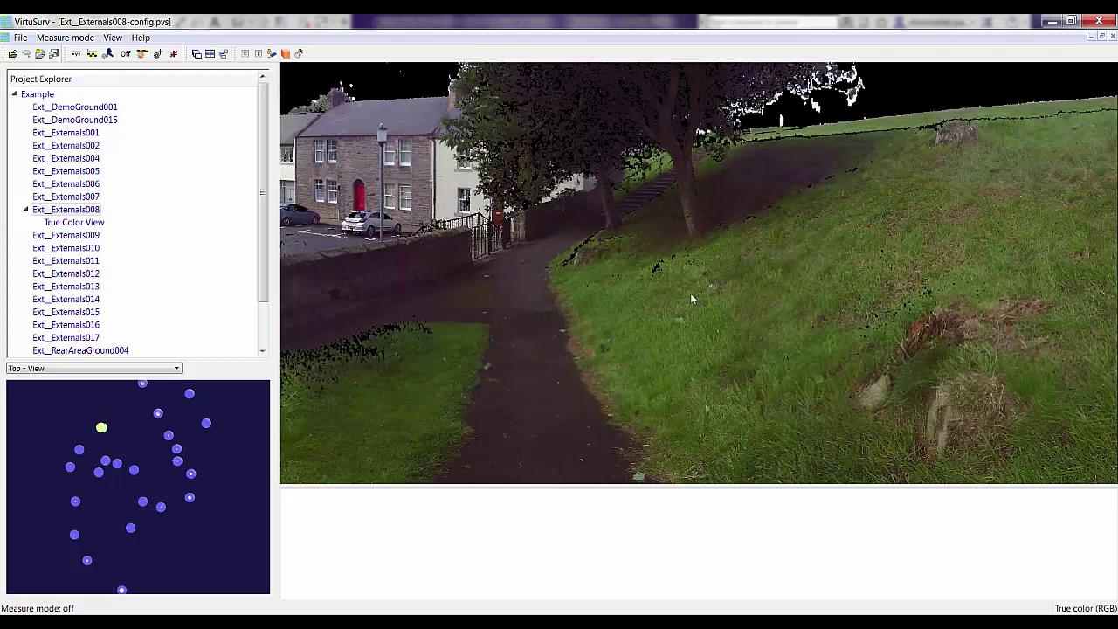
Activate the Revit measure mode and start an XYZ construction point with standard raw point cloud picking
left_click(107, 54)
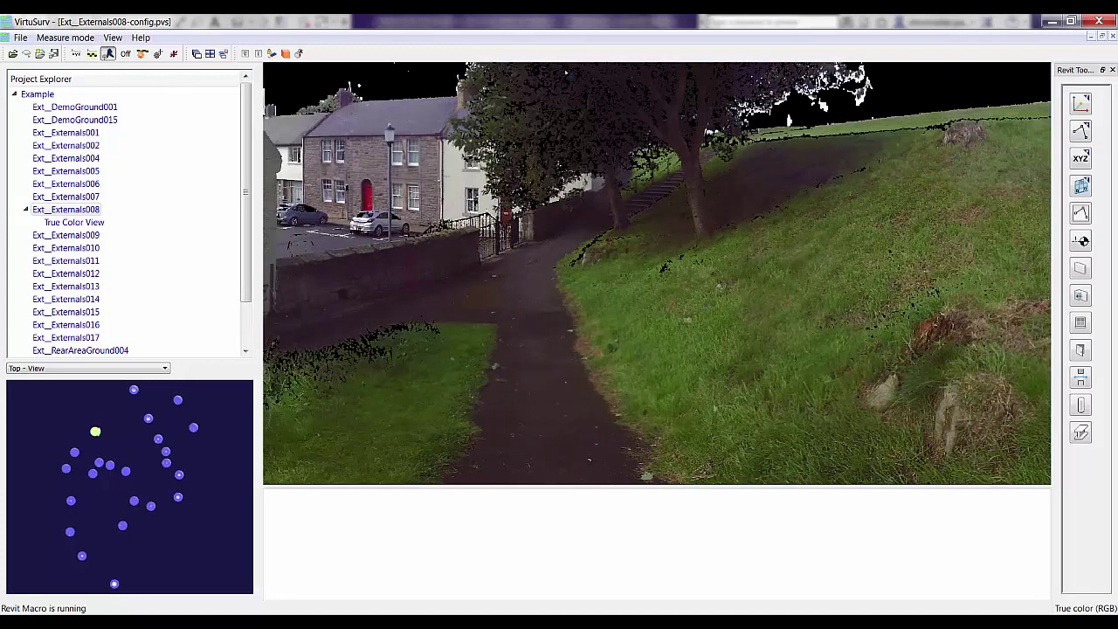
left_click(1081, 158)
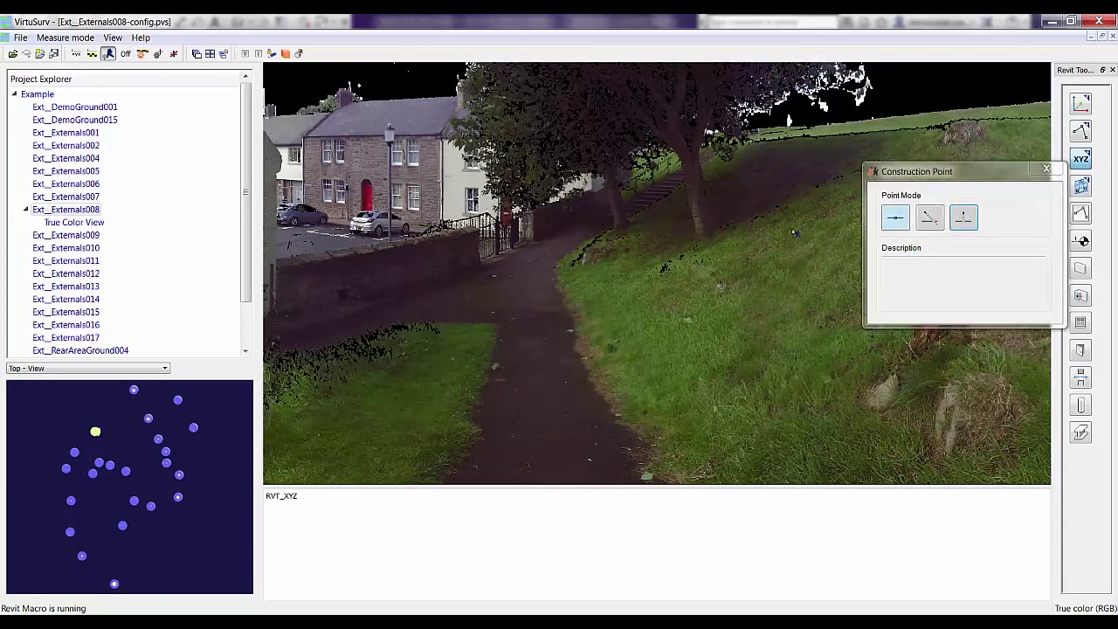
left_click(896, 218)
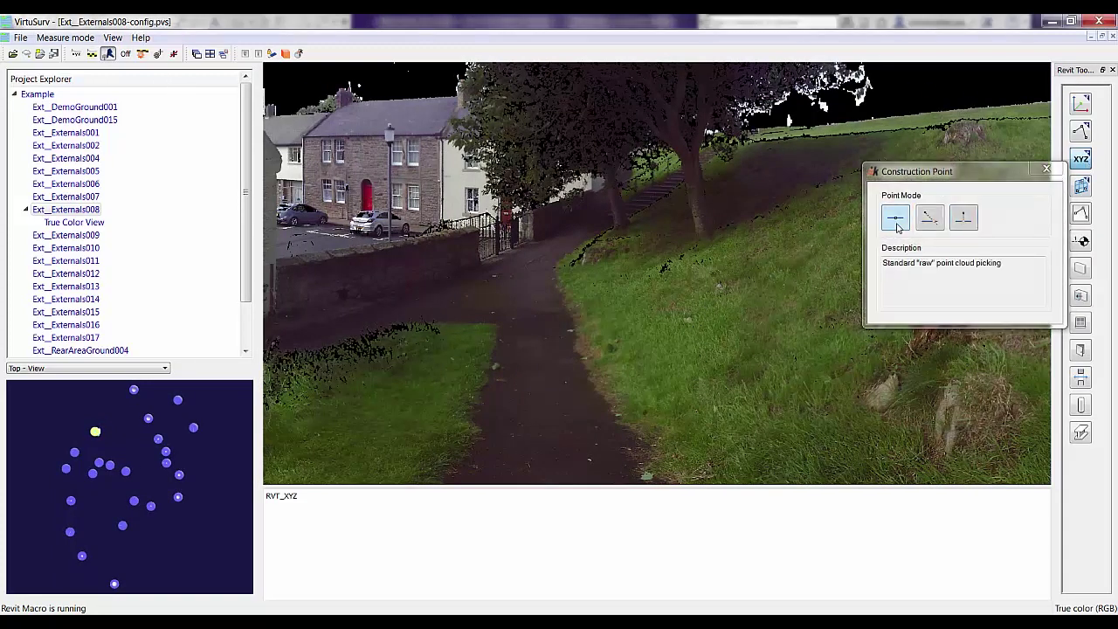
Place six construction points from the path's edge diagonally up the grass slope past the trees
left_click(577, 326)
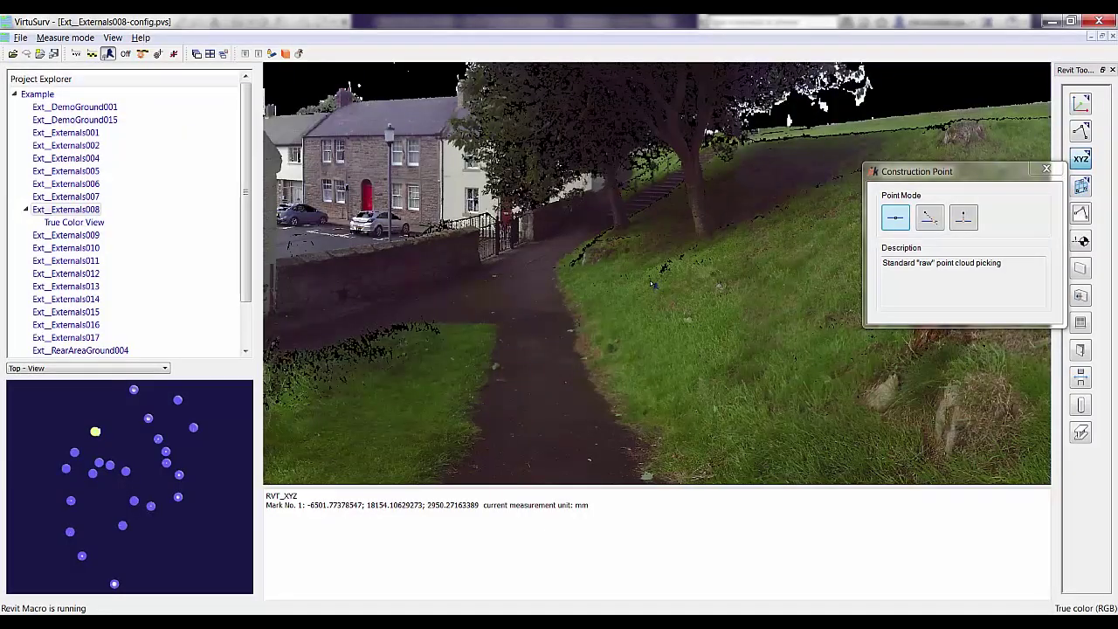
left_click(702, 248)
left_click(758, 212)
left_click(808, 180)
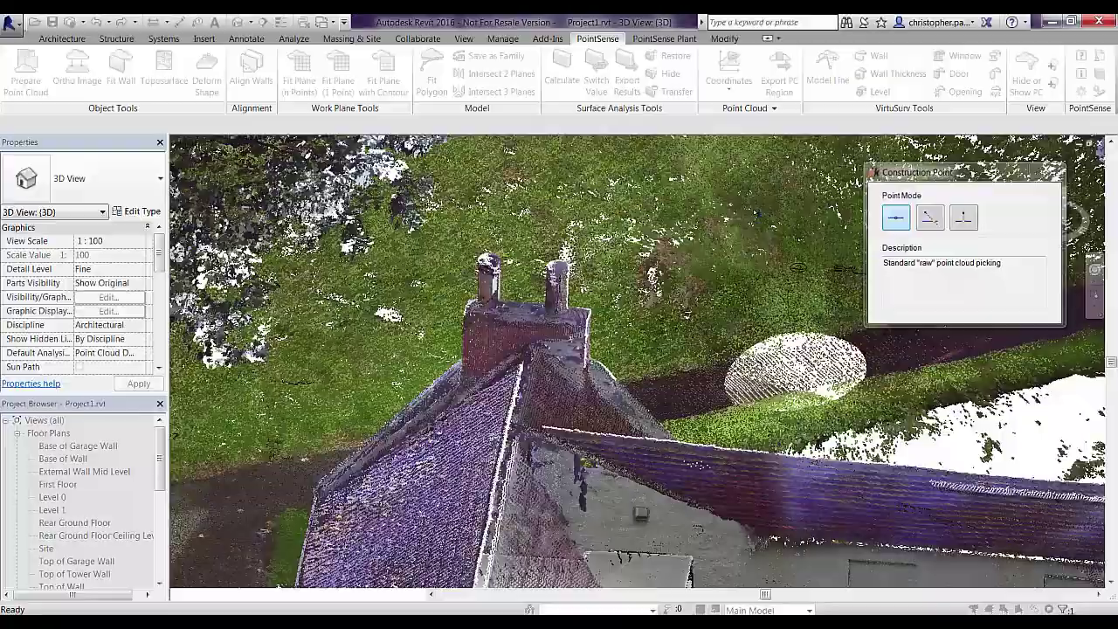
left_click(834, 162)
left_click(863, 139)
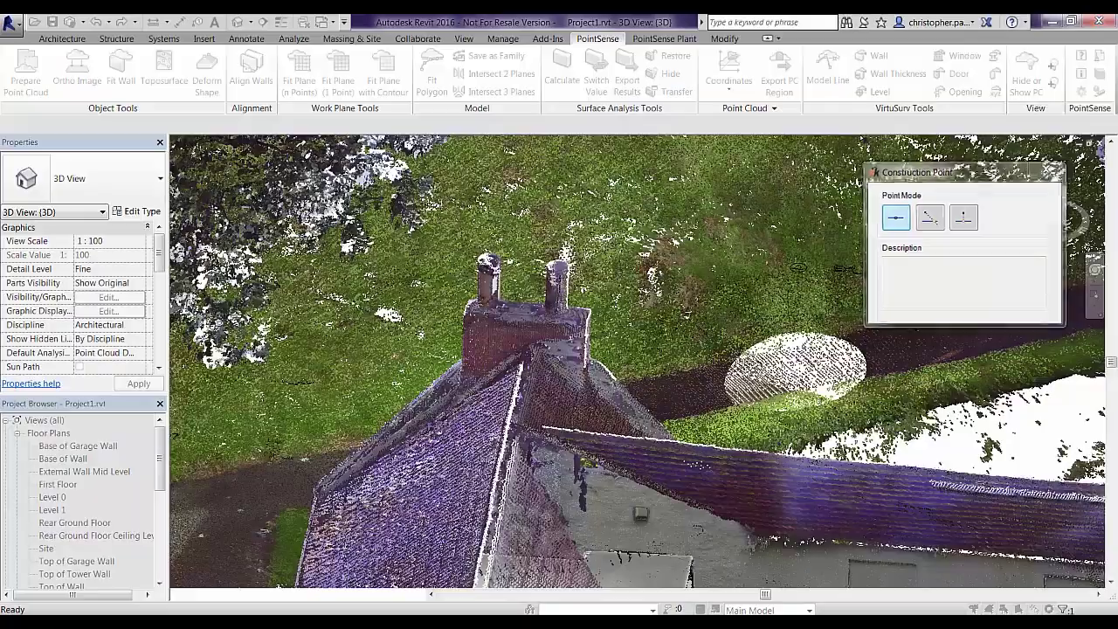
Move the Construction Point dialog clear of the slope and place three more points across the lower grass
left_click_drag(944, 175, 362, 153)
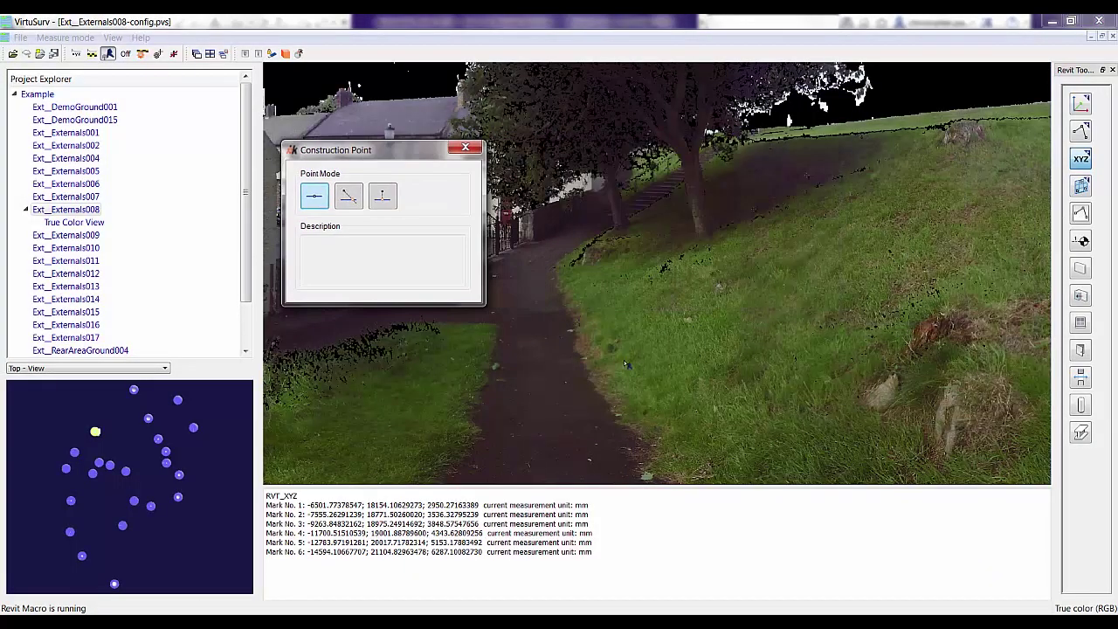
left_click(599, 353)
left_click(666, 447)
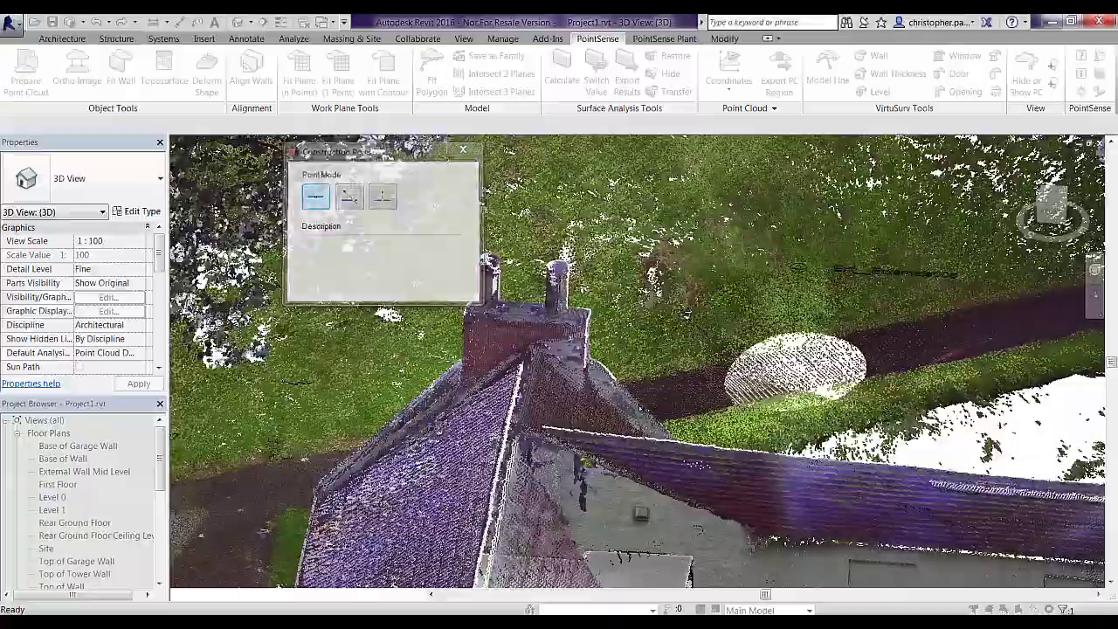
left_click(804, 368)
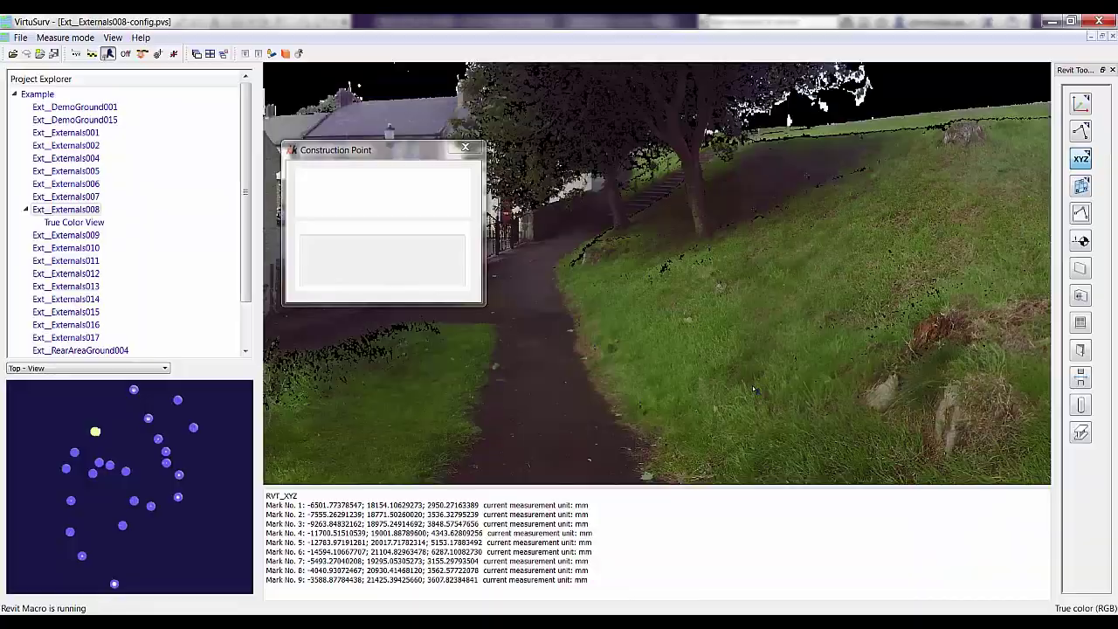
Place six construction points up the far side of the grass slope and along its upper edge
left_click(812, 348)
left_click(899, 280)
left_click(979, 219)
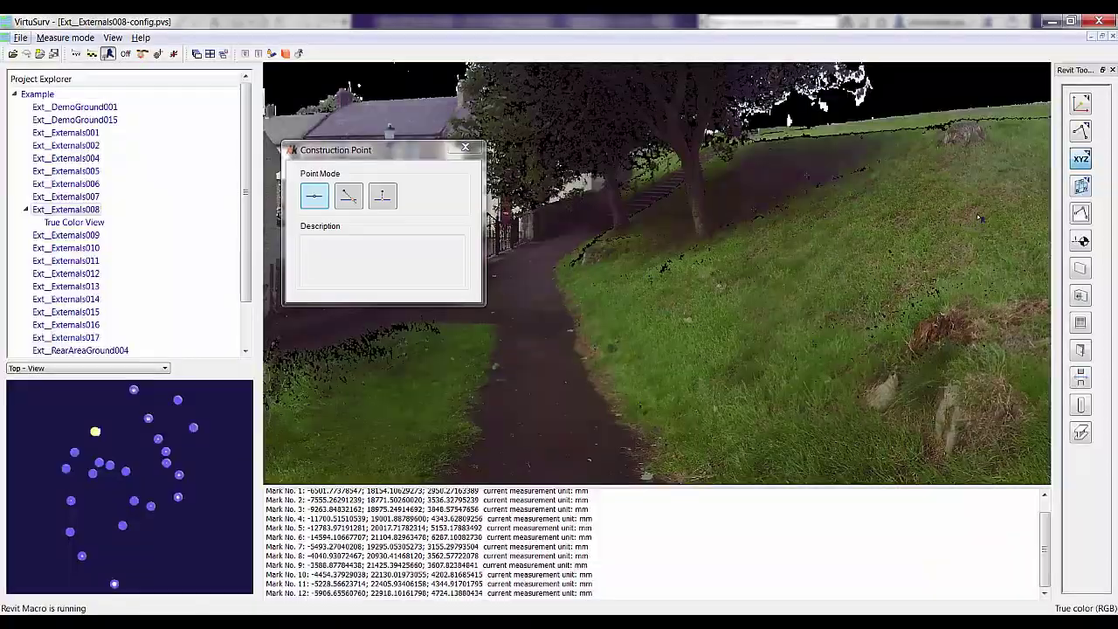
left_click(959, 181)
left_click(933, 140)
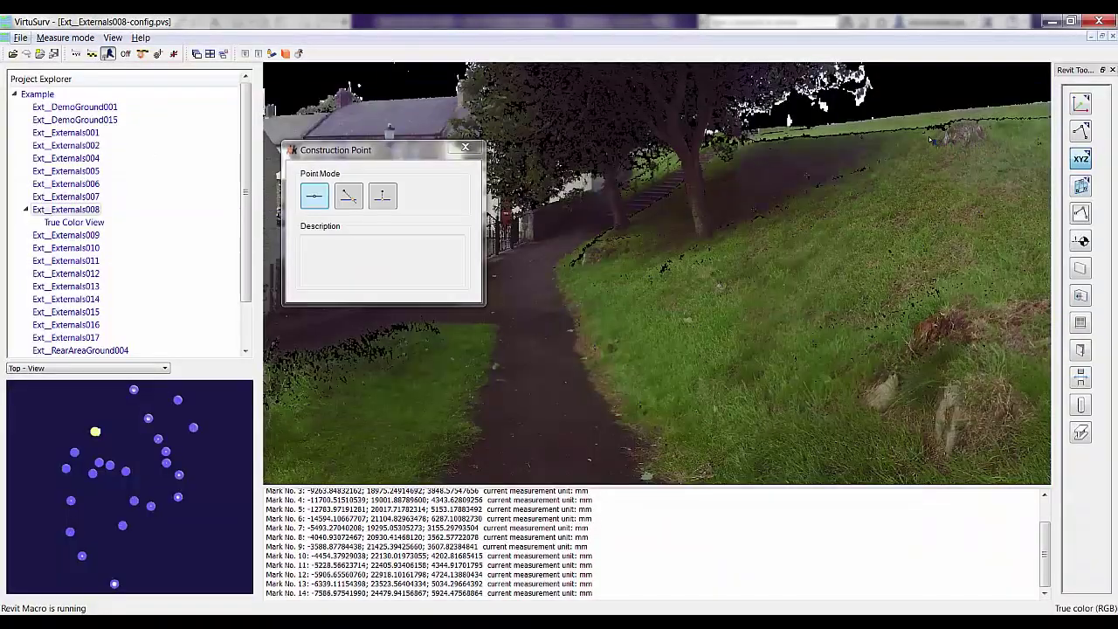
left_click(874, 122)
Add further construction points across the middle of the grass slope
left_click(743, 316)
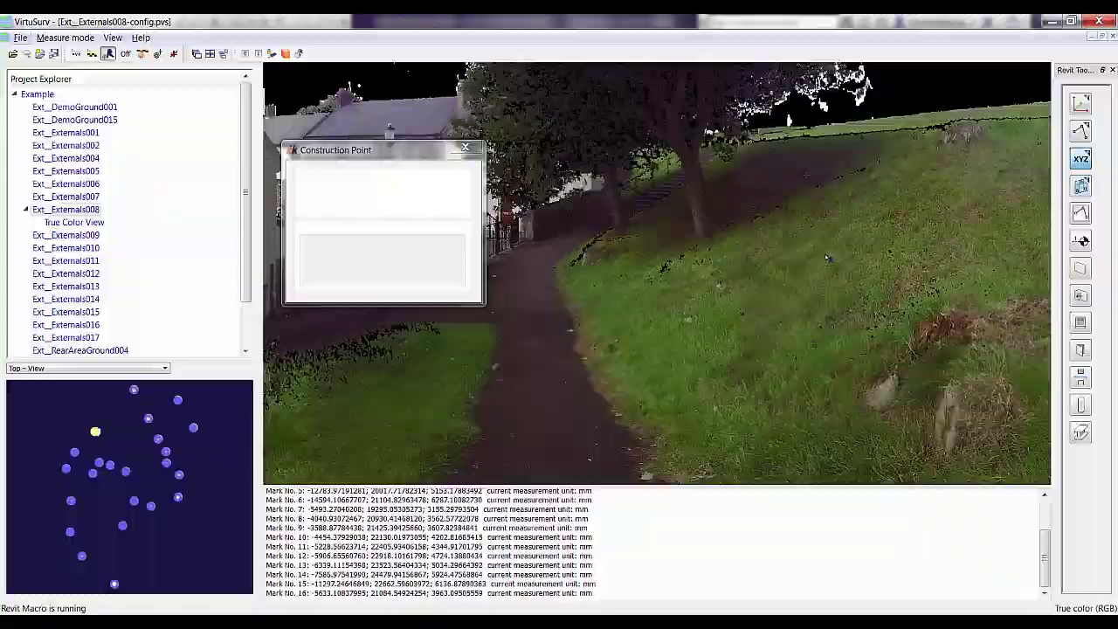
left_click(825, 256)
left_click(812, 246)
left_click(797, 234)
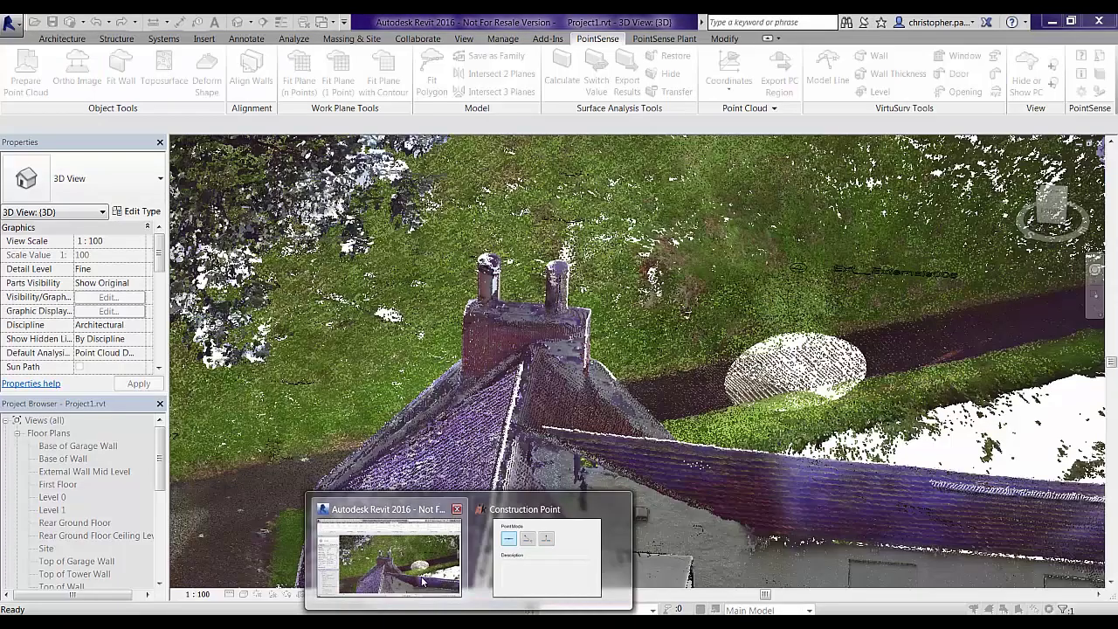
Switch back to Revit and end the construction point command, with the 3D view on the grass slope
left_click(422, 581)
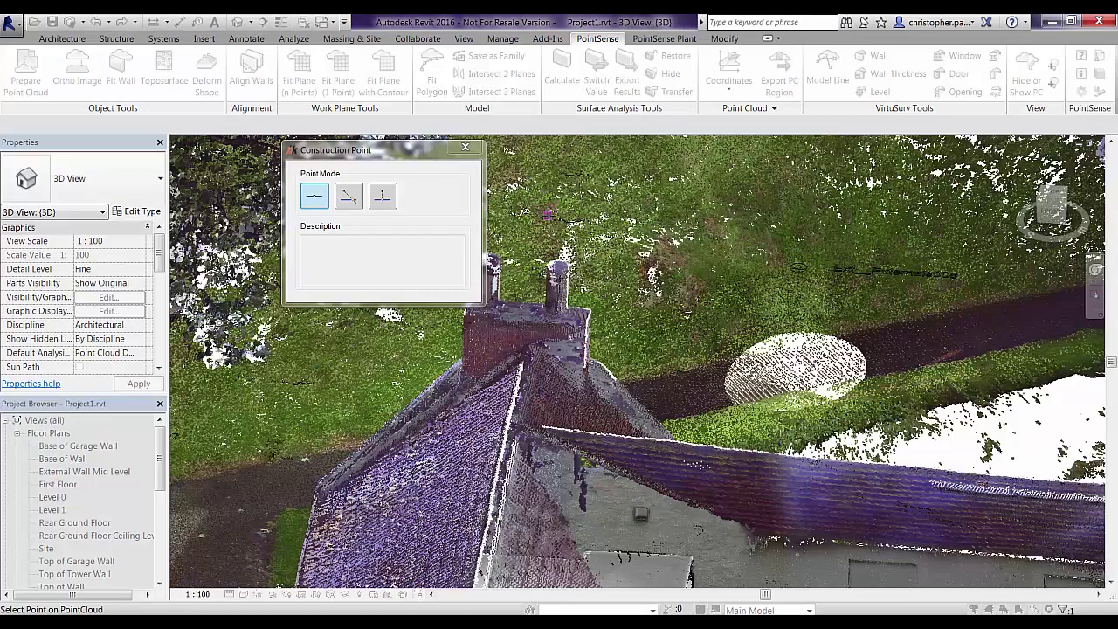
key("Escape")
middle_click_drag(603, 262, 666, 291, "shift")
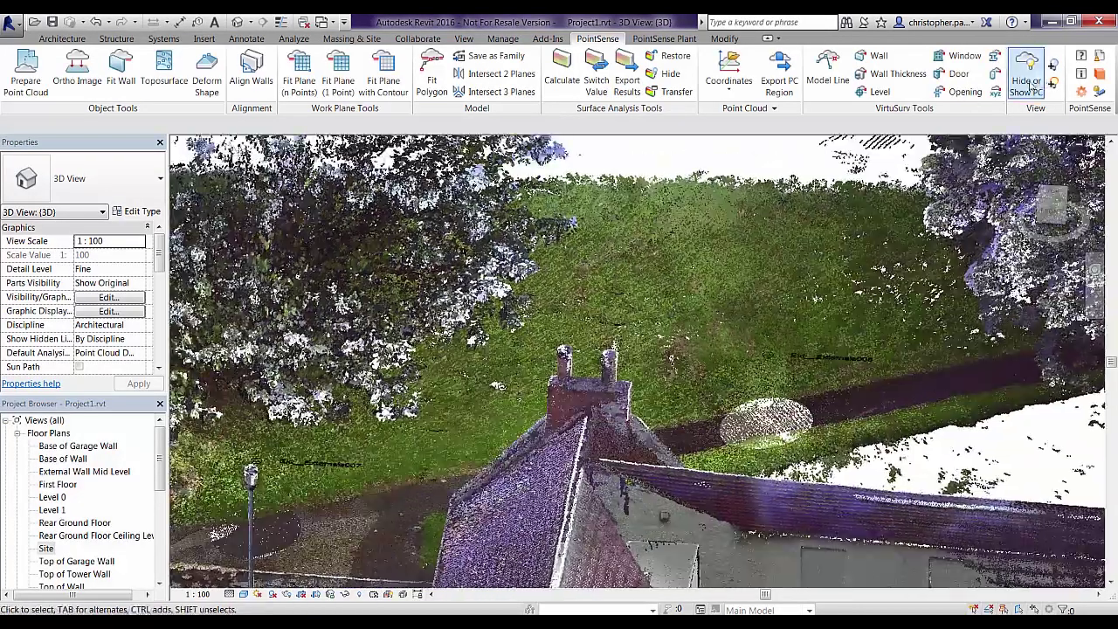
Hide the point cloud to review the construction points placed on the slope, and show the cloud again near the path
left_click(1031, 83)
middle_click_drag(544, 381, 710, 375)
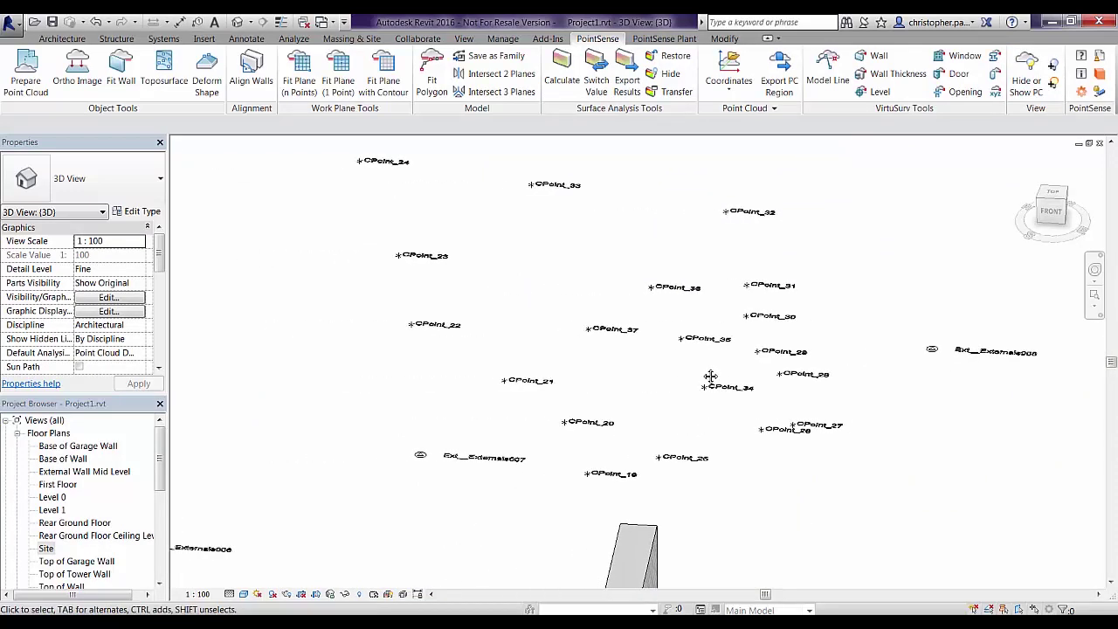
left_click(1015, 80)
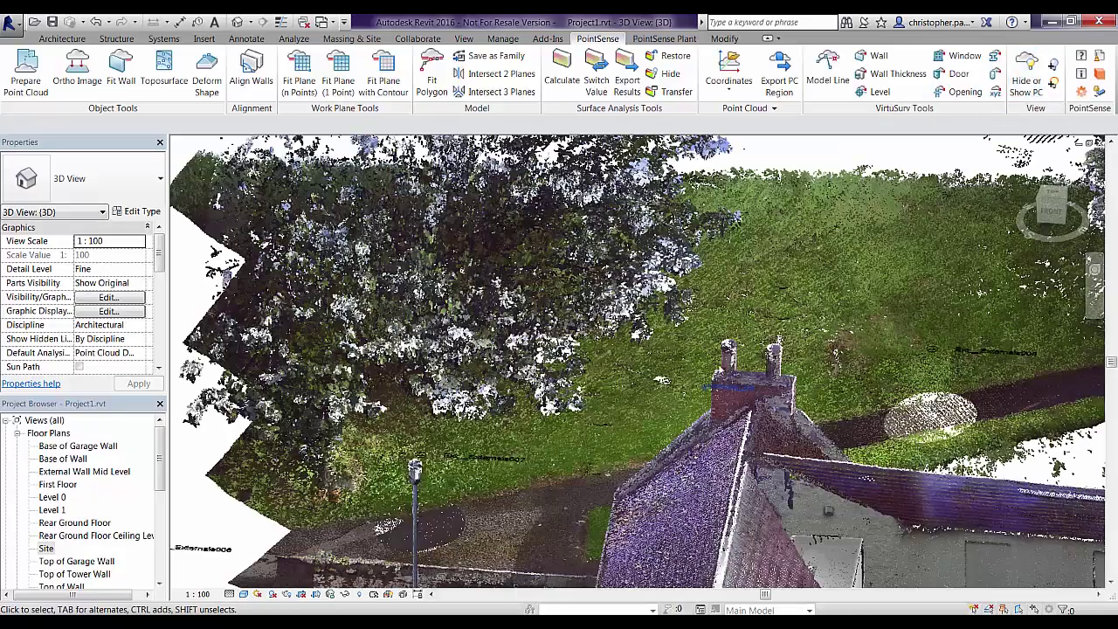
middle_click_drag(611, 366, 527, 393, "shift")
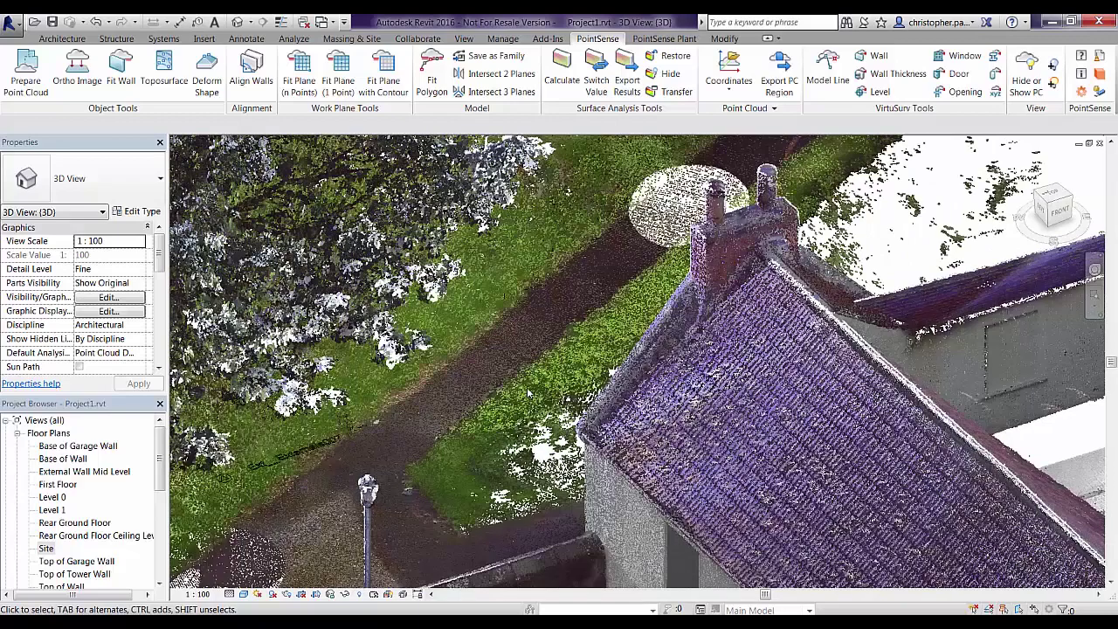
Use raw point picking in VirtuSurv to add six construction points along the slope's lower edge by the path, and end the command in Revit
left_click(994, 92)
left_click(315, 196)
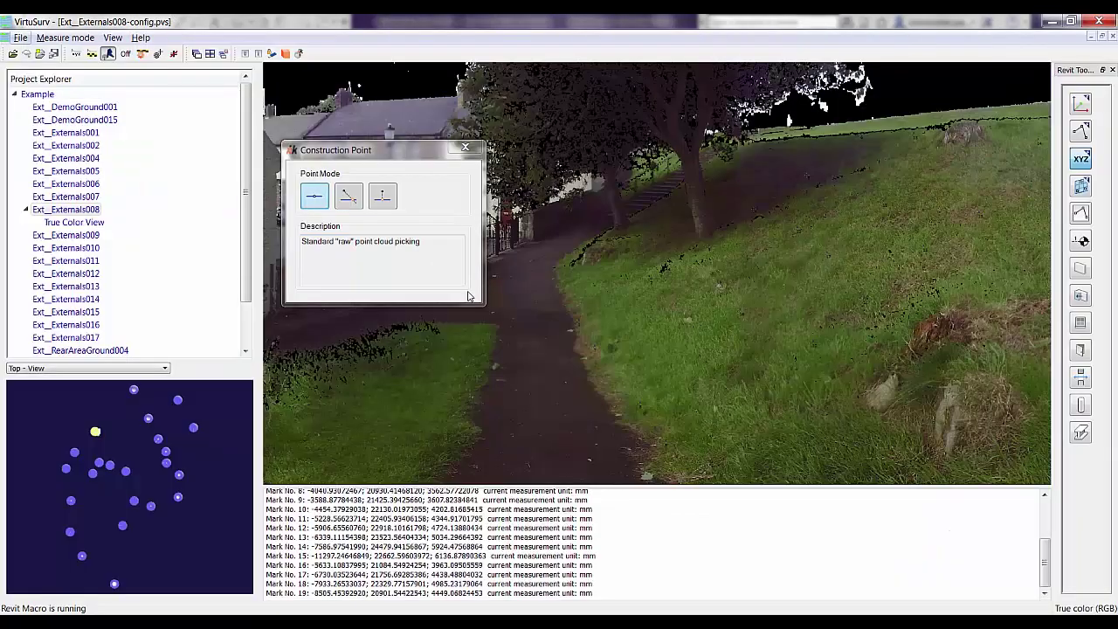
key("alt+Tab")
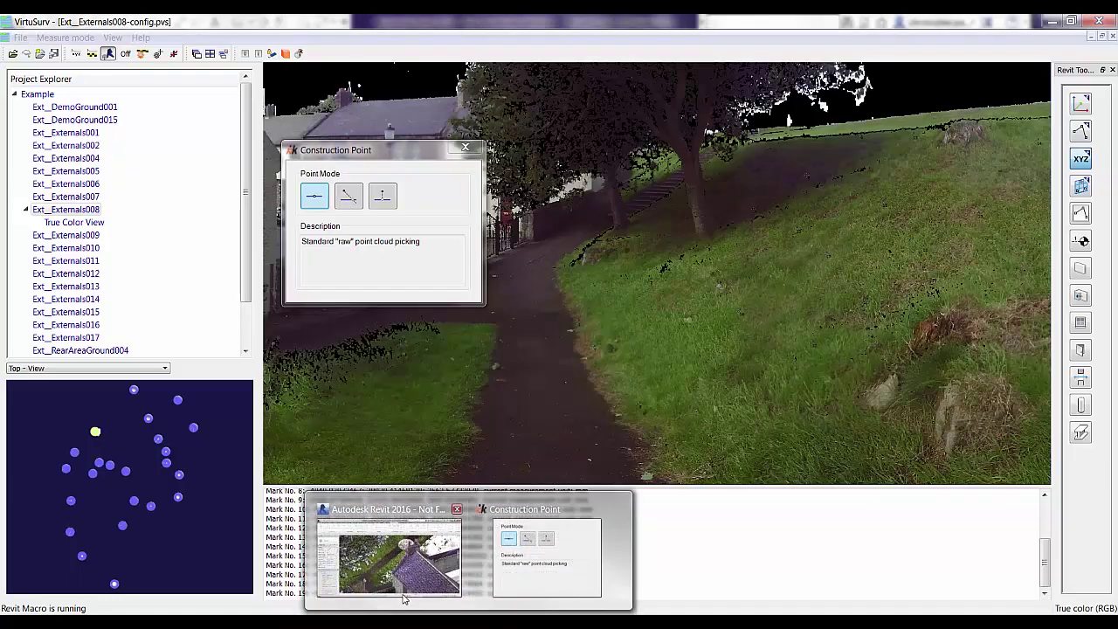
left_click(414, 463)
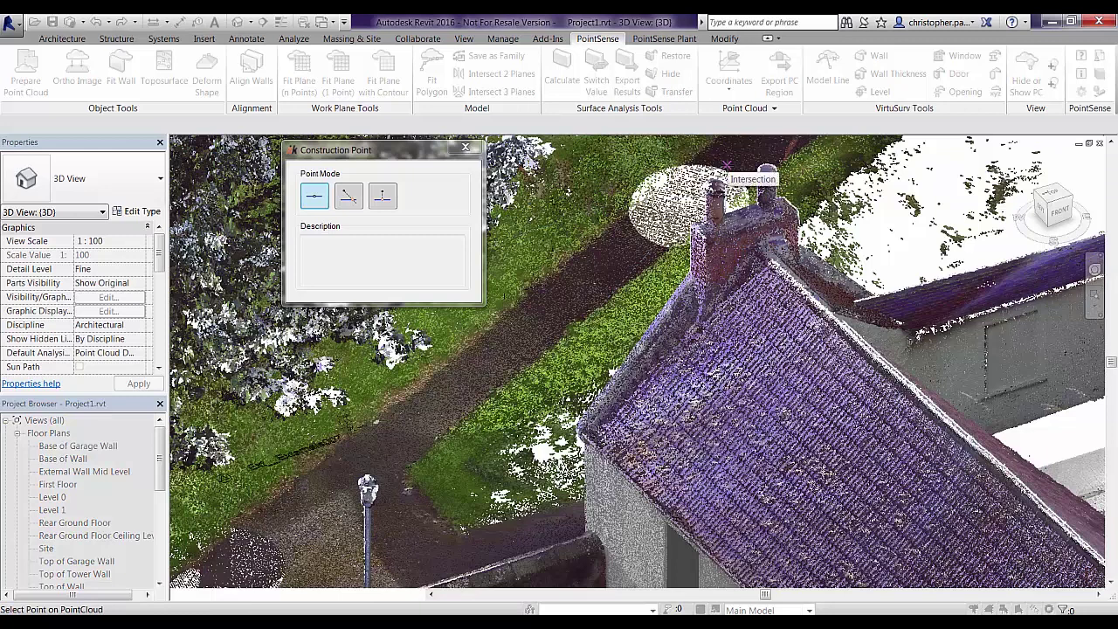
key("Escape")
Hide the point cloud and create a PointSense toposurface from all the construction points on the slope
left_click(1024, 80)
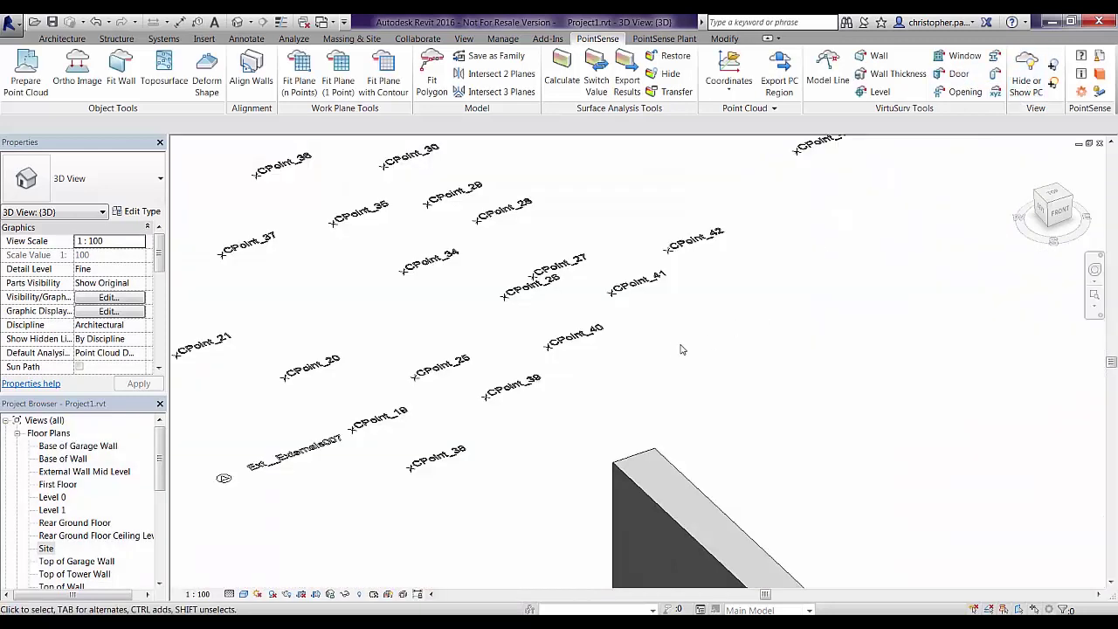
scroll(760, 340, "down", 5)
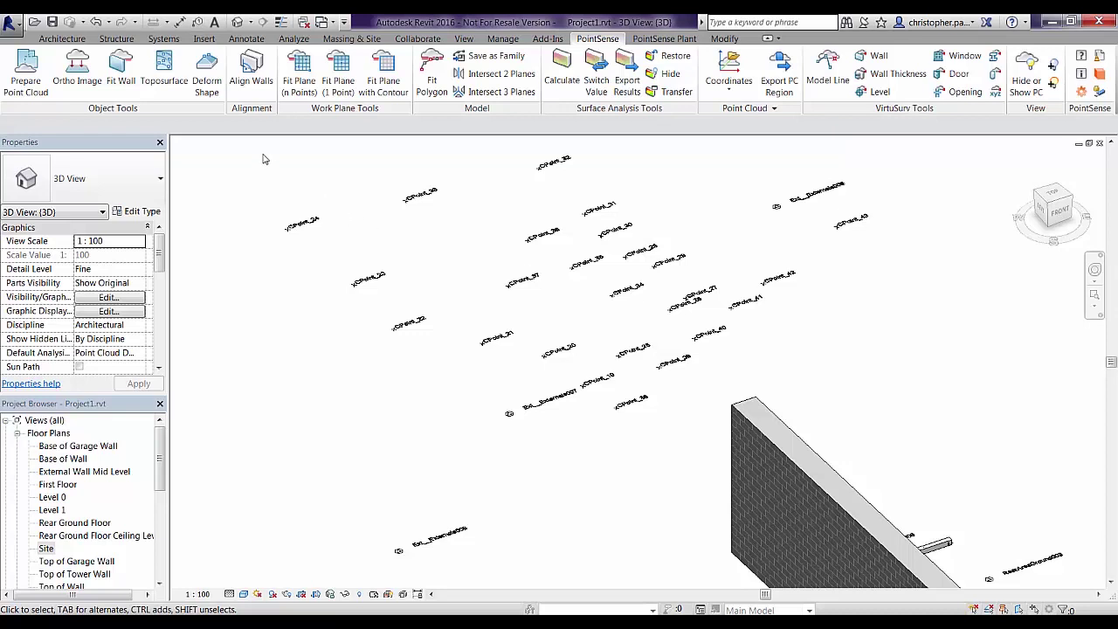
left_click_drag(263, 155, 268, 205)
left_click(161, 84)
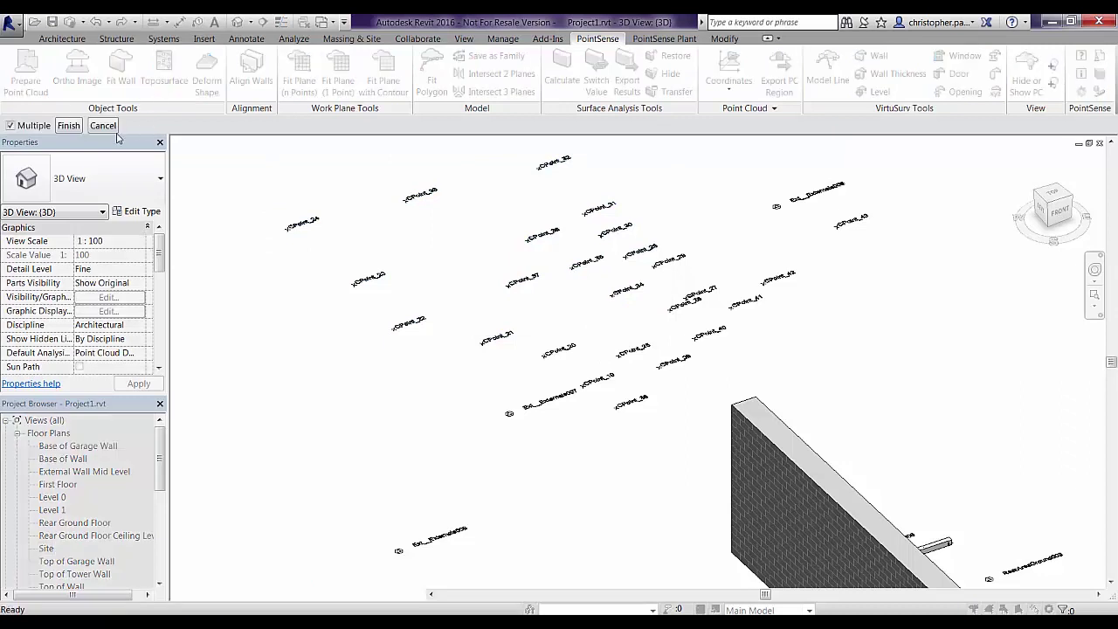
left_click_drag(263, 154, 904, 429)
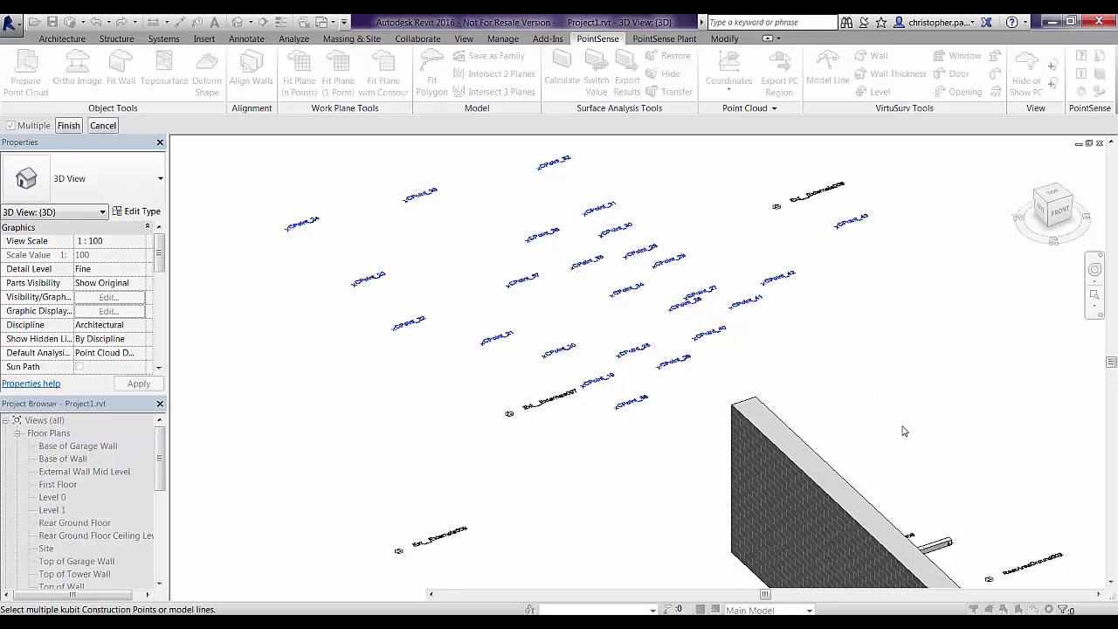
left_click(68, 126)
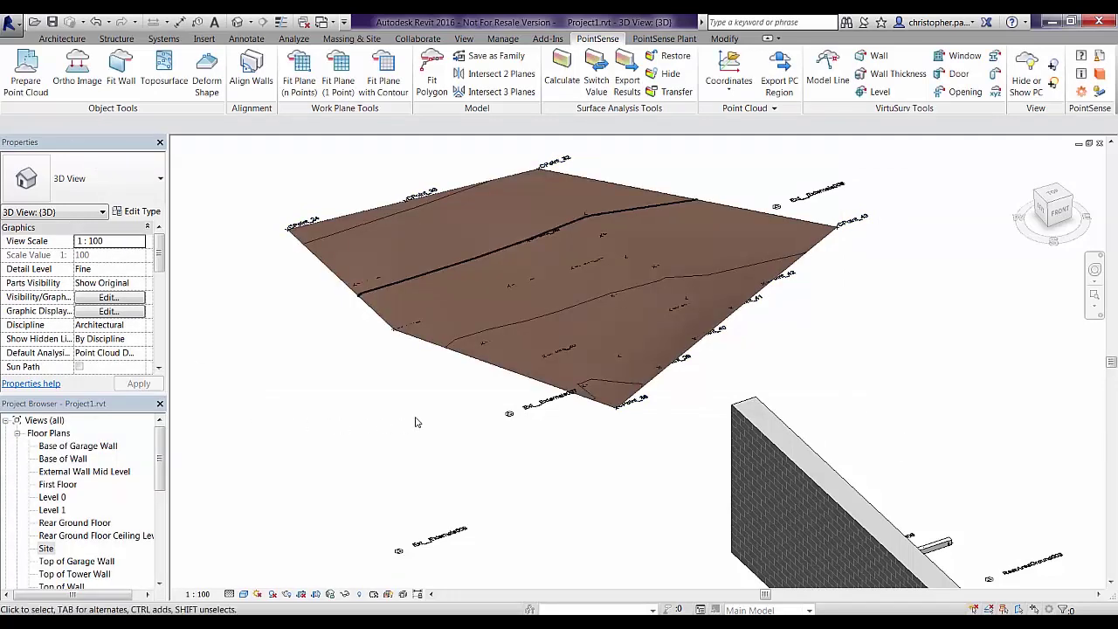
Set the increment of the additional secondary contours to 500 in the site settings and apply it to the toposurface
middle_click_drag(451, 434, 477, 446, "shift")
left_click(769, 400)
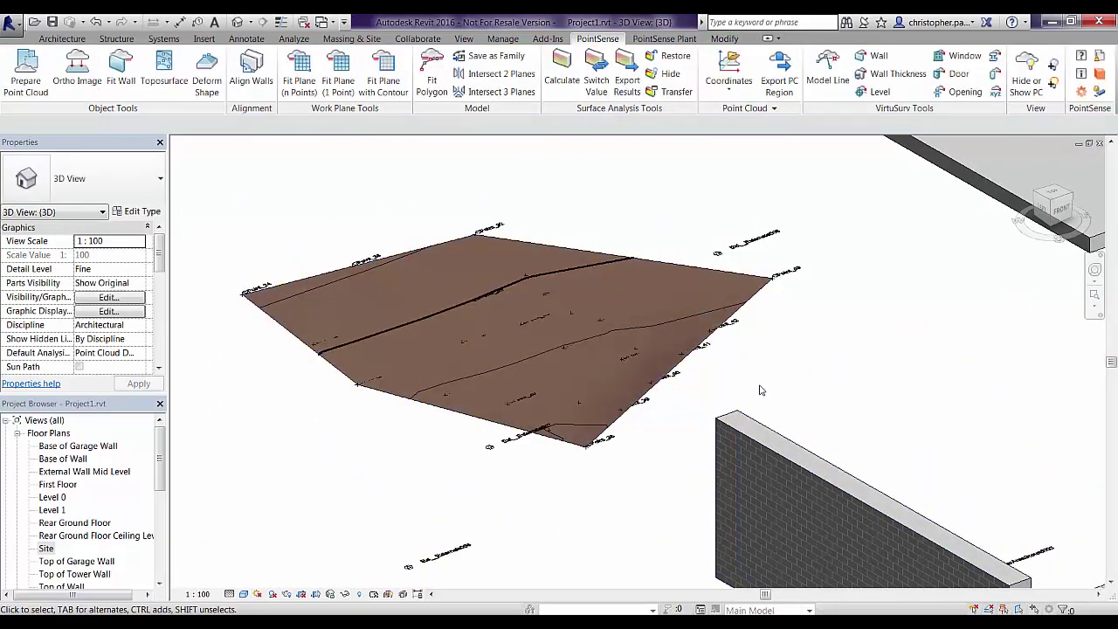
left_click(678, 367)
left_click(351, 39)
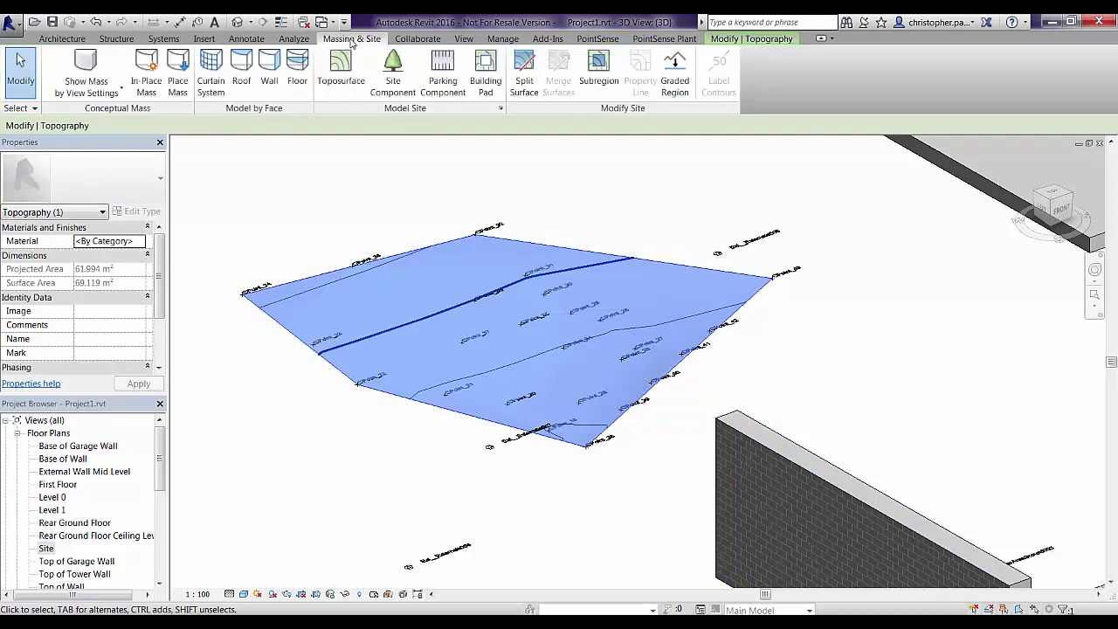
left_click(500, 108)
left_click_drag(262, 120, 992, 128)
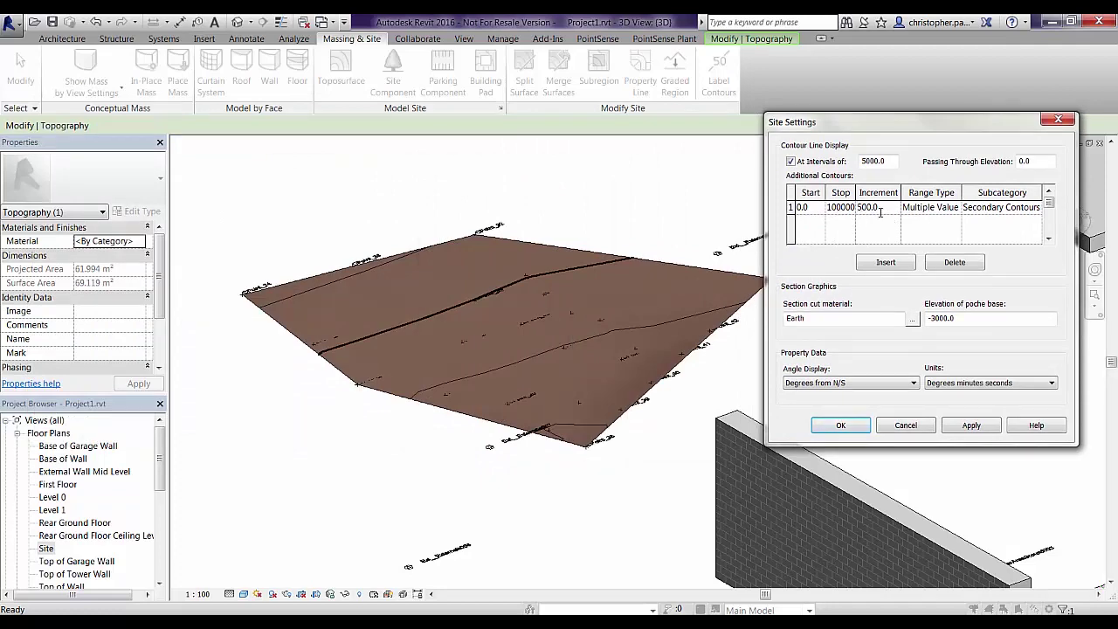
left_click(971, 428)
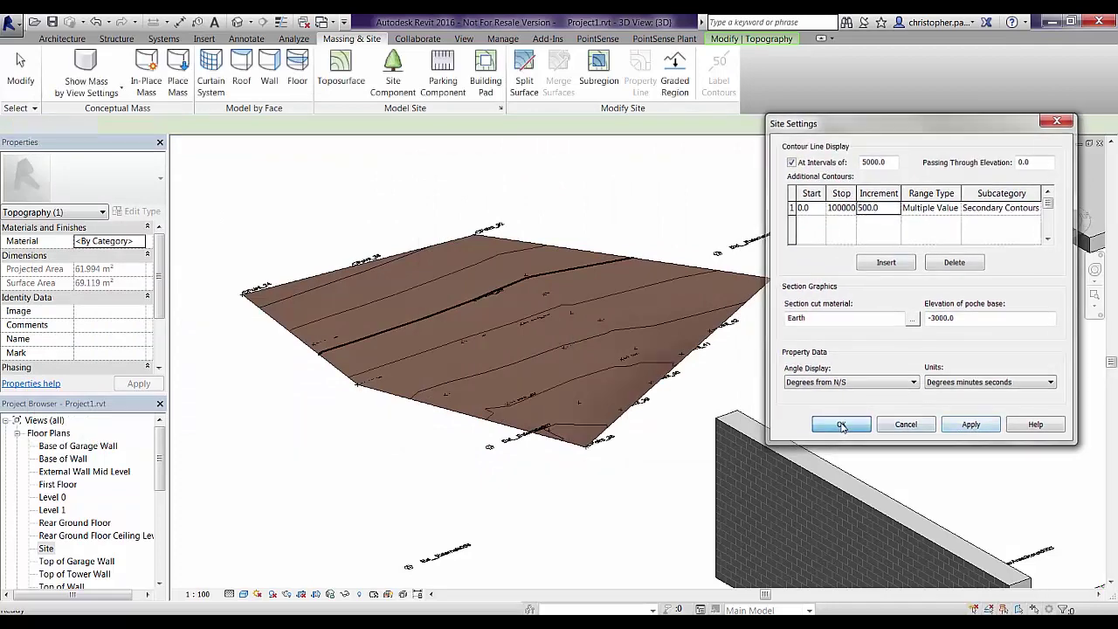
left_click(843, 426)
Delete the large flat floor slab beneath the green terrain model lines
middle_click_drag(714, 384, 740, 388, "shift")
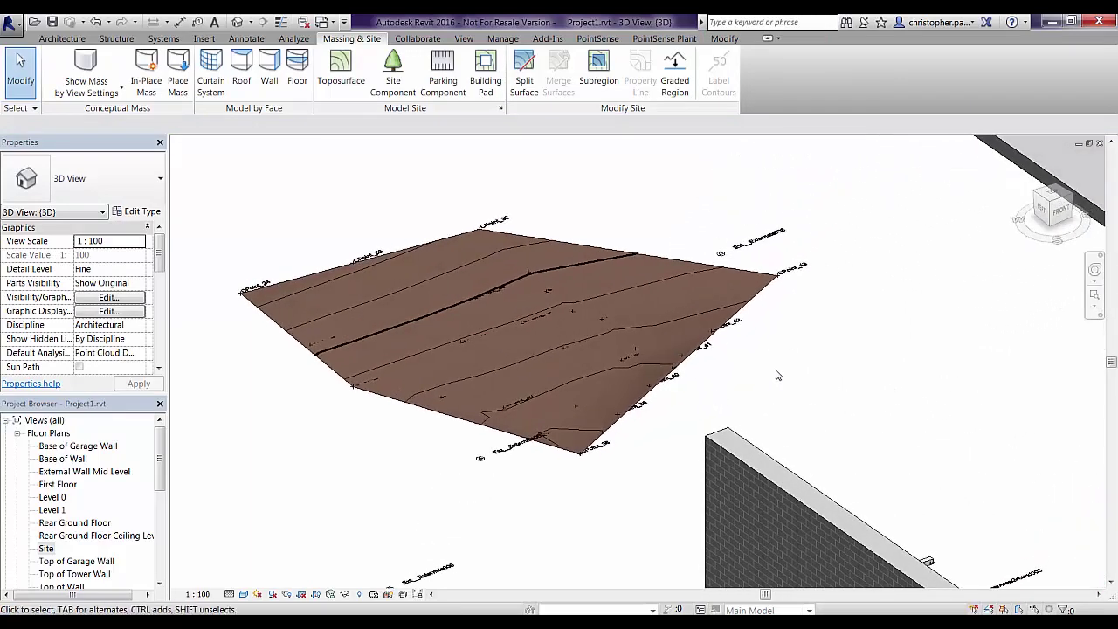
middle_click_drag(834, 381, 761, 386, "shift")
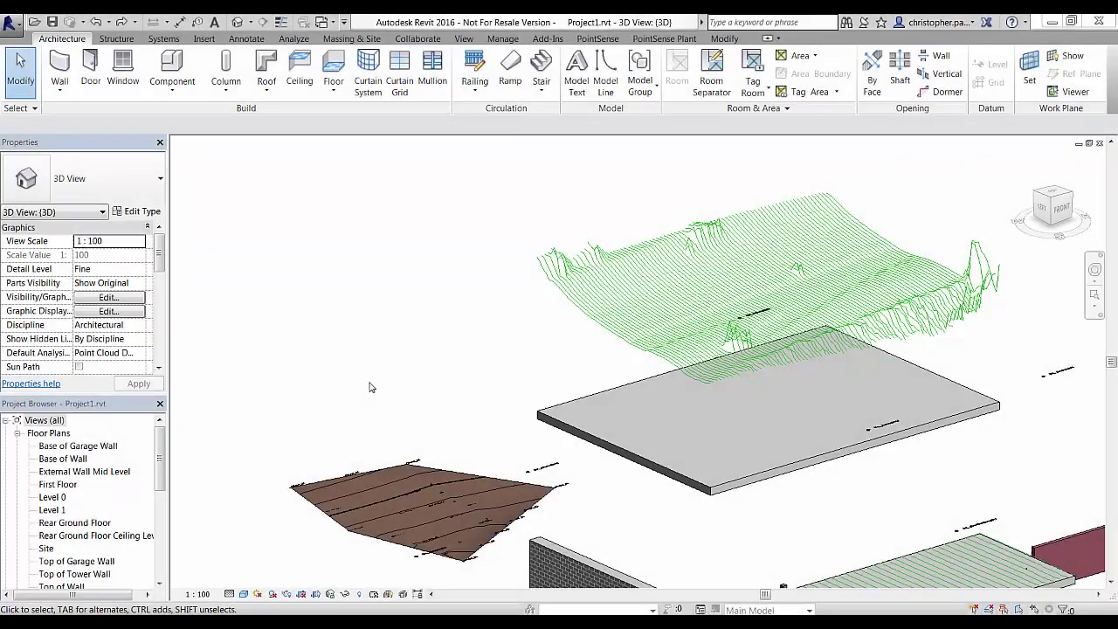
left_click(617, 452)
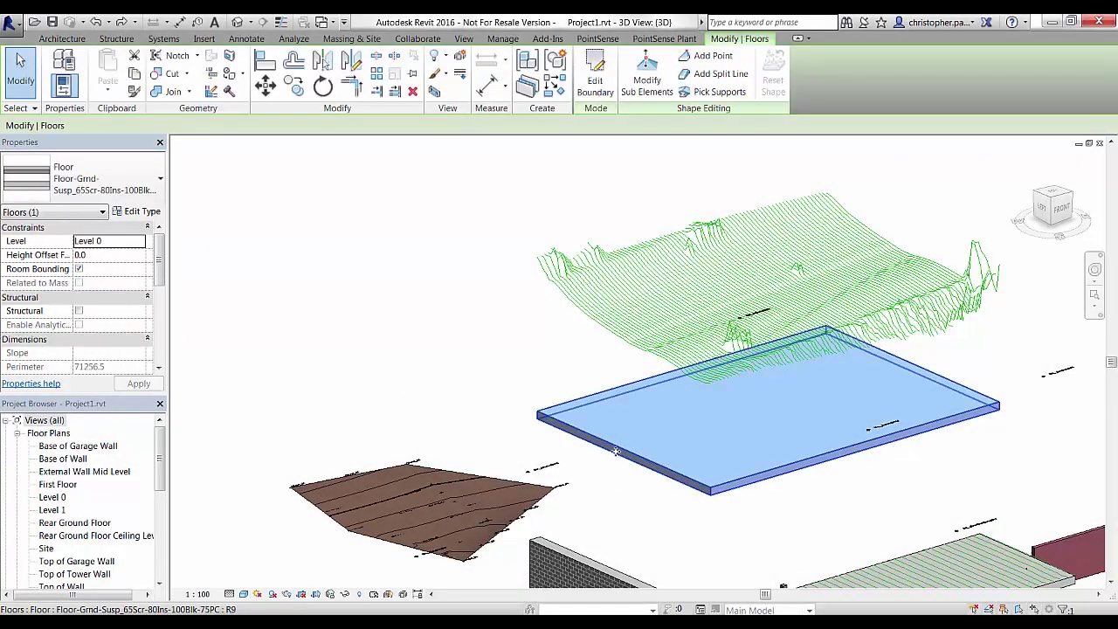
key("Delete")
Create a PointSense toposurface from all the green terrain model lines
middle_click_drag(679, 439, 980, 320)
scroll(678, 524, "up", 3)
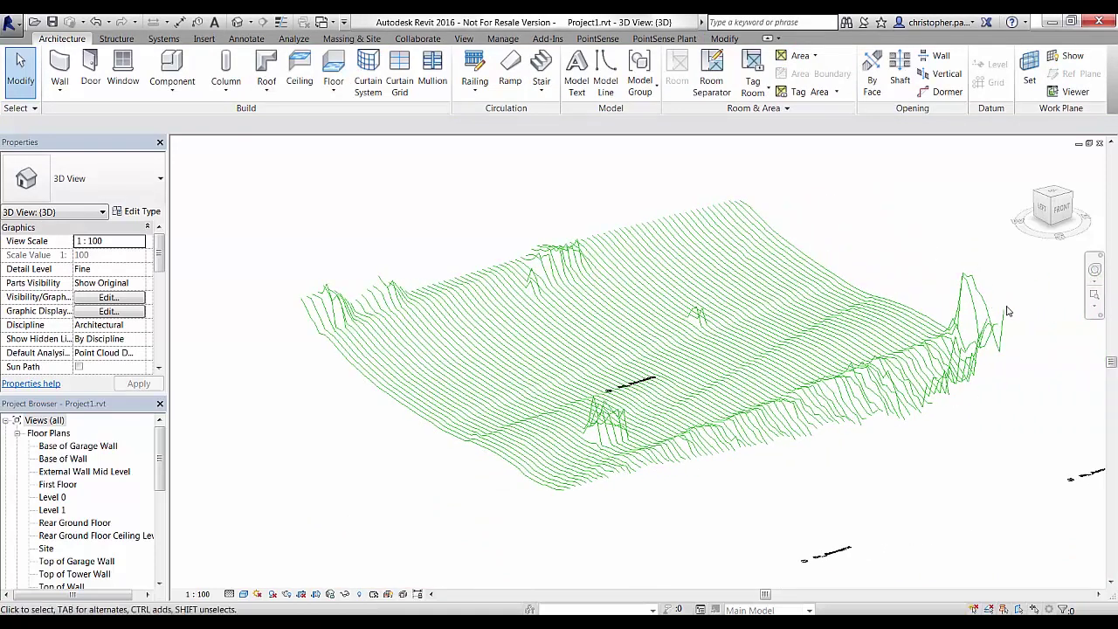
scroll(630, 411, "down", 3)
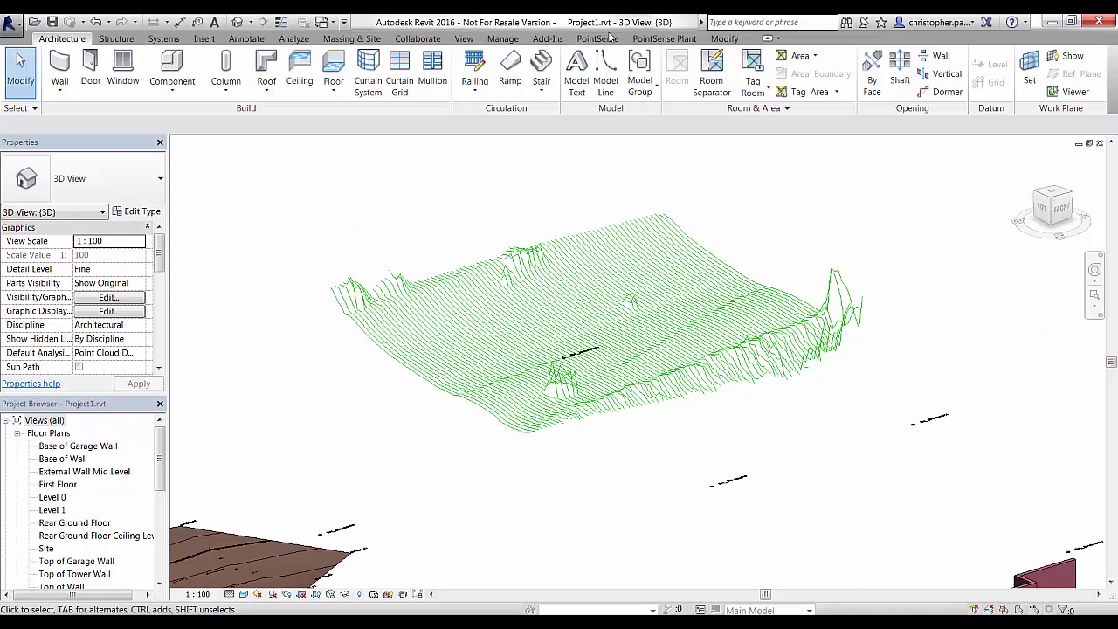
left_click(612, 39)
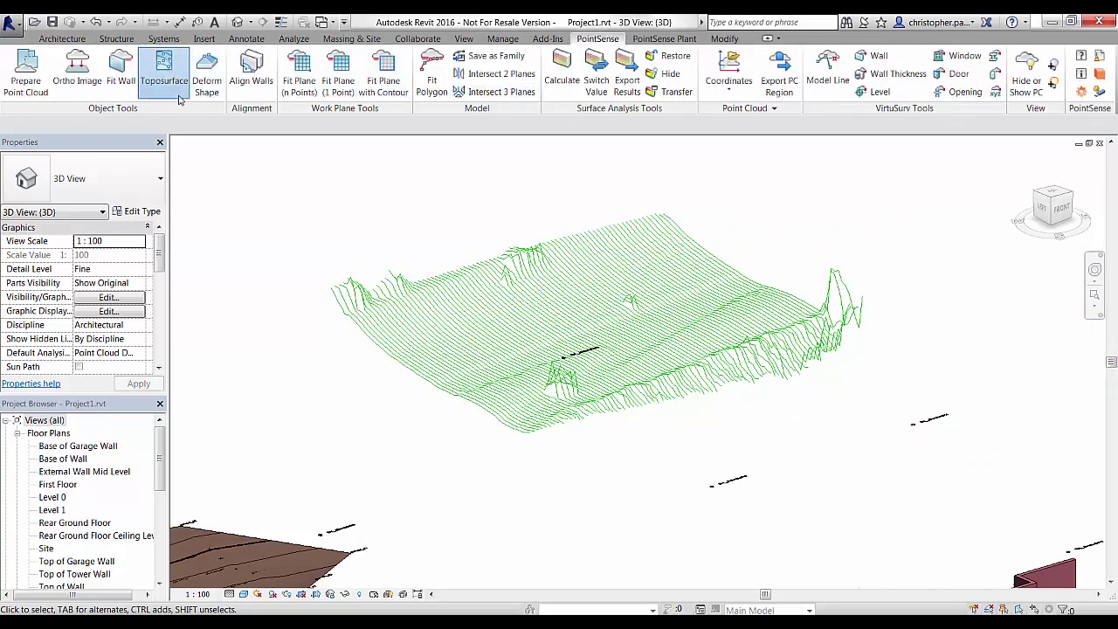
left_click(164, 68)
left_click_drag(281, 170, 872, 442)
left_click(70, 126)
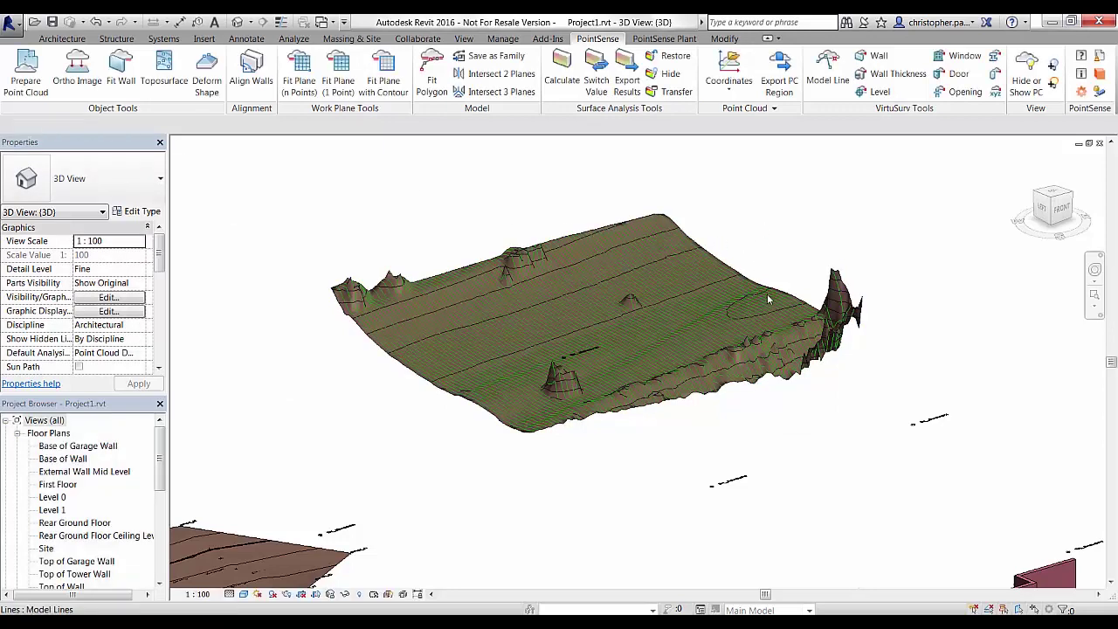
Examine the spikes and jagged edge of the new toposurface up close, and undo its creation
left_click(691, 401)
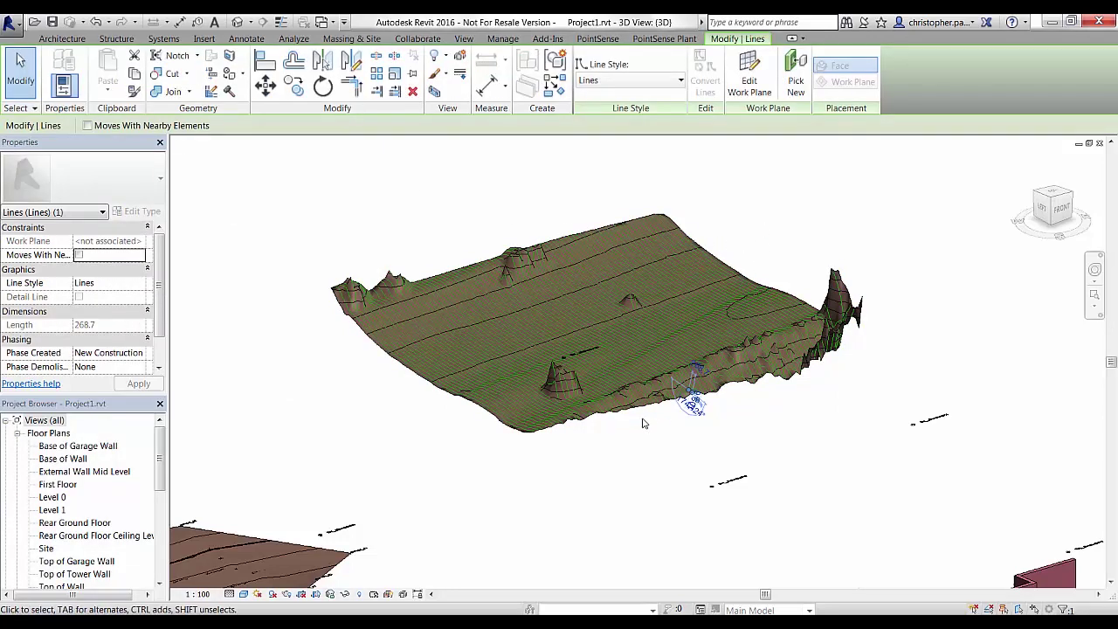
middle_click_drag(644, 418, 609, 395, "shift")
scroll(608, 394, "up", 5)
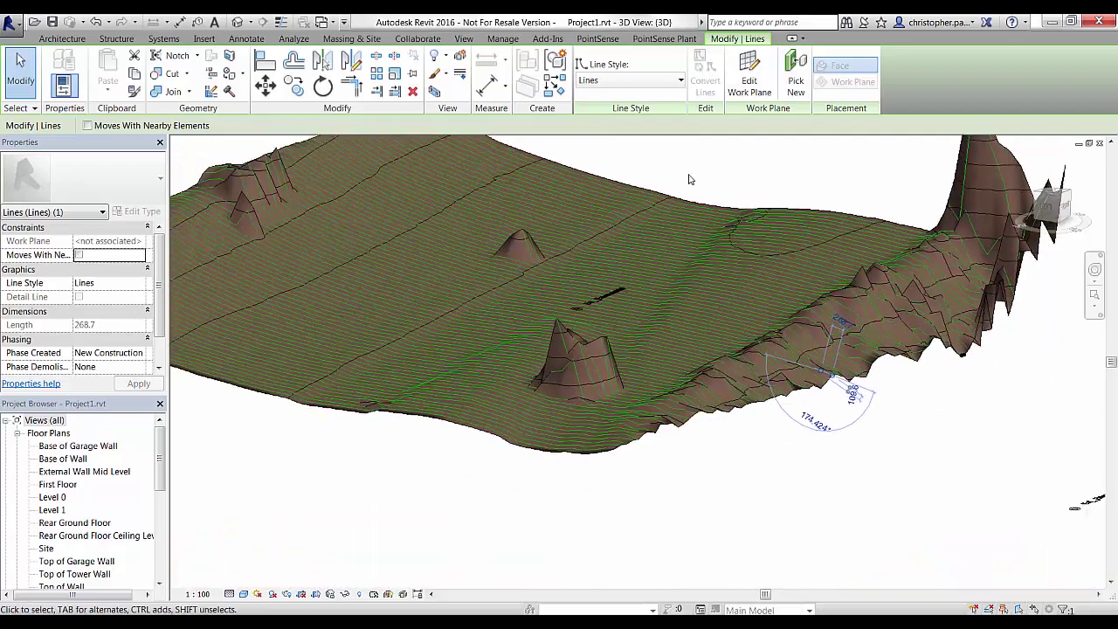
key("Escape")
middle_click_drag(848, 204, 803, 257)
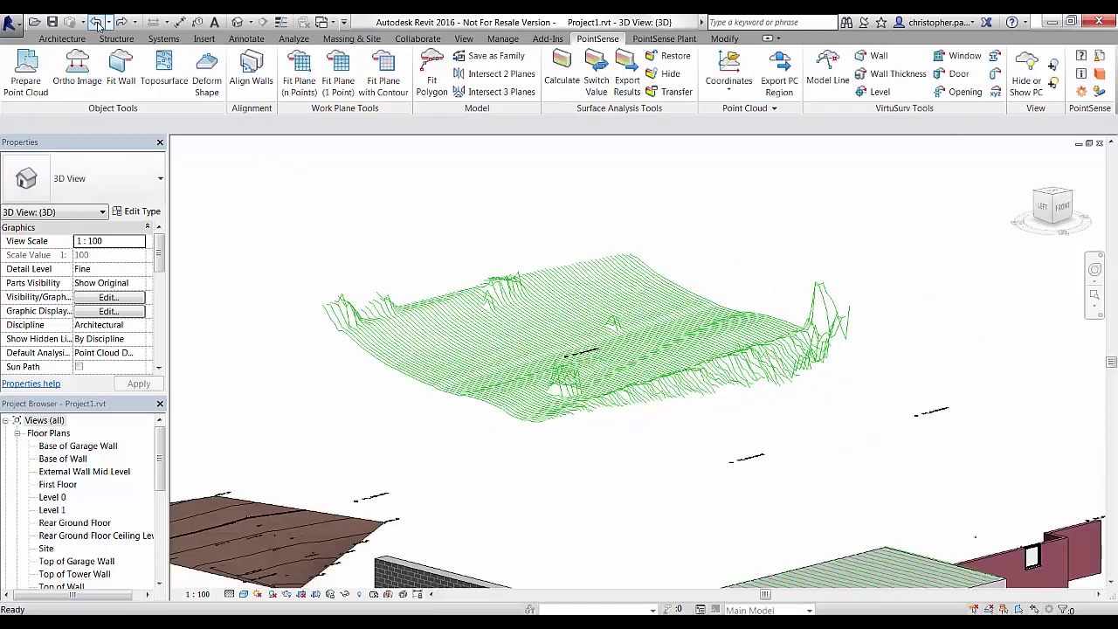
Delete the stray model lines forming the spikes near the front edge and in the middle of the terrain lines
scroll(556, 382, "up", 3)
scroll(563, 401, "up", 2)
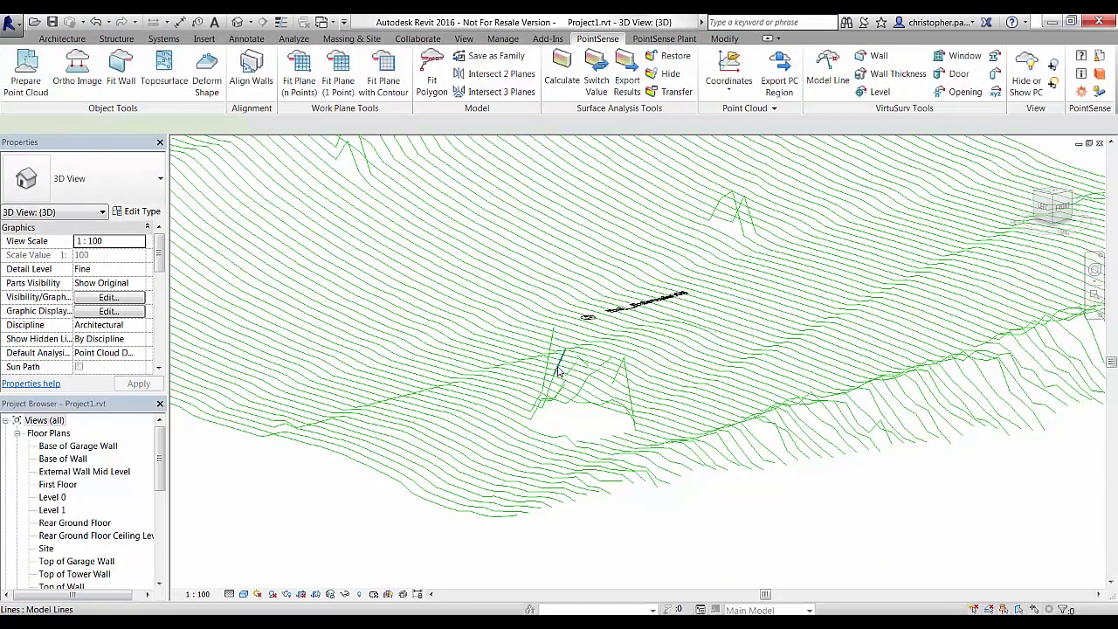
left_click(540, 406)
key("Escape")
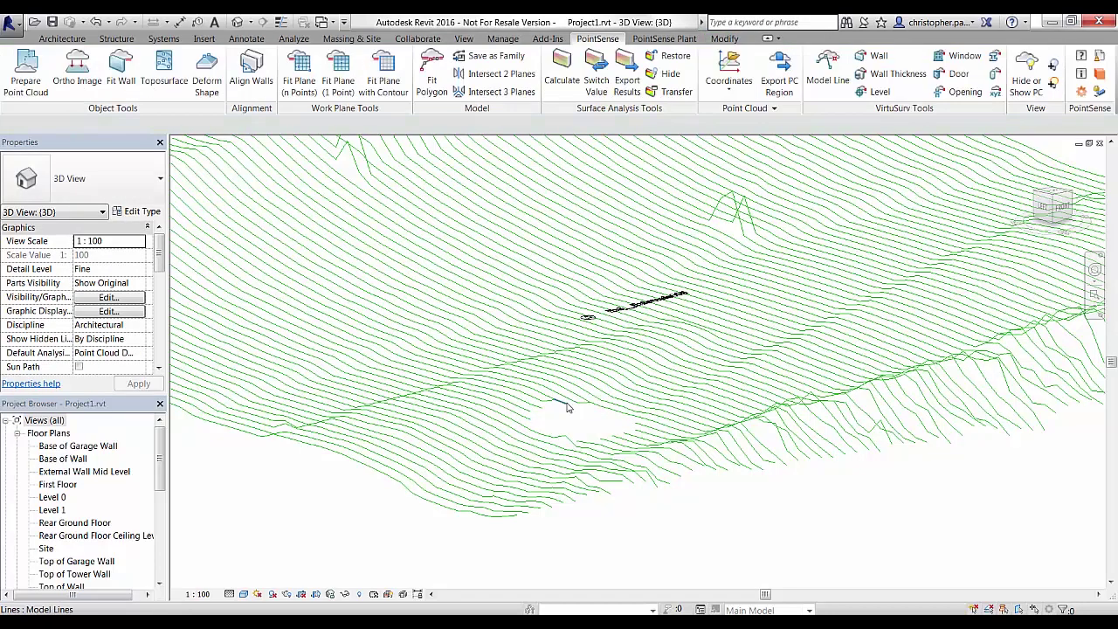
Delete the raised stray model lines forming the cluster of spikes along the far edge of the terrain
middle_click_drag(690, 274, 467, 247, "shift")
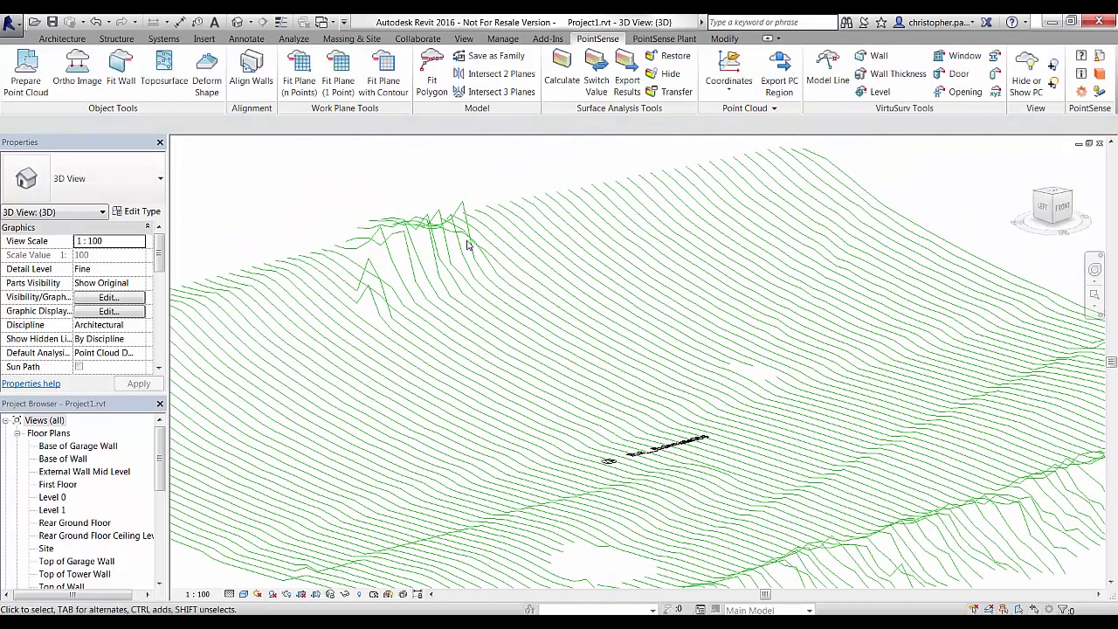
left_click_drag(379, 278, 447, 271)
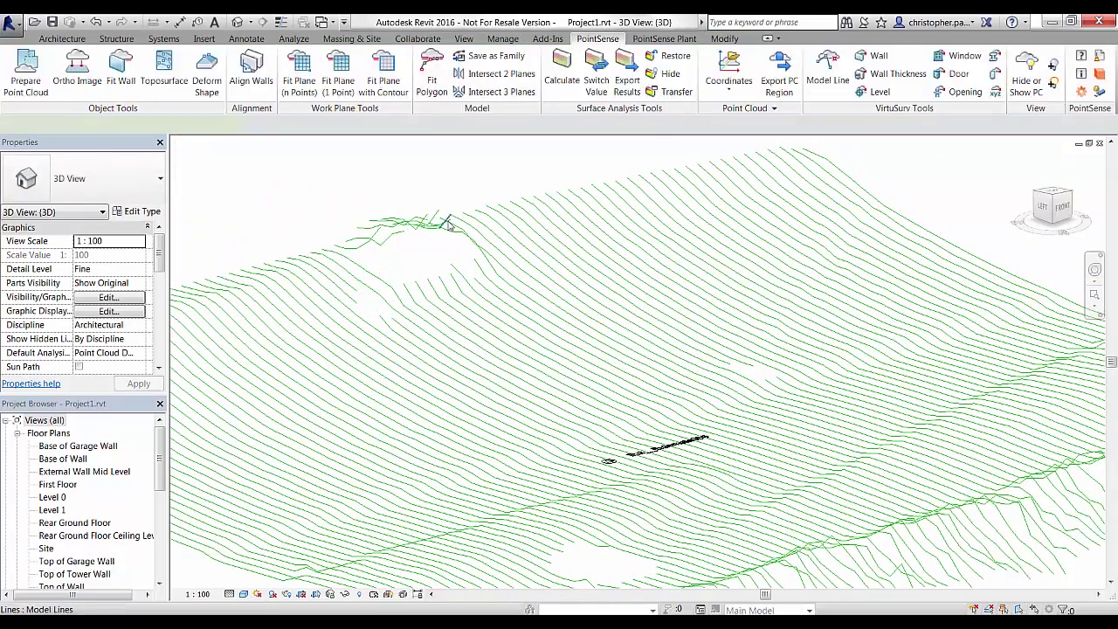
left_click(414, 231)
key("Delete")
left_click(392, 238)
key("Delete")
left_click(370, 242)
key("Delete")
left_click(479, 265)
middle_click_drag(479, 265, 585, 367, "shift")
key("Delete")
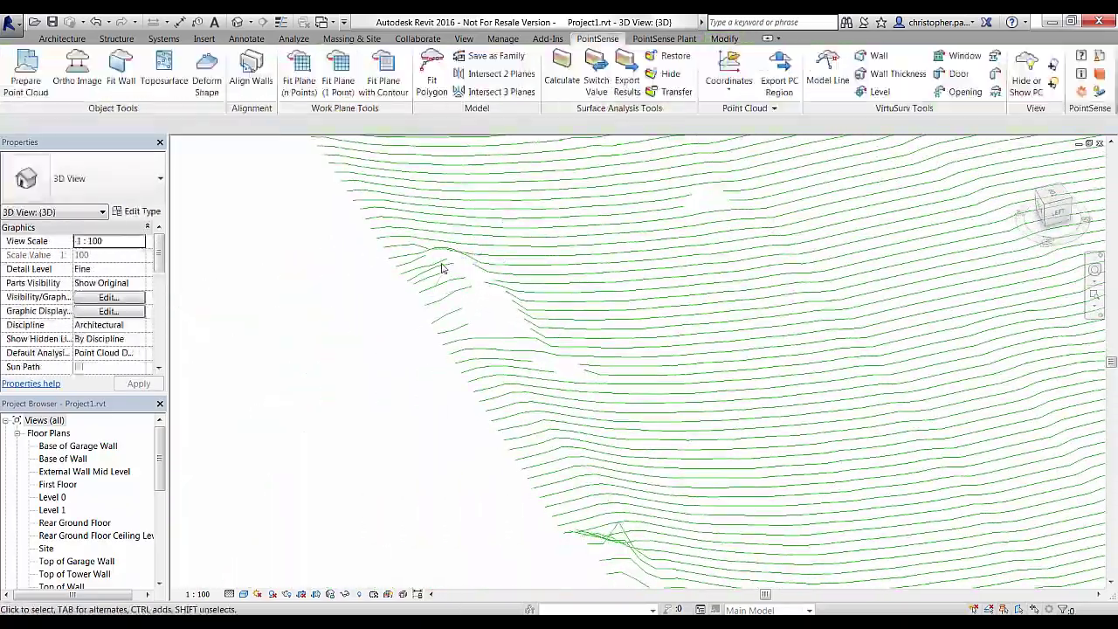
Delete the tall peak of stray model lines and a neighbouring raised line at the terrain's jagged corner
middle_click_drag(443, 268, 265, 442, "shift")
left_click_drag(559, 262, 417, 202)
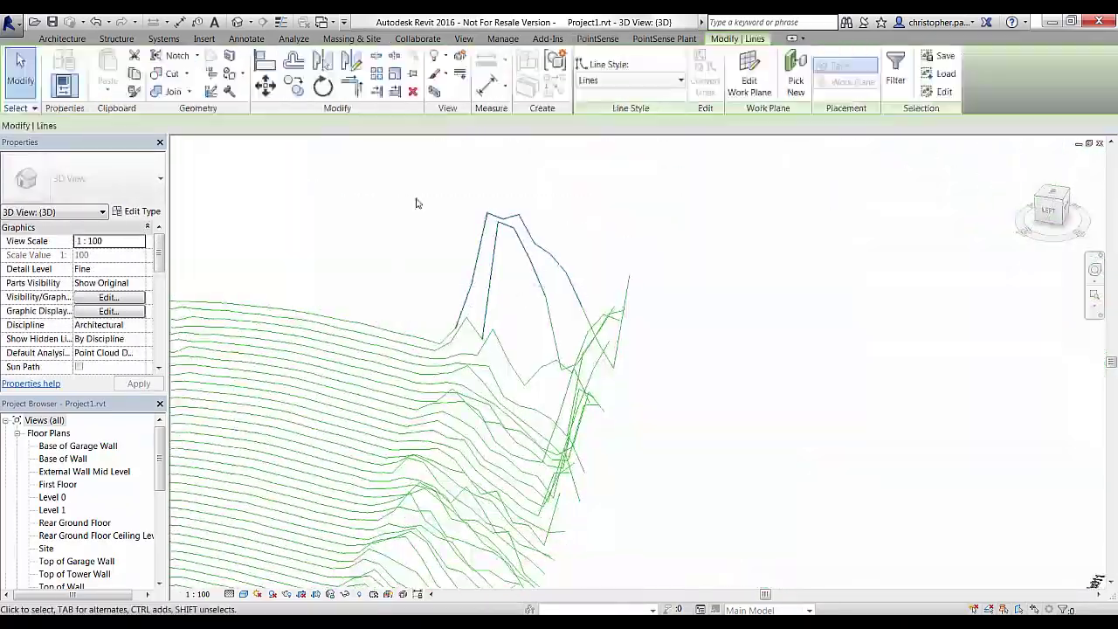
key("Delete")
left_click(589, 322)
key("Delete")
Create a PointSense toposurface from all the cleaned-up terrain model lines
scroll(646, 364, "down", 5)
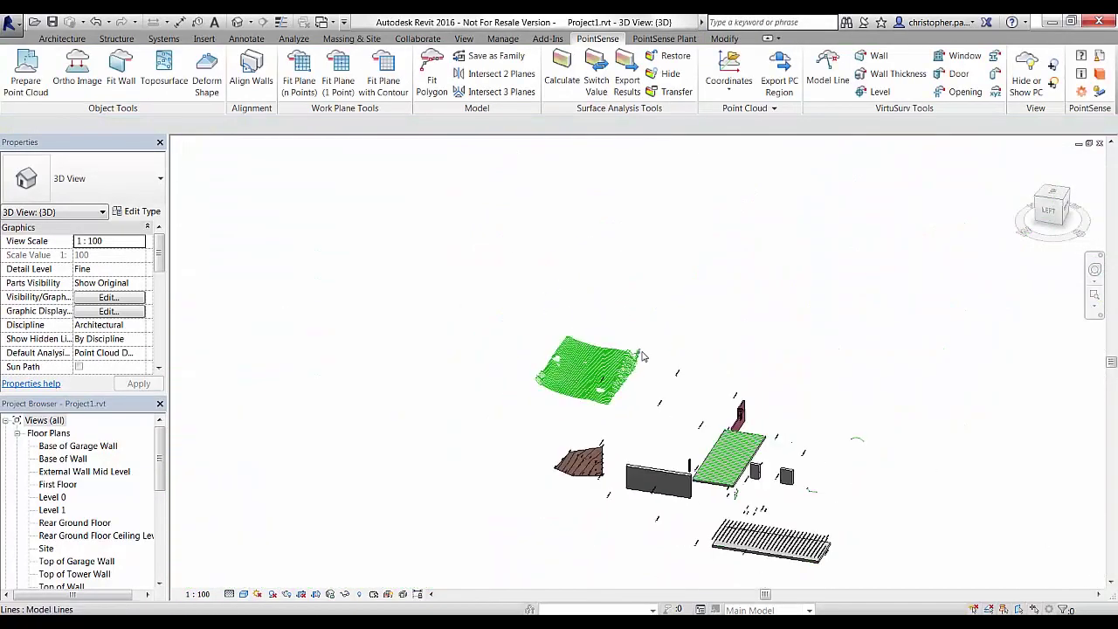
scroll(634, 367, "up", 2)
middle_click_drag(631, 368, 551, 420, "shift")
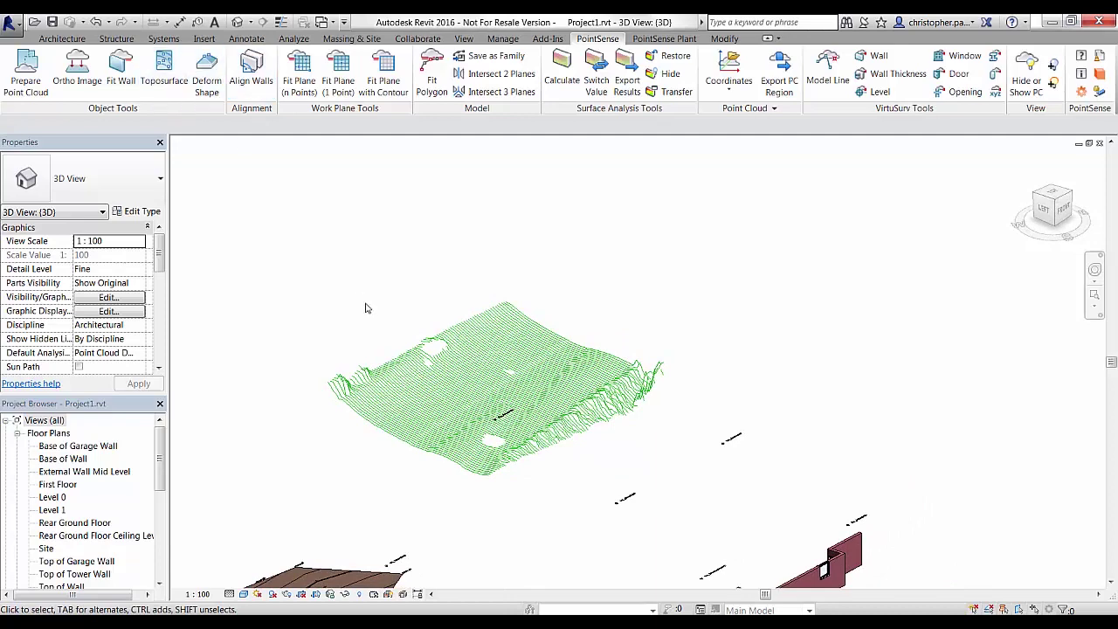
left_click(164, 70)
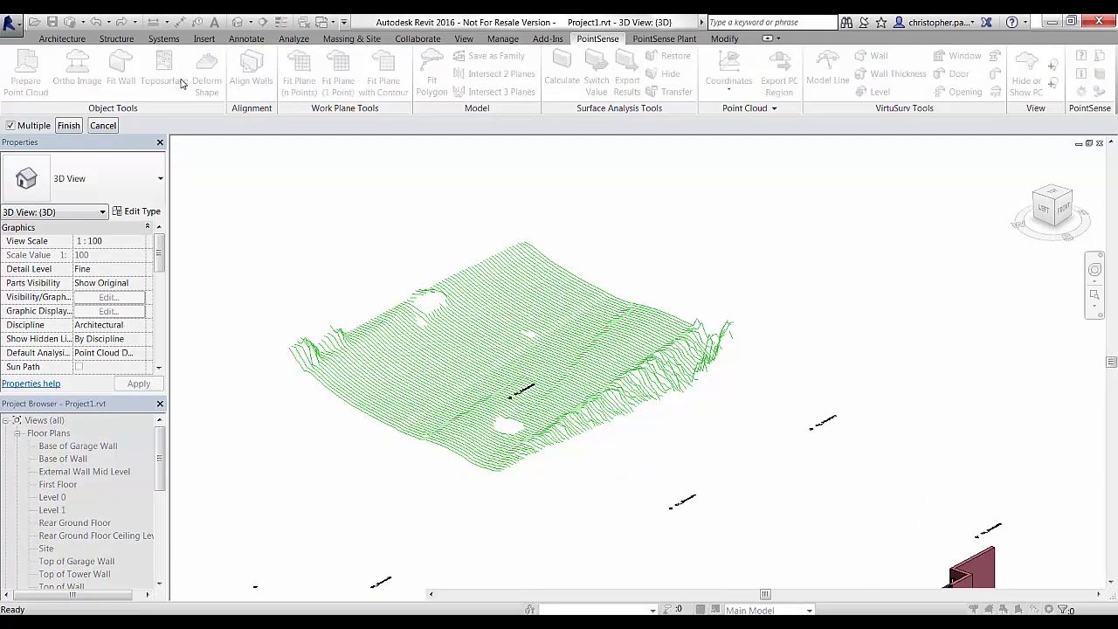
left_click_drag(198, 209, 743, 481)
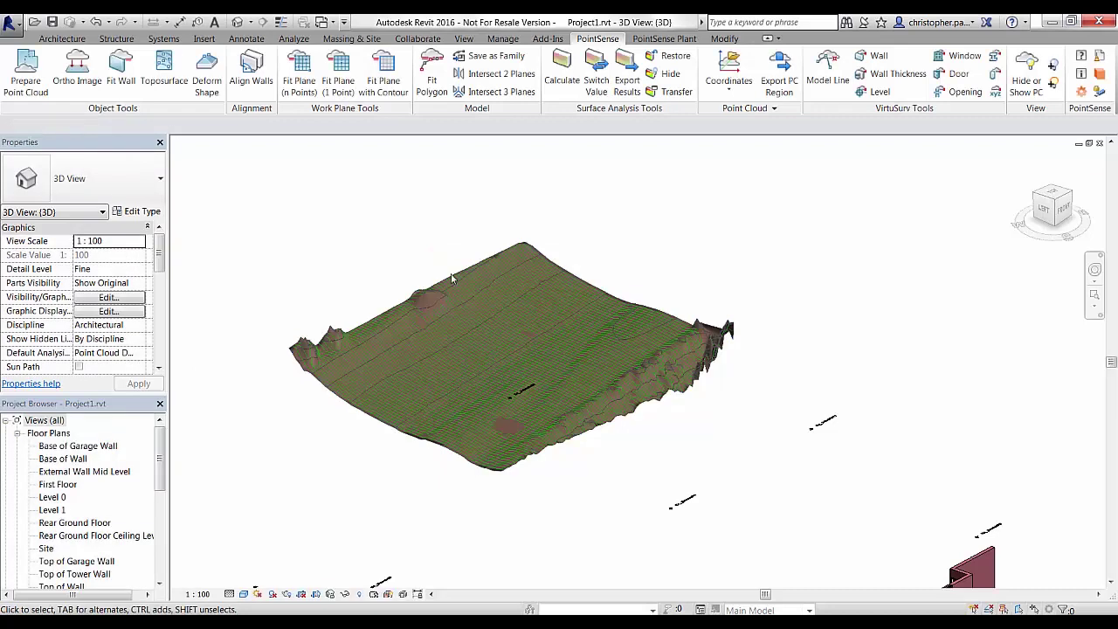
Delete the floor slab lying beneath the rows of construction points
scroll(489, 455, "up", 5)
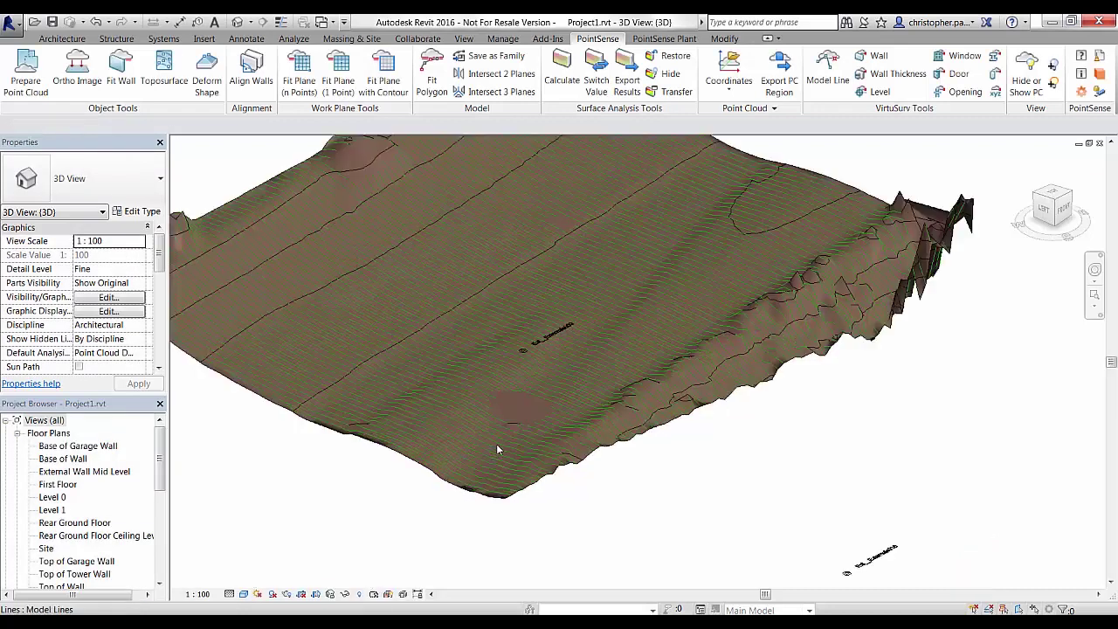
left_click(518, 404)
middle_click_drag(514, 425, 696, 465, "shift")
left_click(534, 402)
scroll(678, 467, "down", 2)
scroll(678, 469, "down", 6)
scroll(524, 466, "up", 5)
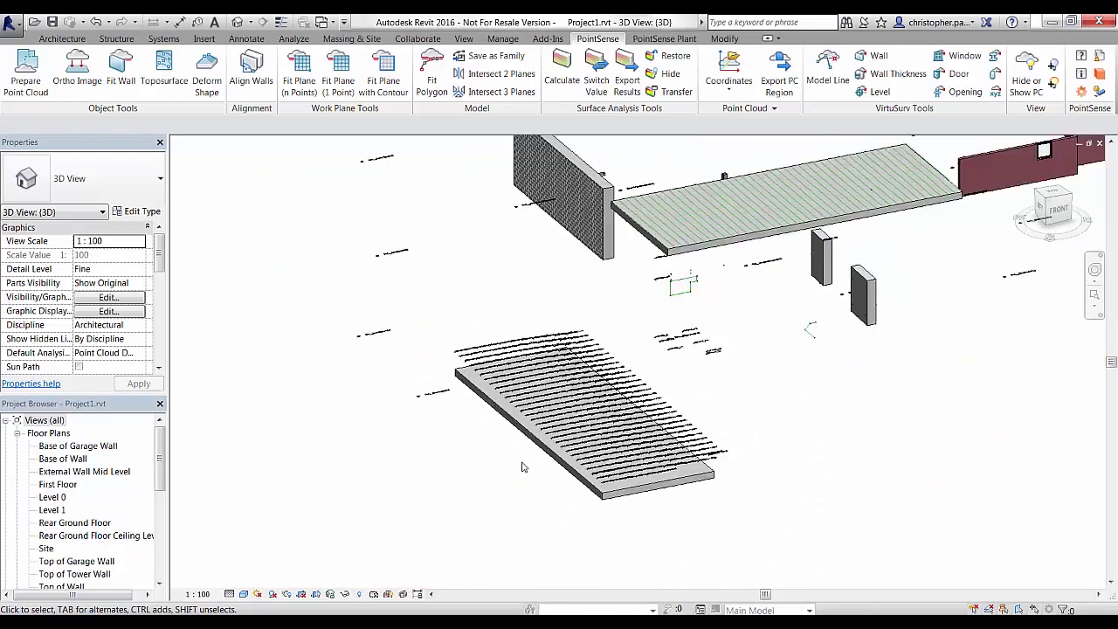
scroll(526, 466, "down", 2)
middle_click_drag(783, 428, 805, 419)
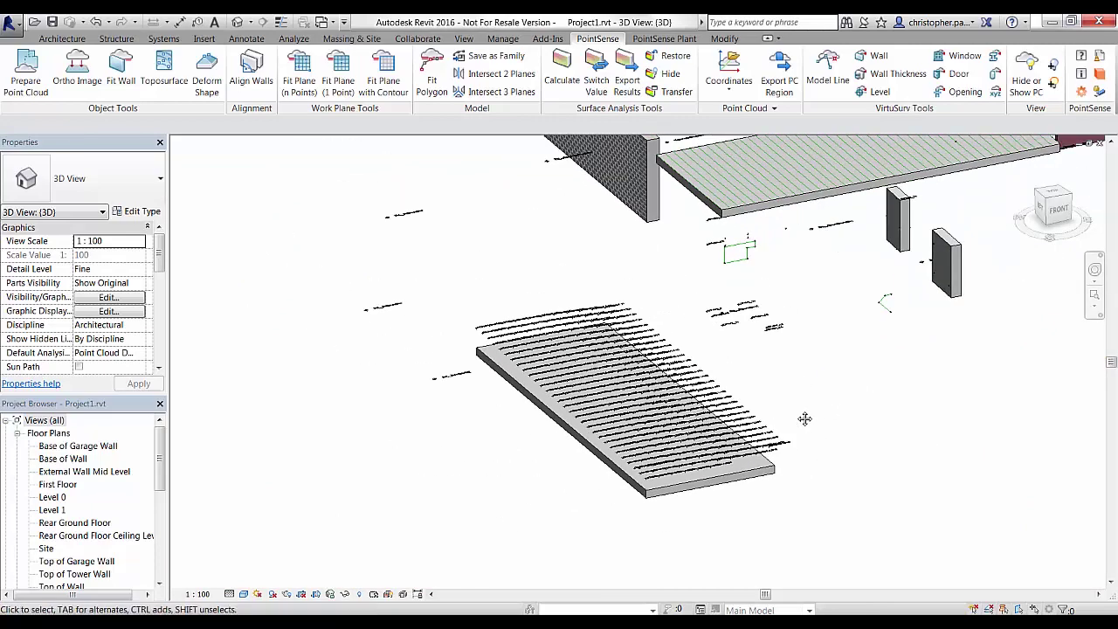
scroll(796, 416, "up", 2)
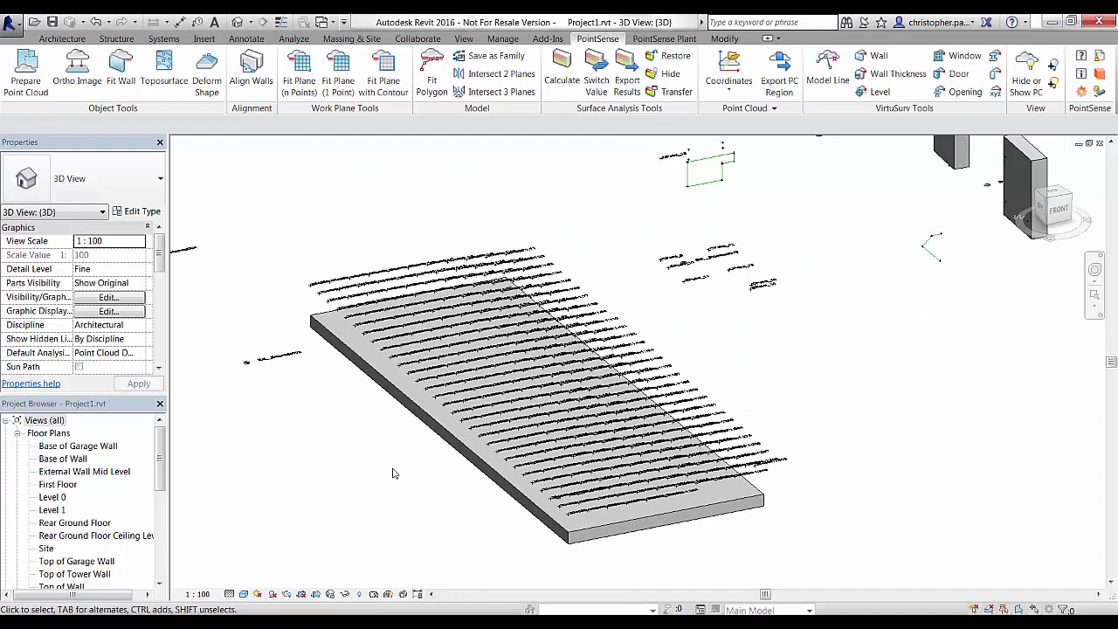
middle_click_drag(390, 471, 627, 469, "shift")
left_click(627, 469)
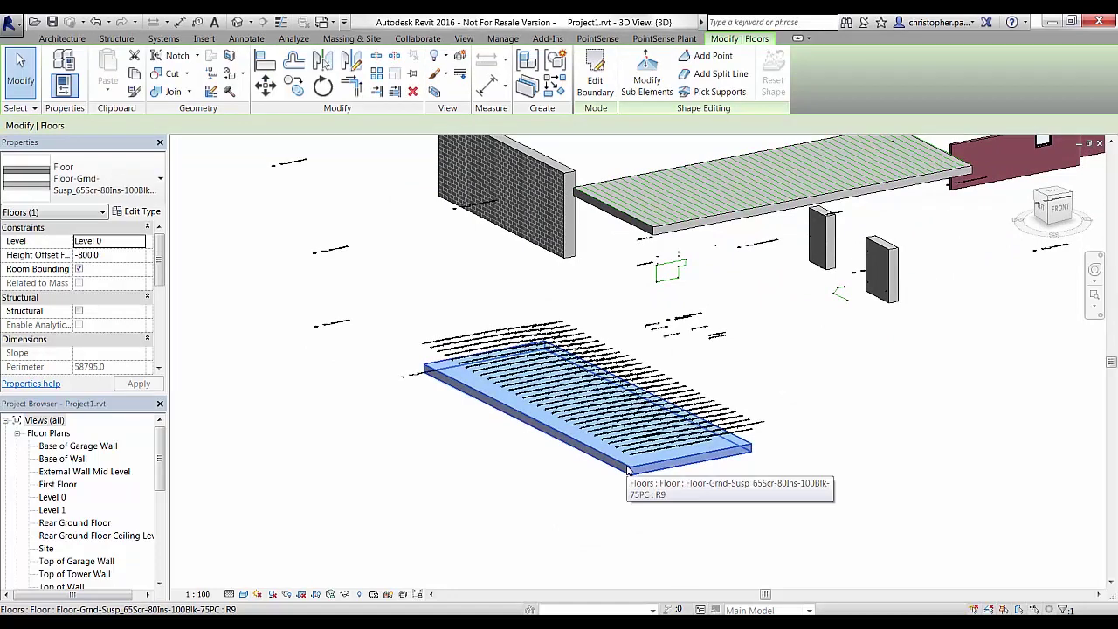
key("Delete")
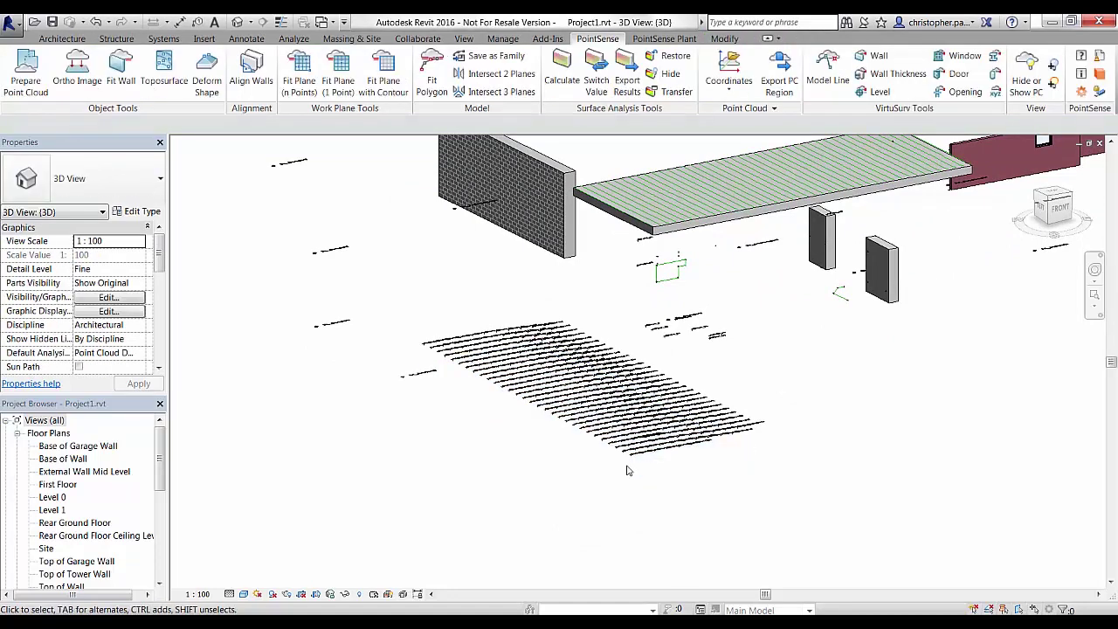
Create a PointSense toposurface from all the rows of construction points, selecting them together in top view
left_click(1057, 196)
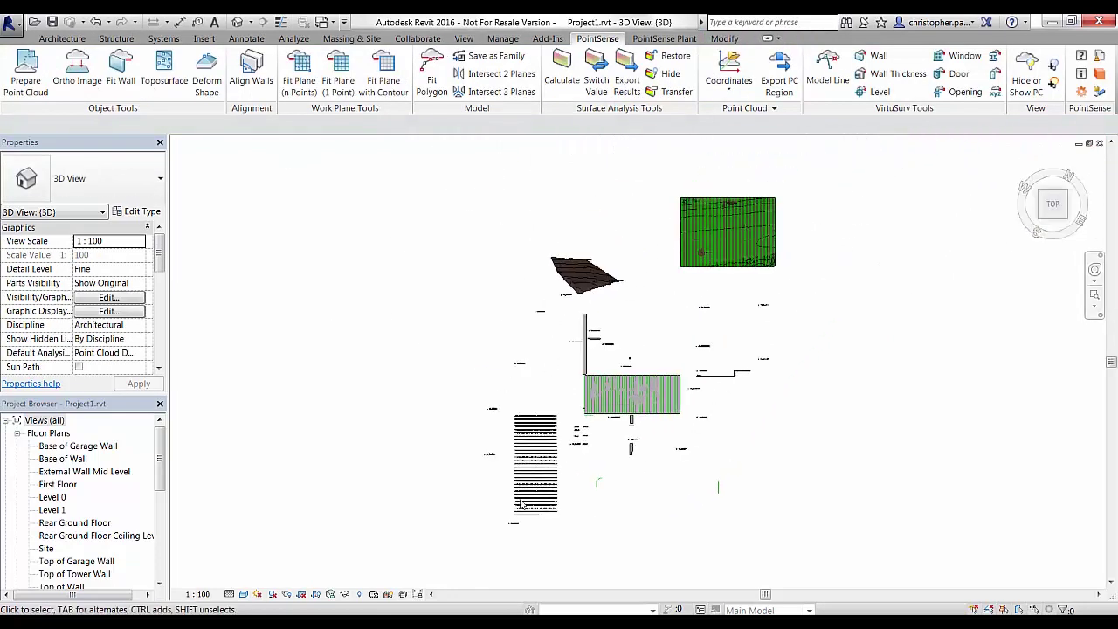
scroll(535, 519, "up", 4)
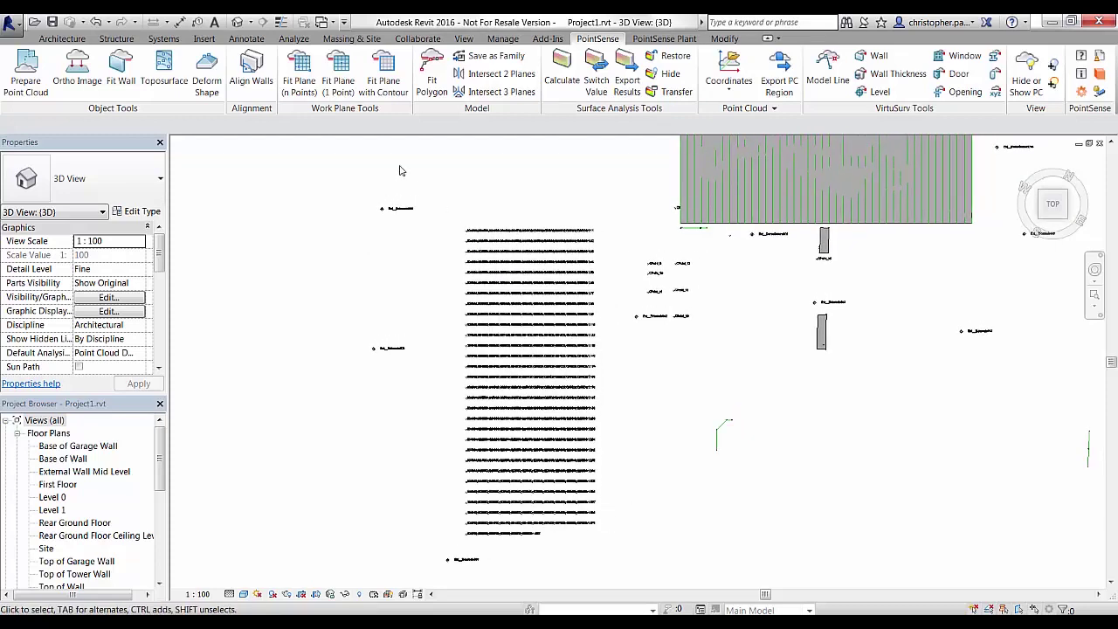
left_click(164, 70)
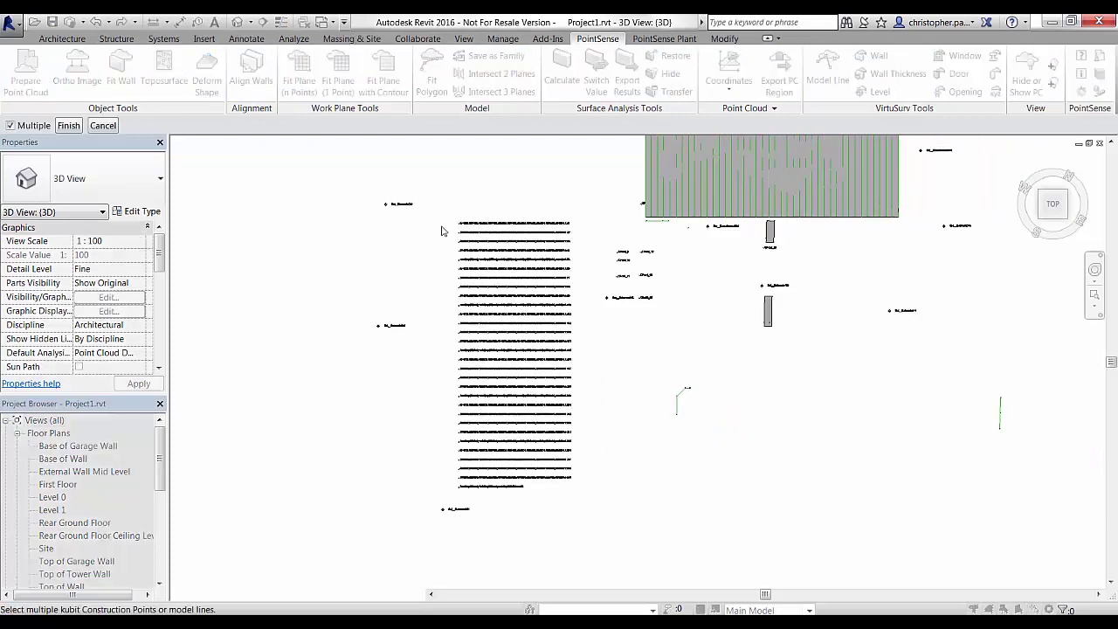
left_click_drag(454, 210, 581, 505)
left_click(68, 125)
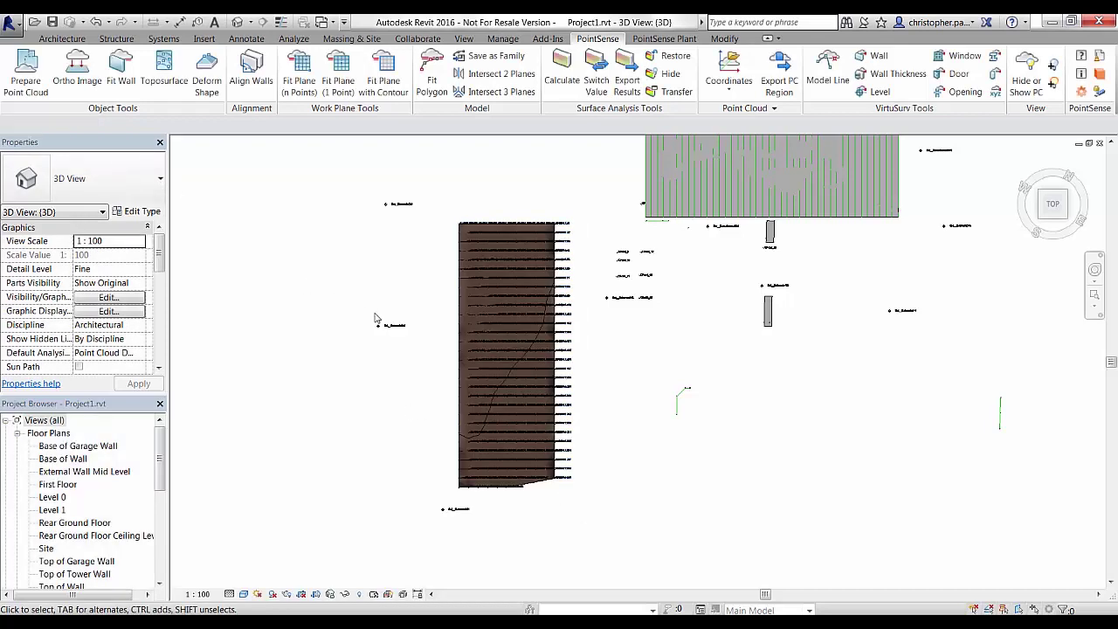
Set the additional contour increment to 100 in the site settings for the toposurface made from the construction points
middle_click_drag(478, 402, 773, 467, "shift")
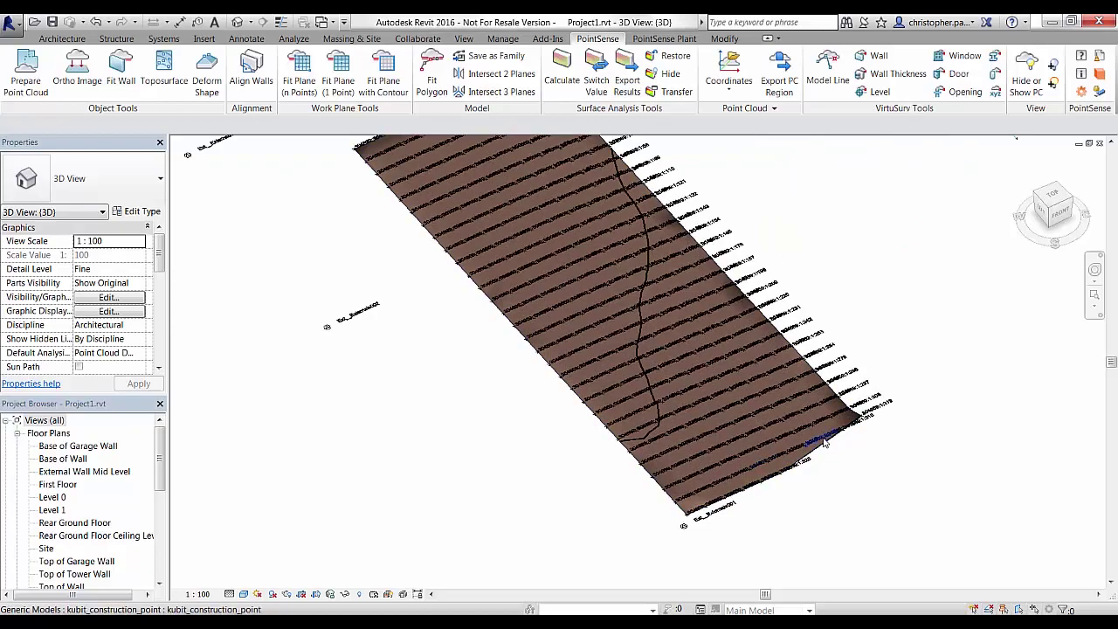
left_click(826, 447)
middle_click_drag(618, 504, 620, 435, "shift")
left_click(617, 435)
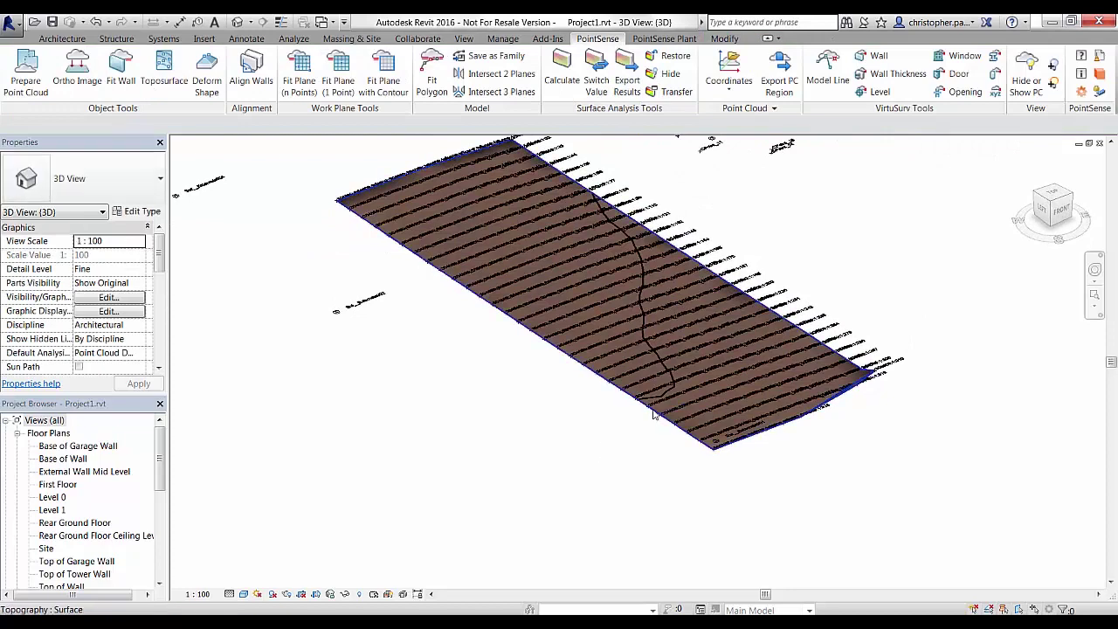
left_click(660, 417)
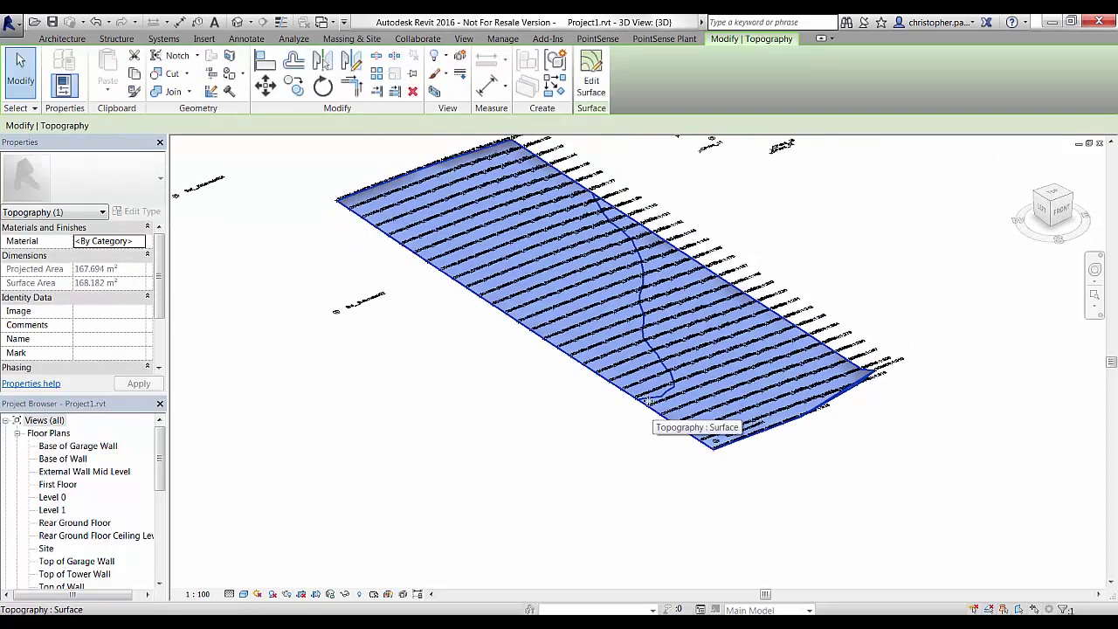
left_click(353, 44)
left_click(501, 109)
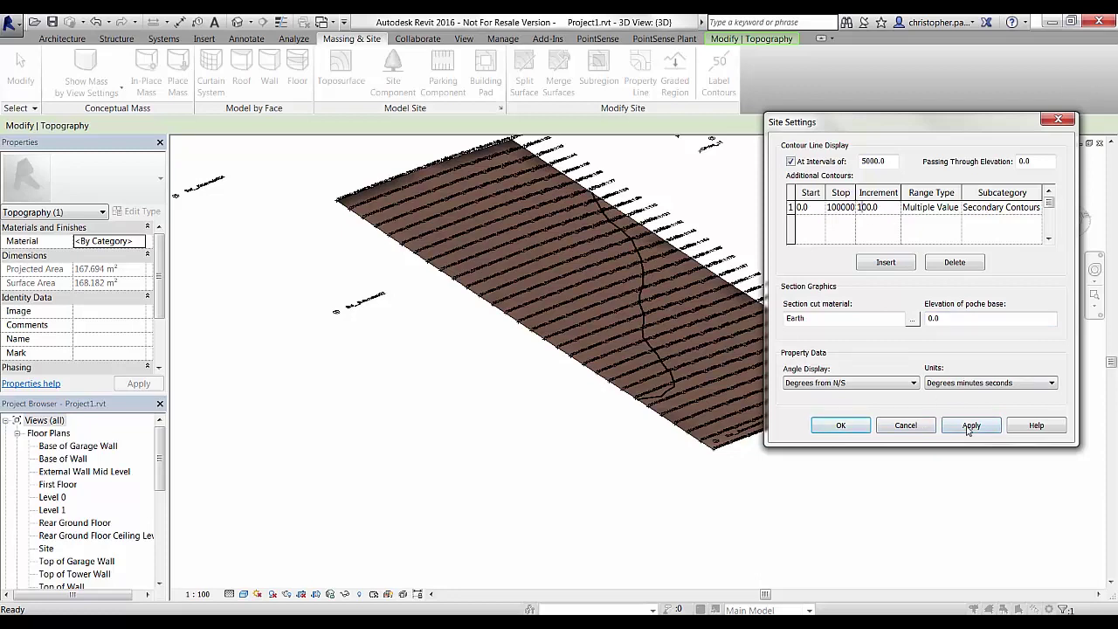
left_click(840, 427)
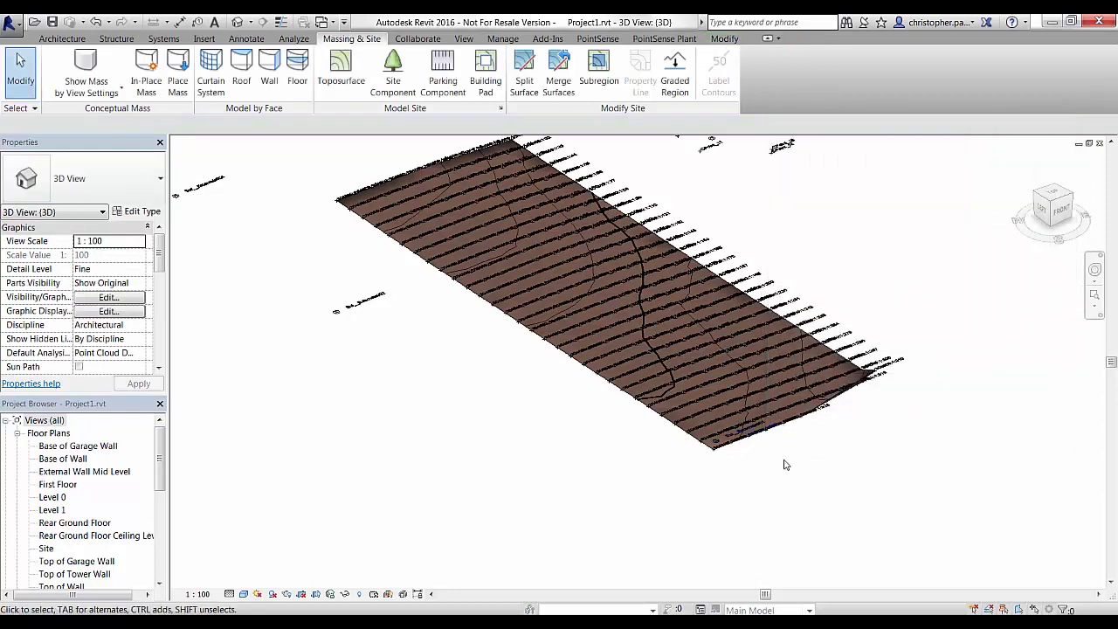
Orient the 3D view to the First Floor plan
middle_click_drag(781, 457, 751, 301, "shift")
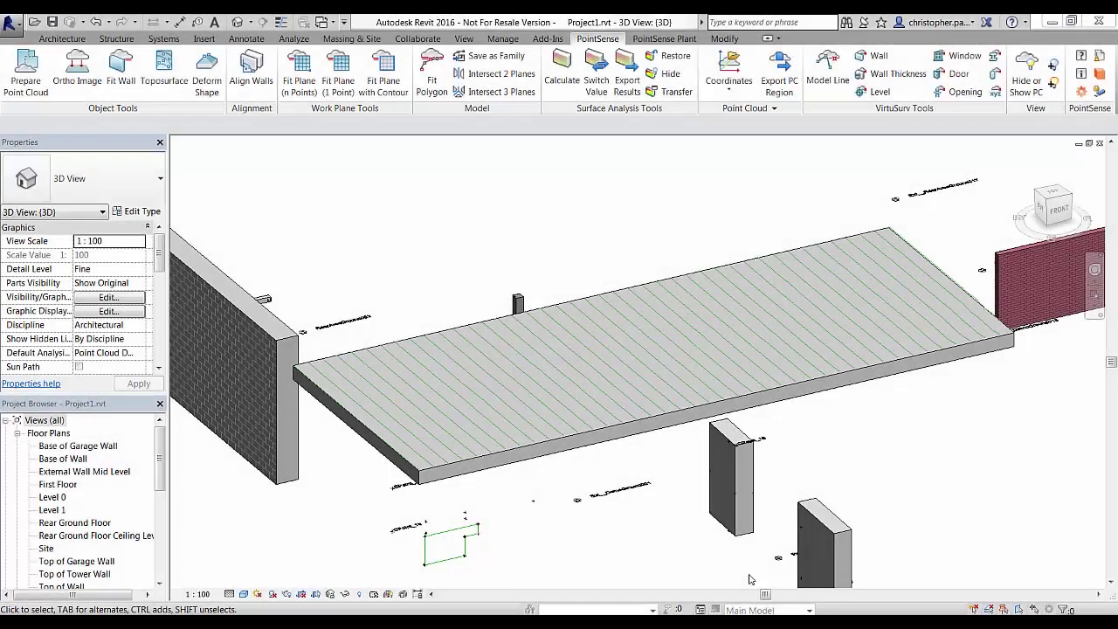
right_click(1056, 206)
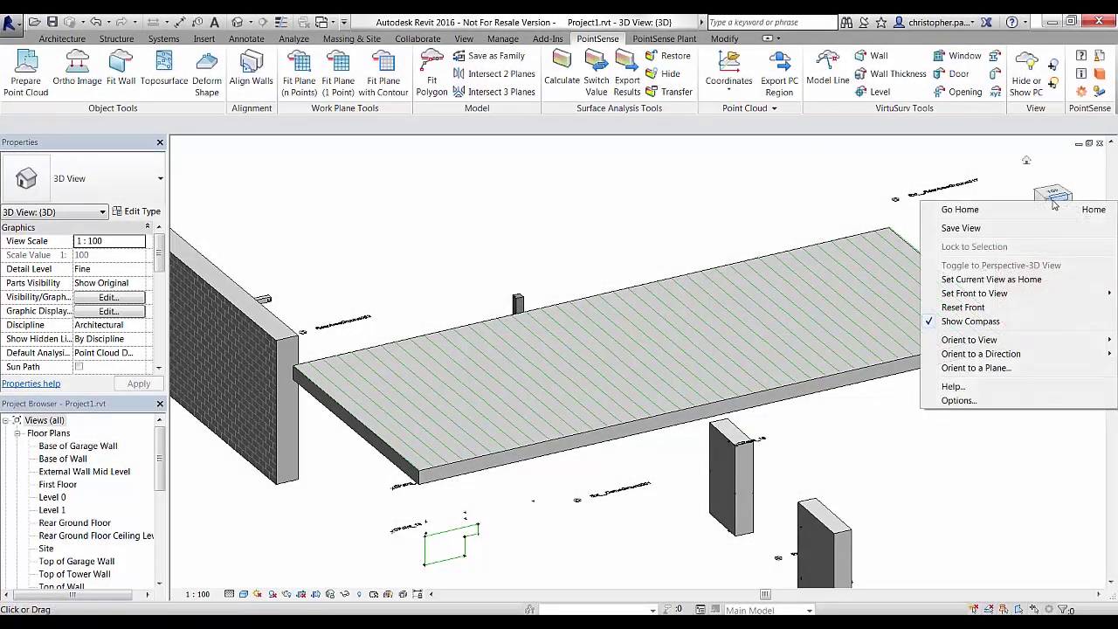
mouse_move(1005, 343)
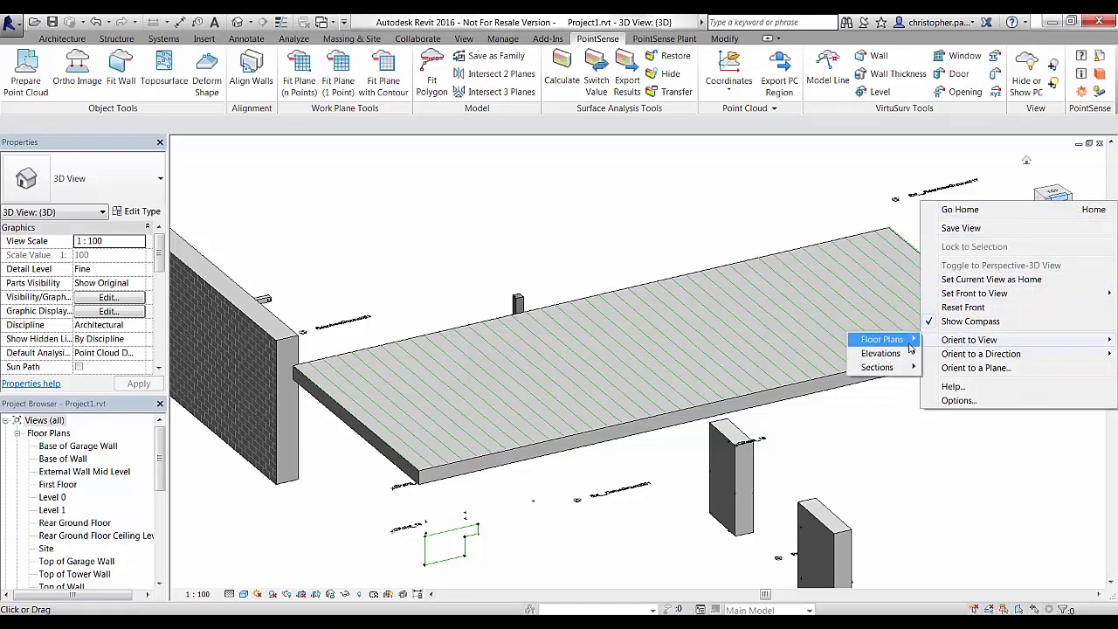
mouse_move(851, 347)
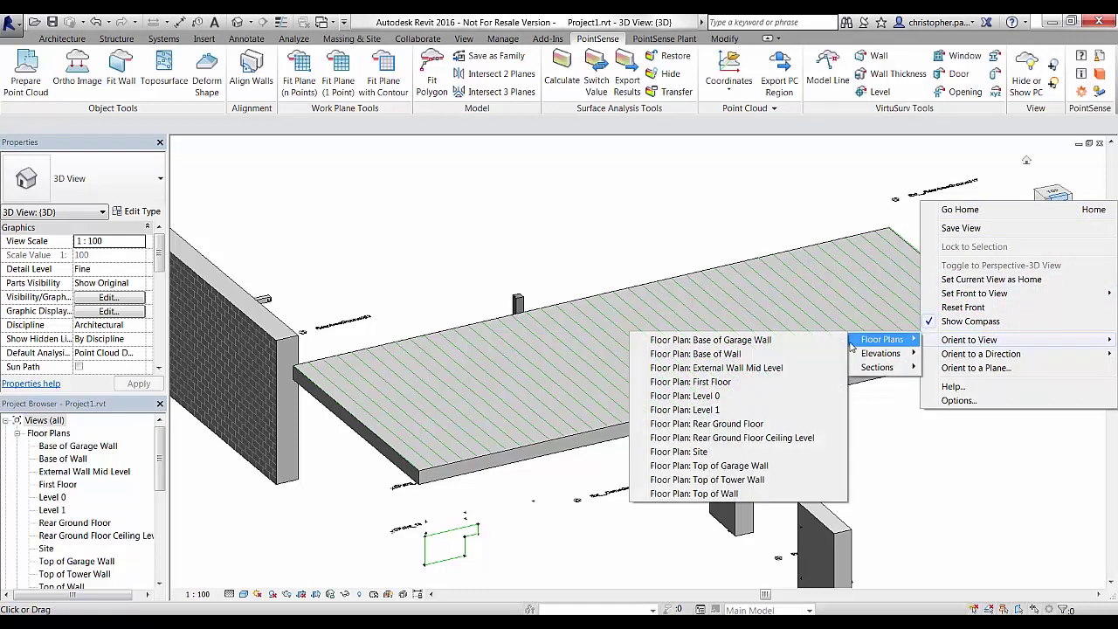
left_click(716, 382)
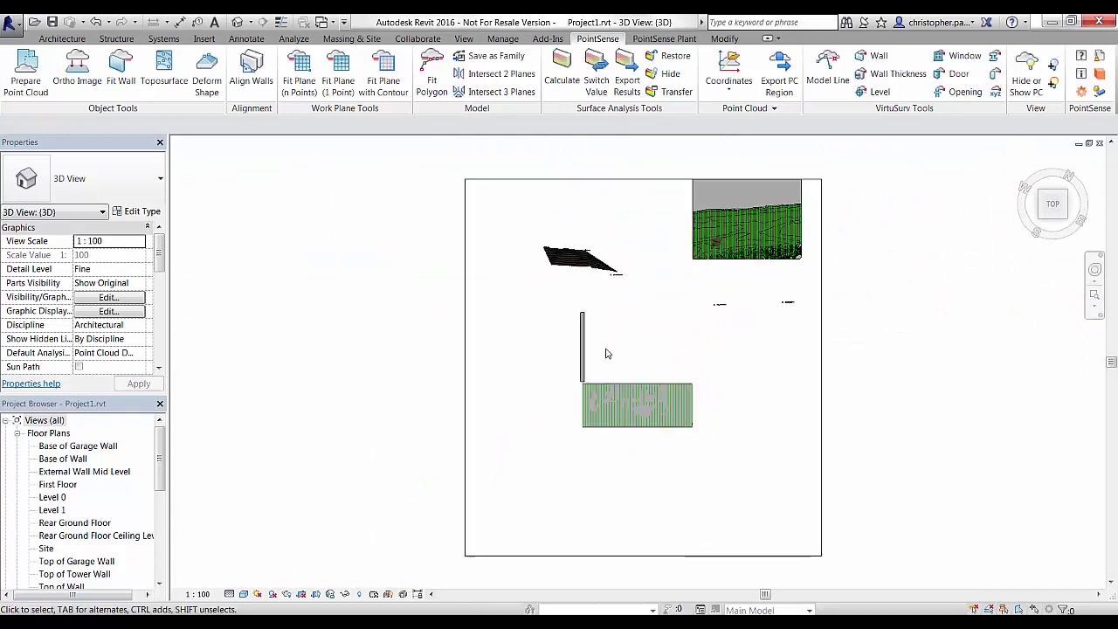
Resize the section box on all four sides to fit closely around the floor slab with the green model lines
left_click(361, 385)
left_click_drag(361, 383, 561, 394)
scroll(669, 375, "down", 3)
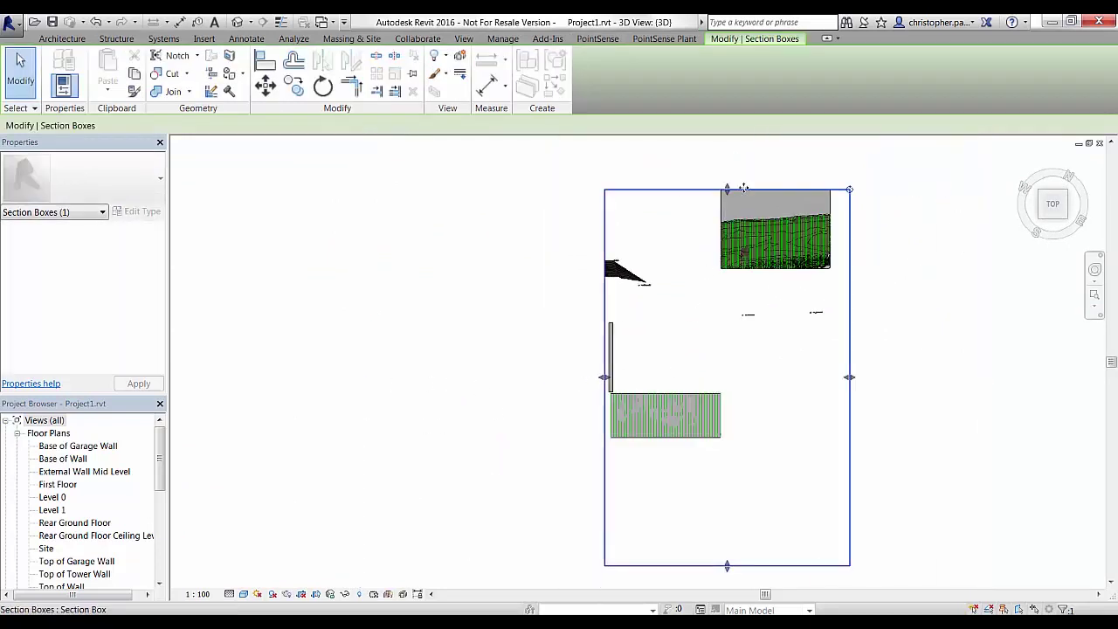
left_click_drag(728, 188, 736, 389)
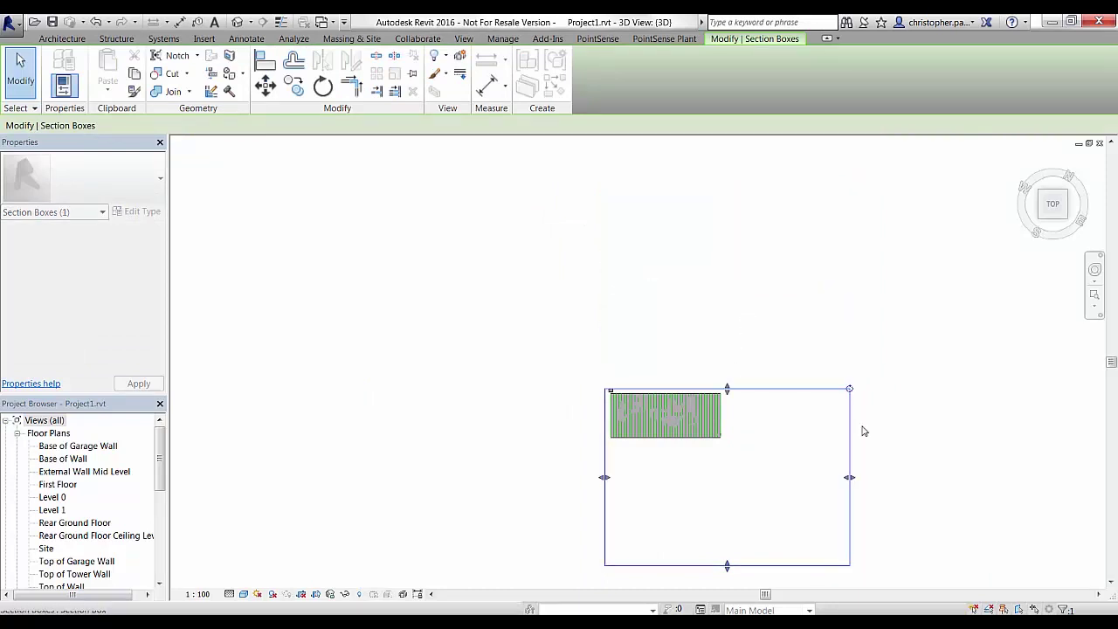
left_click_drag(850, 477, 729, 477)
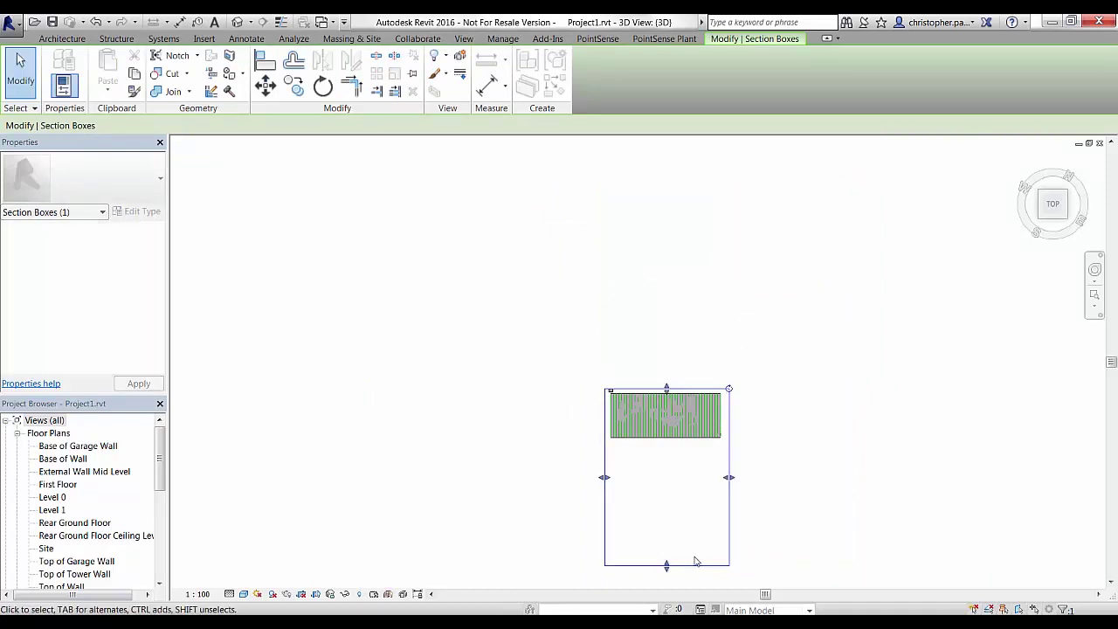
left_click_drag(667, 565, 669, 449)
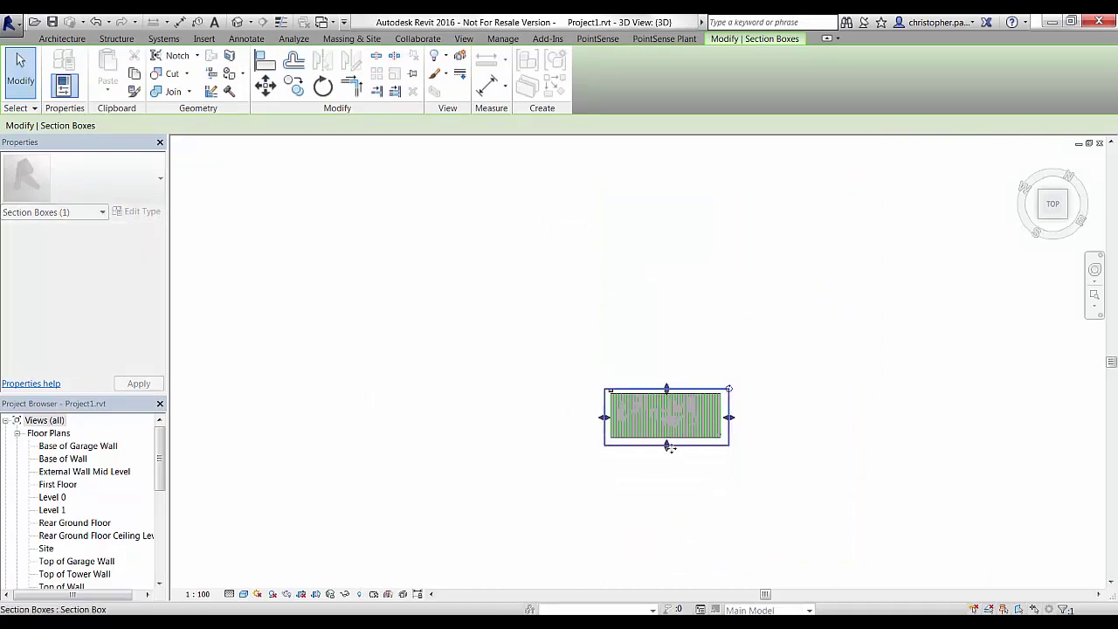
left_click(629, 492)
Show the point cloud within the section box around the floor slab in an angled 3D view
scroll(647, 430, "up", 4)
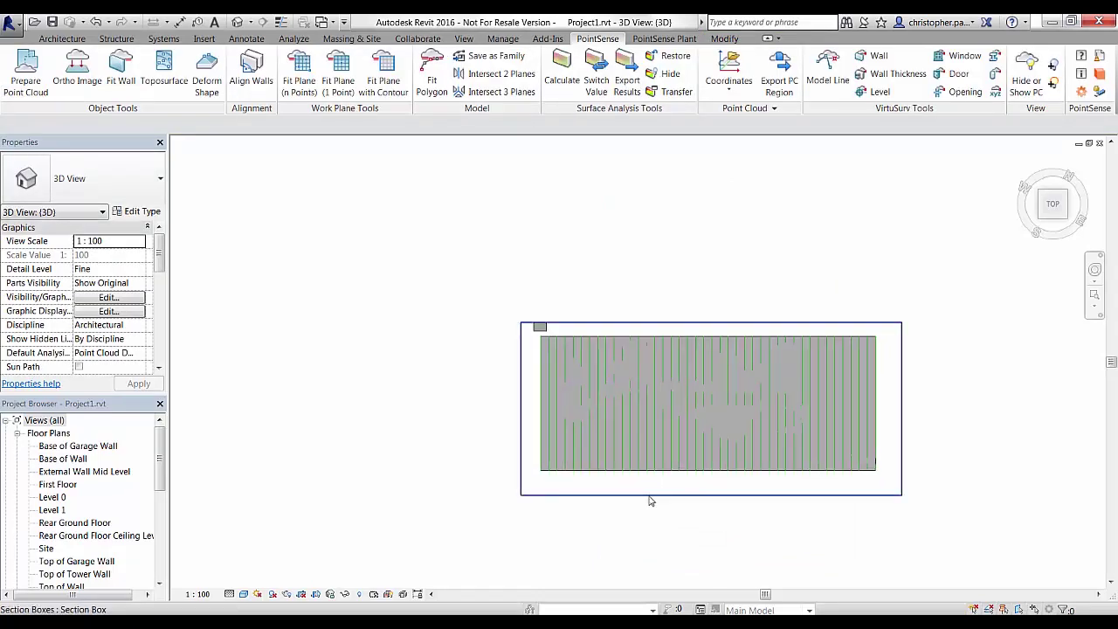
left_click(644, 471)
middle_click_drag(637, 519, 710, 399, "shift")
scroll(726, 423, "up", 3)
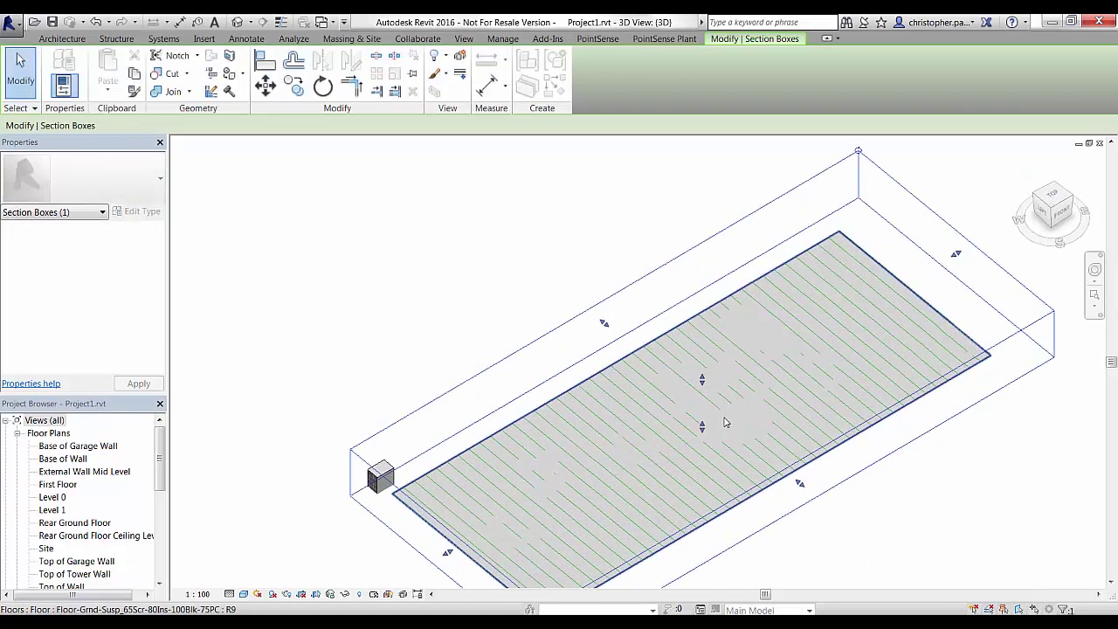
left_click(924, 174)
left_click(1026, 70)
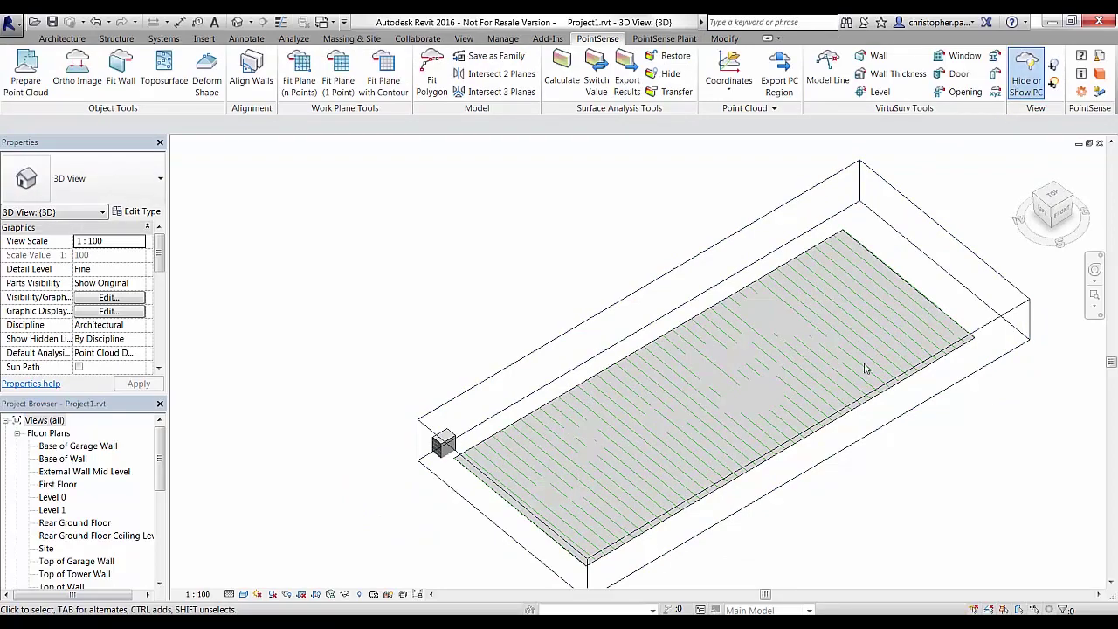
Try to pick a VirtuSurv construction point on the scanned floor of the building's end room, using the single-point mode
middle_click_drag(855, 482, 843, 530, "shift")
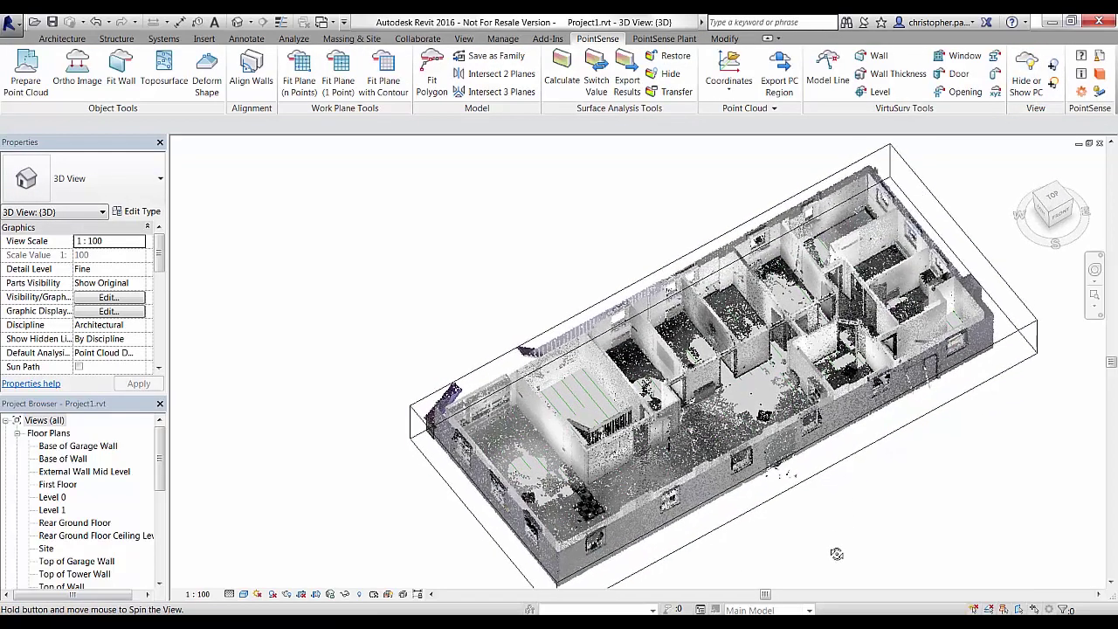
scroll(673, 524, "up", 4)
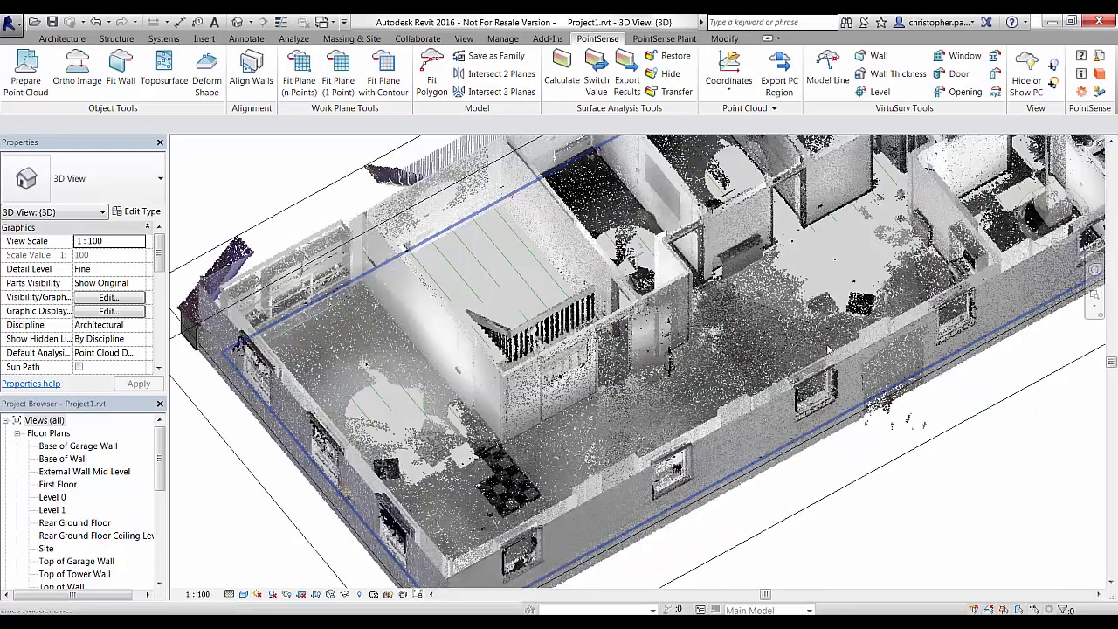
scroll(786, 314, "down", 2)
middle_click_drag(786, 314, 873, 271, "shift")
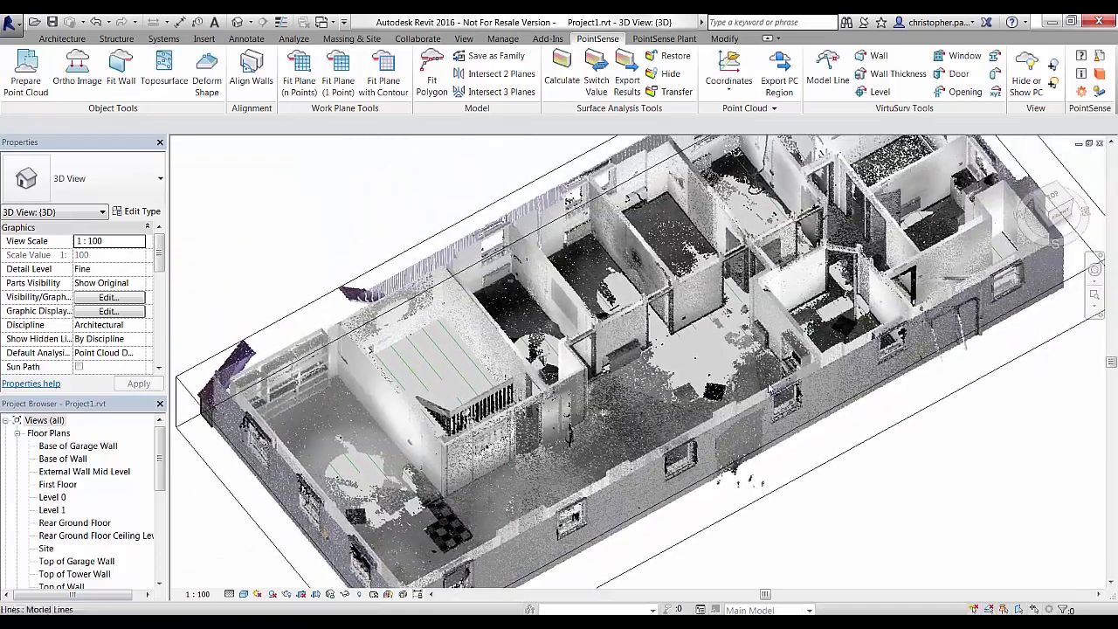
left_click(994, 92)
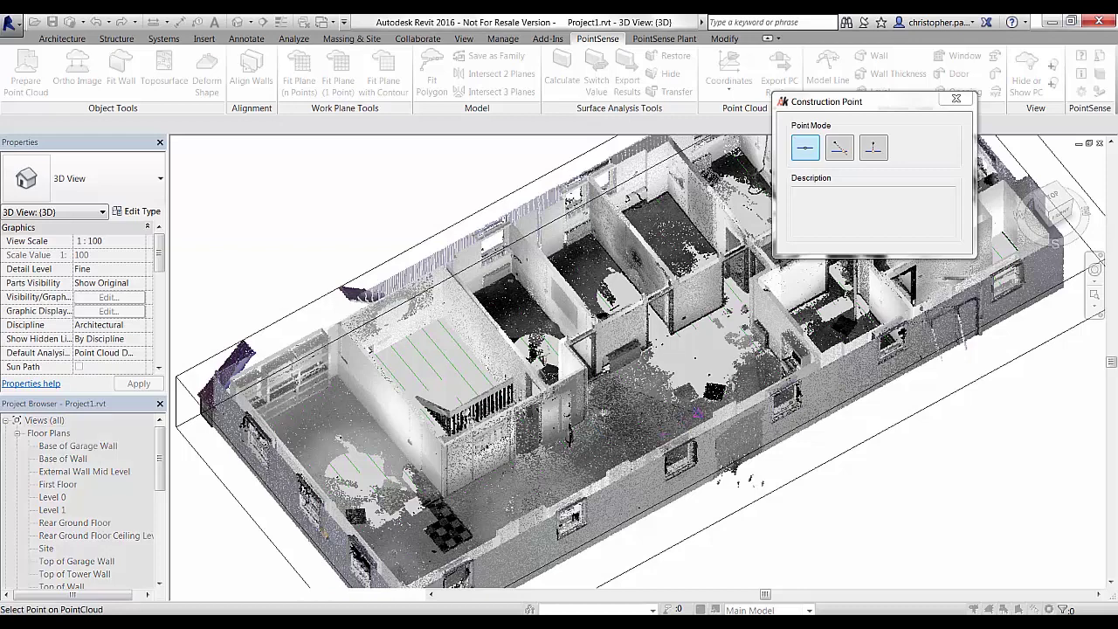
left_click(341, 423)
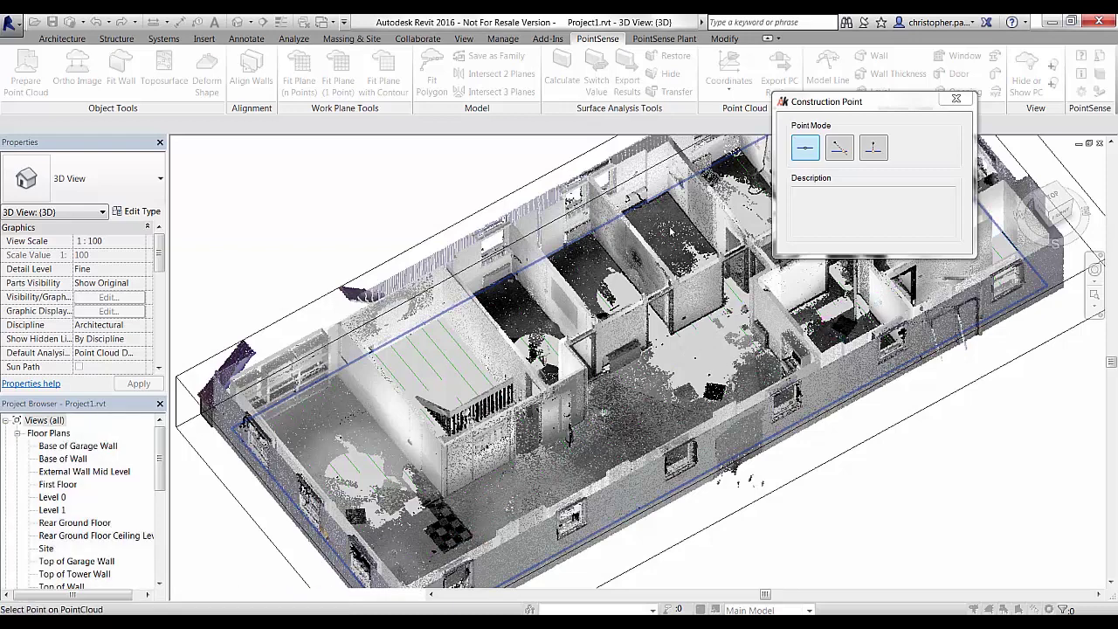
scroll(657, 280, "up", 2)
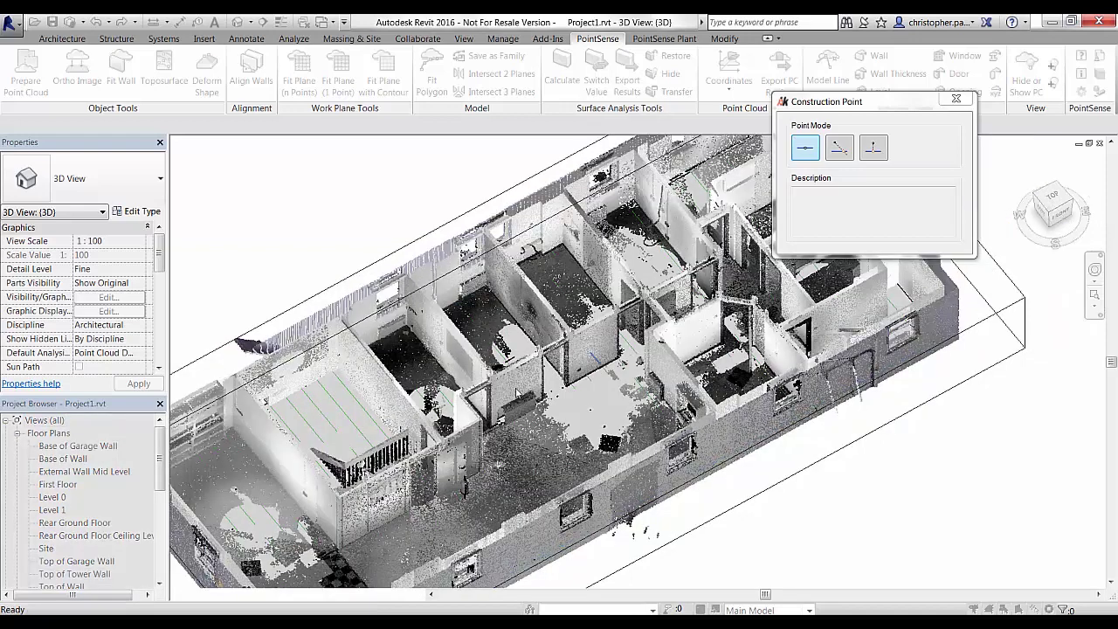
middle_click_drag(795, 144, 672, 186)
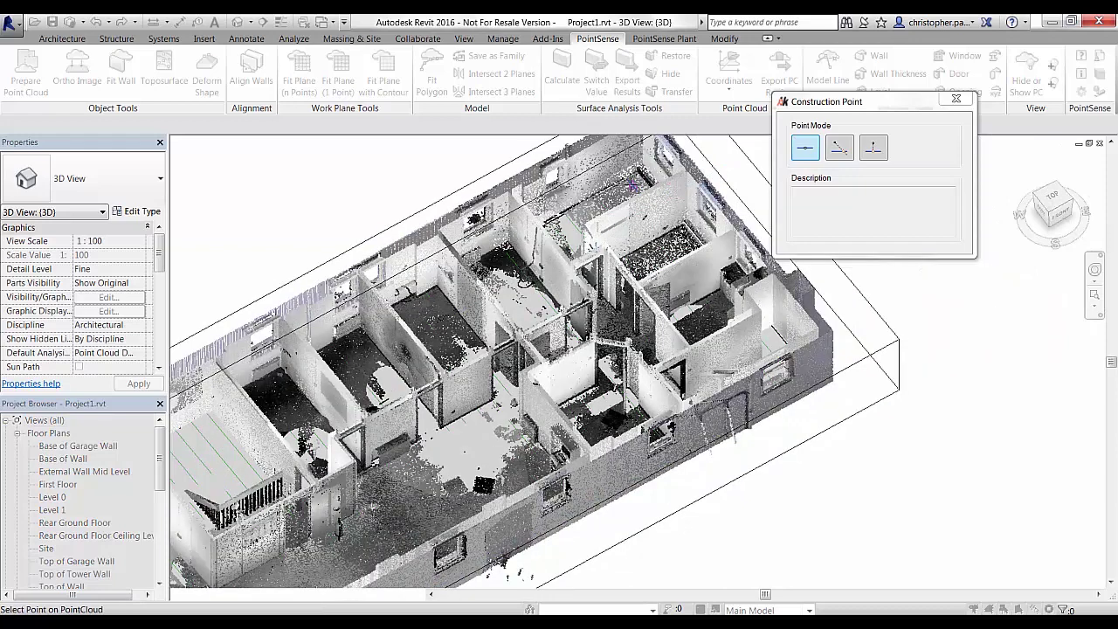
left_click(953, 102)
middle_click_drag(528, 336, 685, 295)
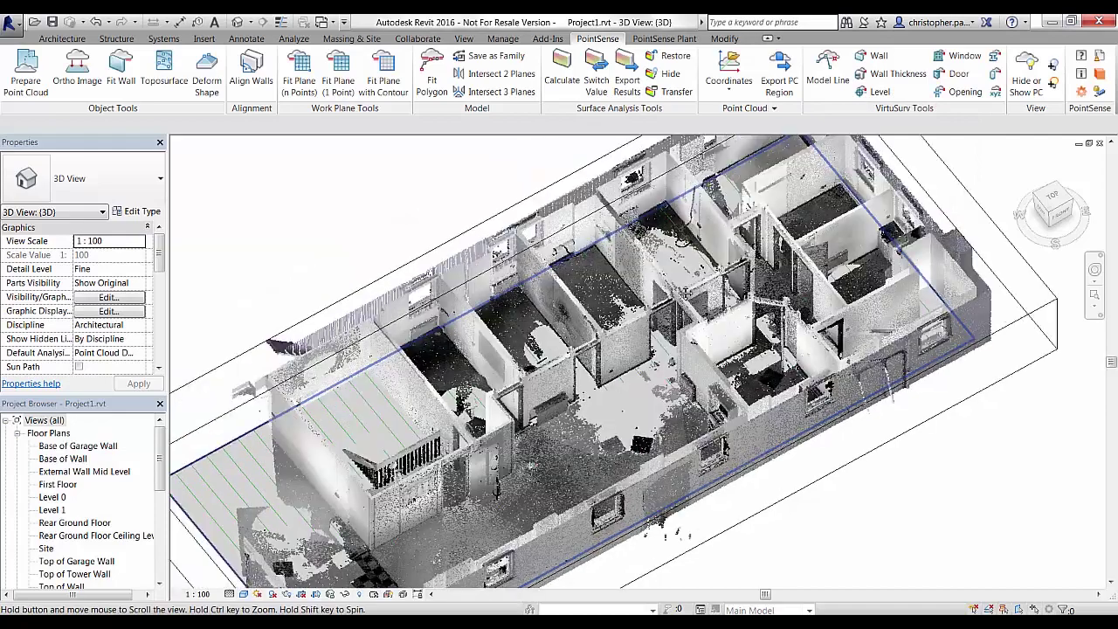
Hide the point cloud so that the floor slab, model lines and construction points remain in the 3D view
scroll(686, 293, "down", 3)
left_click(1027, 72)
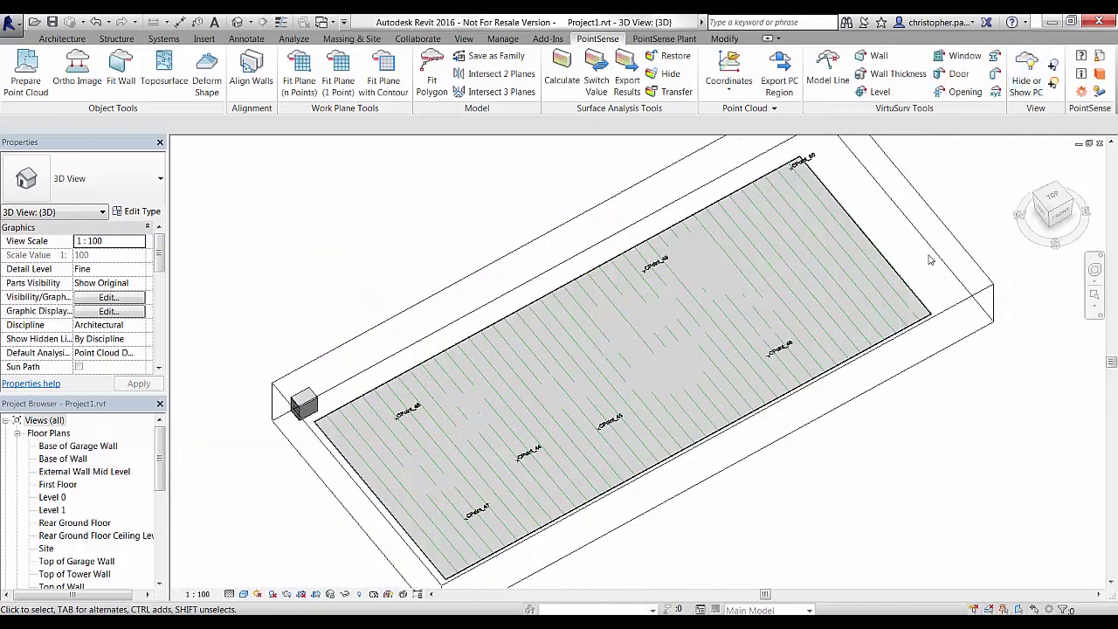
middle_click_drag(586, 357, 436, 246)
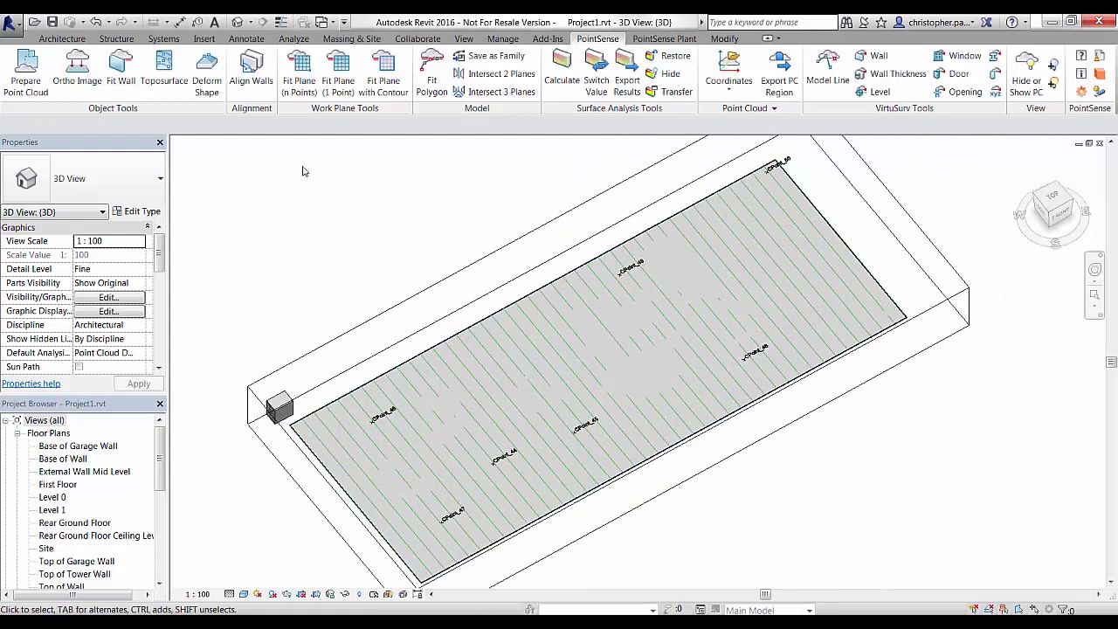
Deform the floor slab's shape to the seven VirtuSurv construction points lying on it, accepting the surface analysis warning
left_click(216, 95)
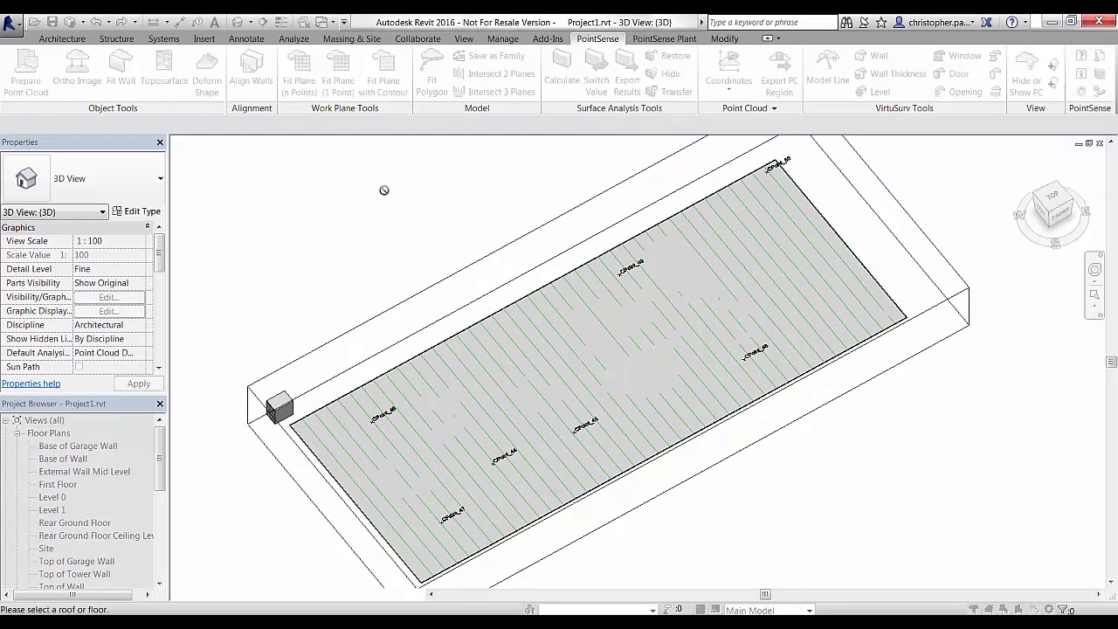
left_click(464, 332)
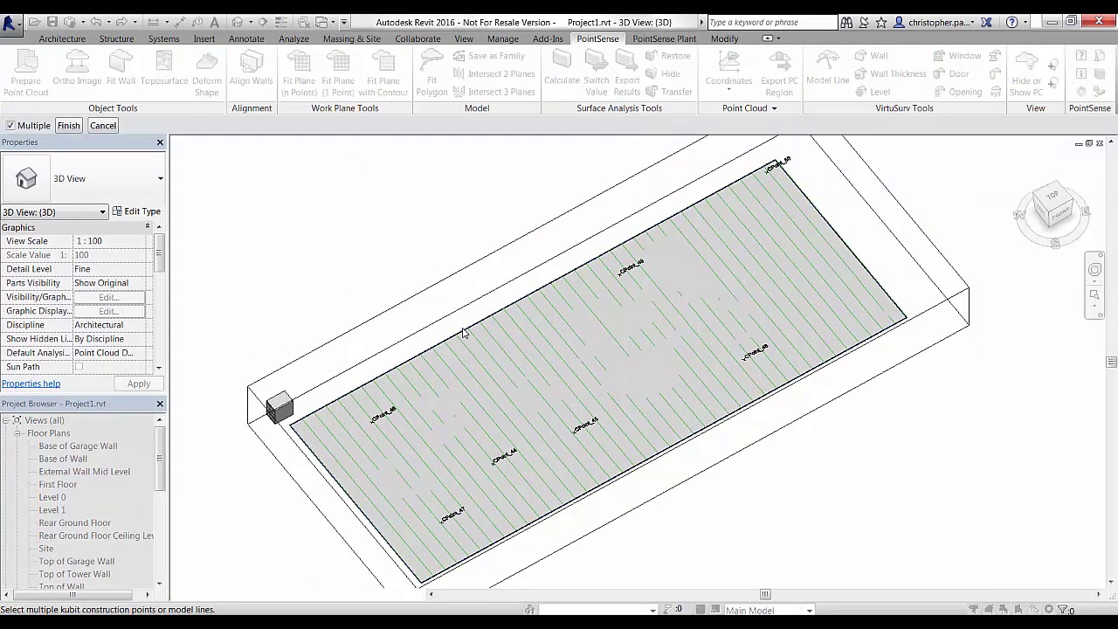
left_click(392, 416)
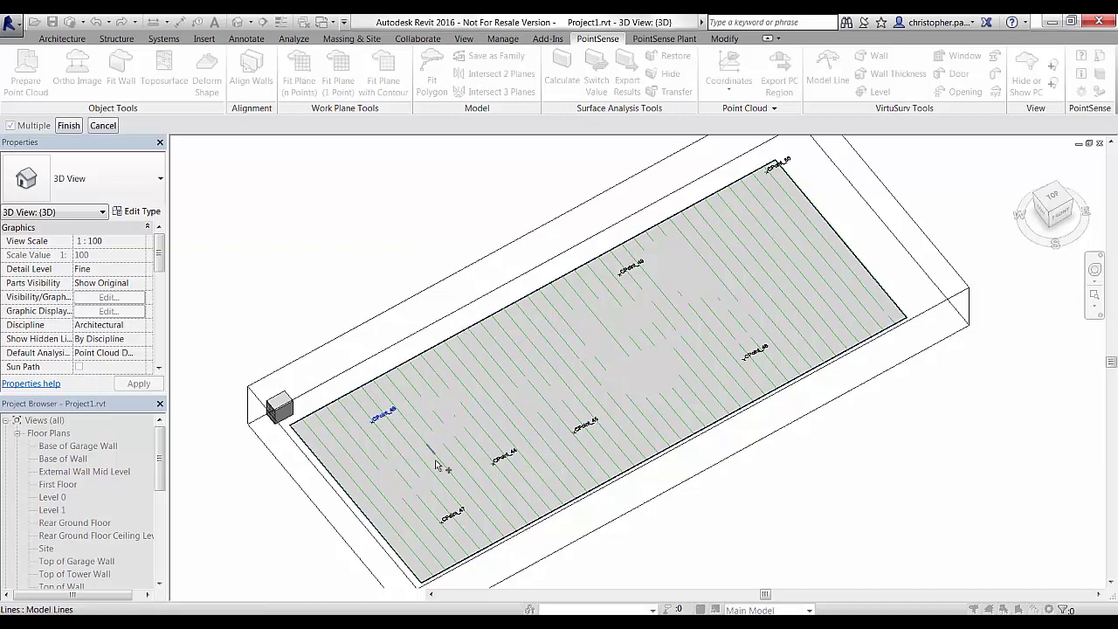
left_click(453, 521)
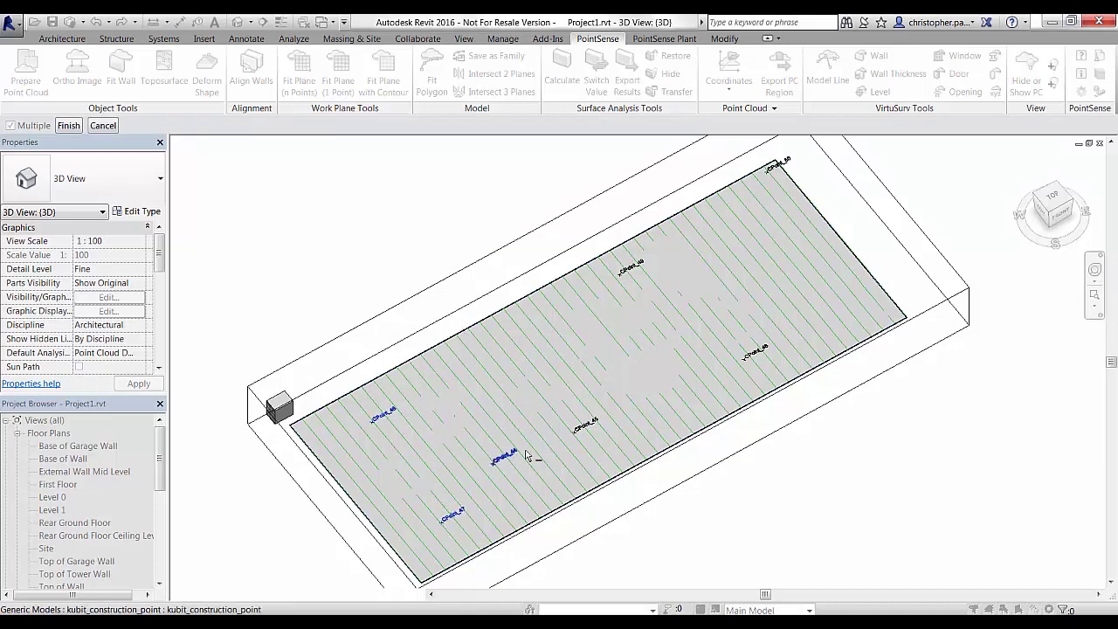
left_click(527, 455)
left_click(588, 426)
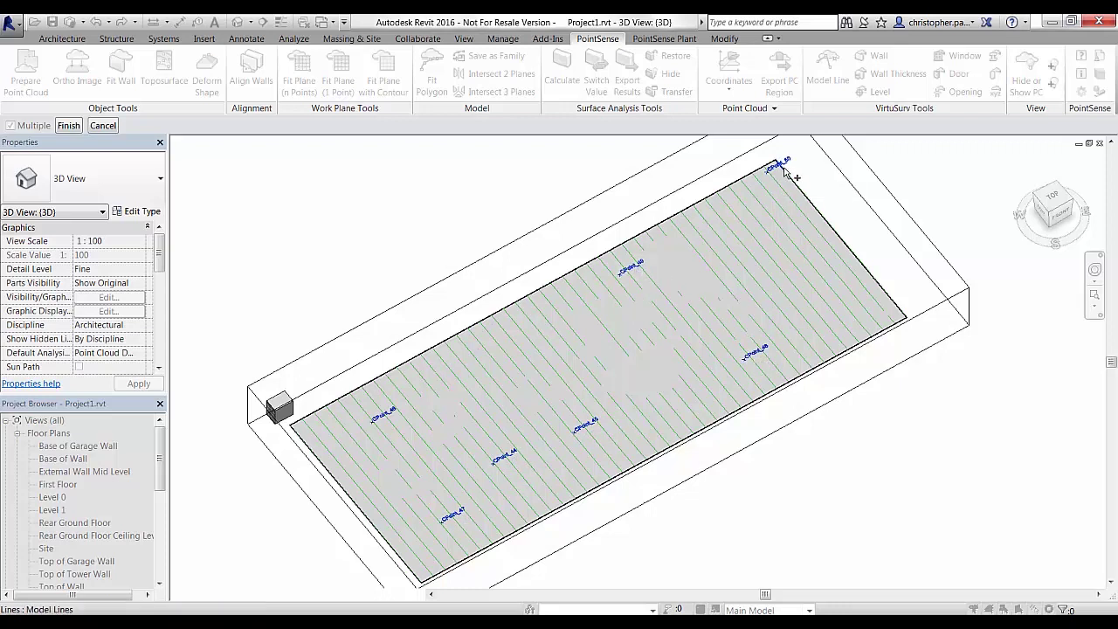
left_click(68, 126)
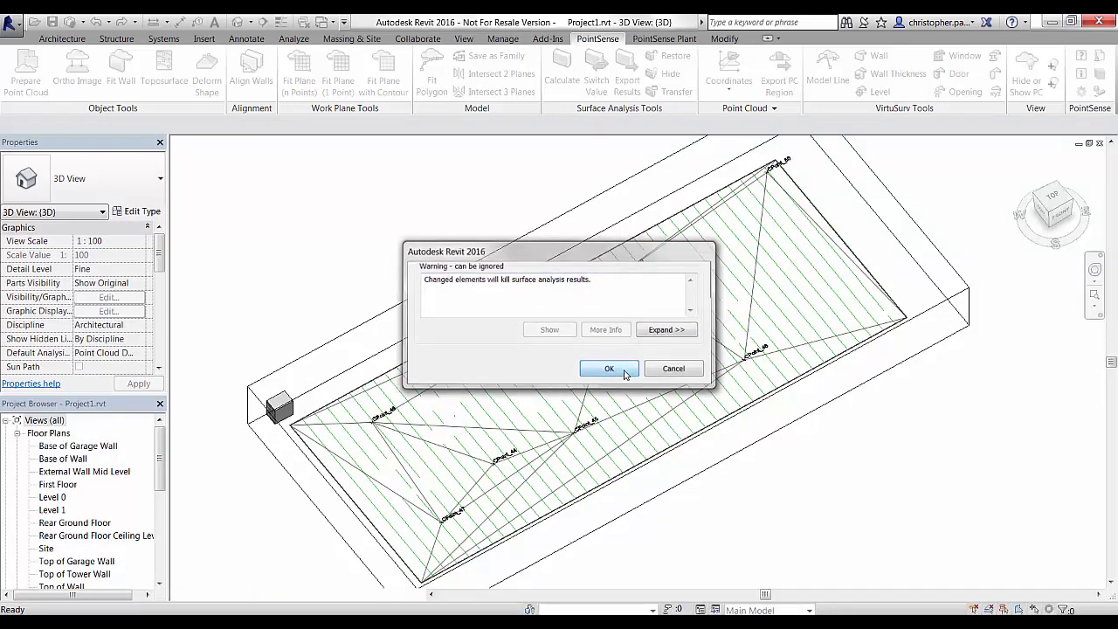
left_click(625, 375)
Examine the deformed floor slab from the side and at an angle
middle_click_drag(735, 510, 740, 424, "shift")
left_click(739, 425)
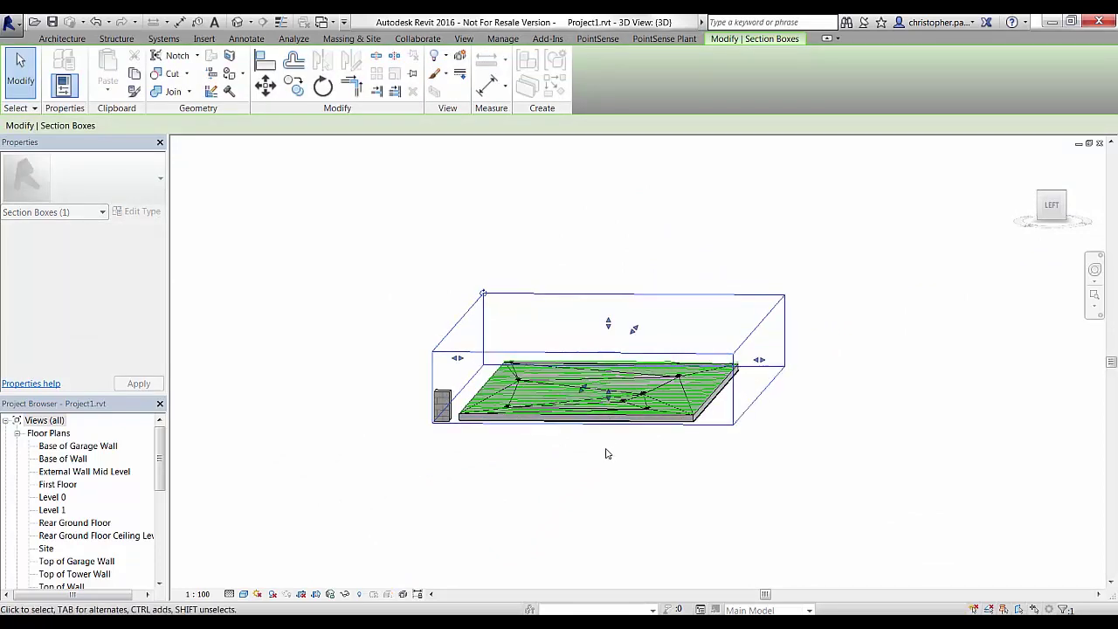
scroll(606, 451, "up", 3)
middle_click_drag(606, 452, 731, 527, "shift")
scroll(646, 516, "down", 3)
scroll(780, 516, "down", 2)
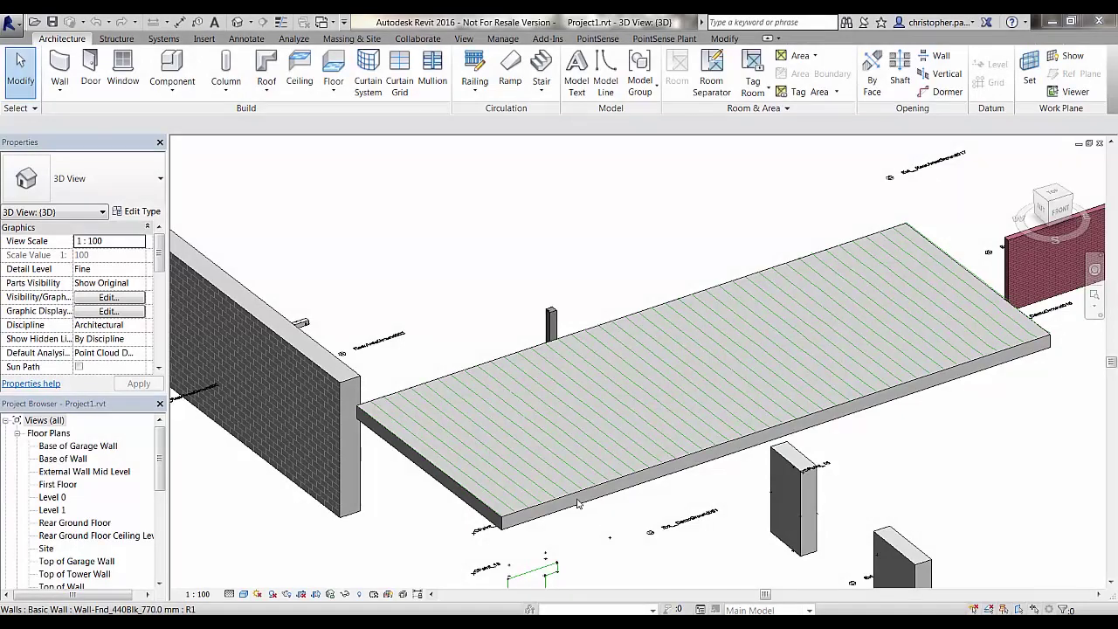
Display the point cloud deviation colour map on the floor slab and examine it from above and at an angle
left_click(578, 504)
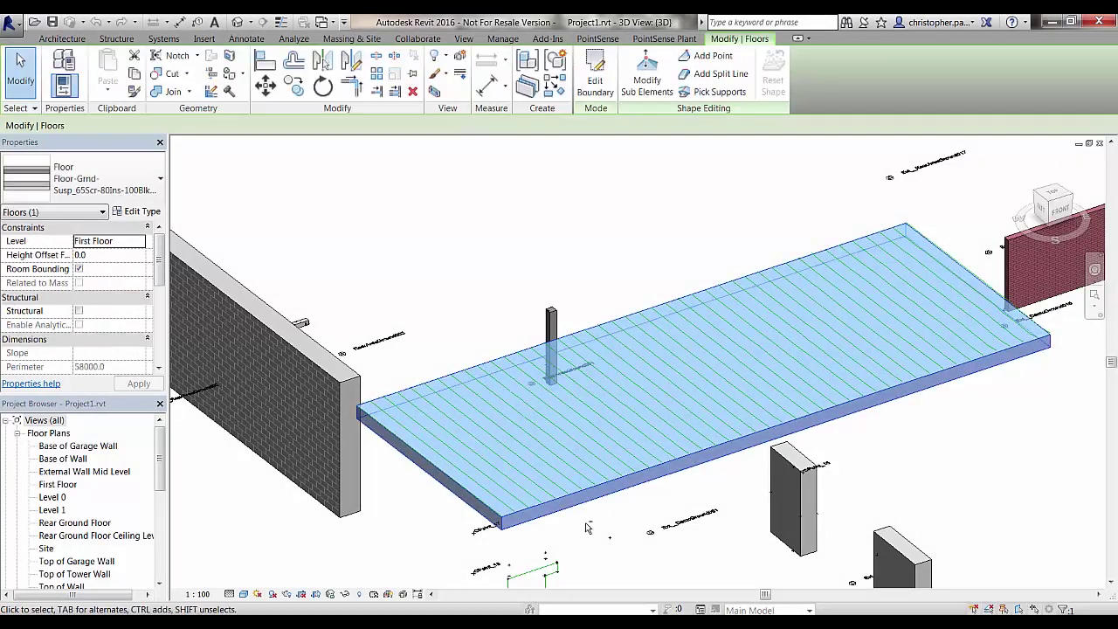
middle_click_drag(587, 526, 610, 533, "shift")
left_click(686, 504)
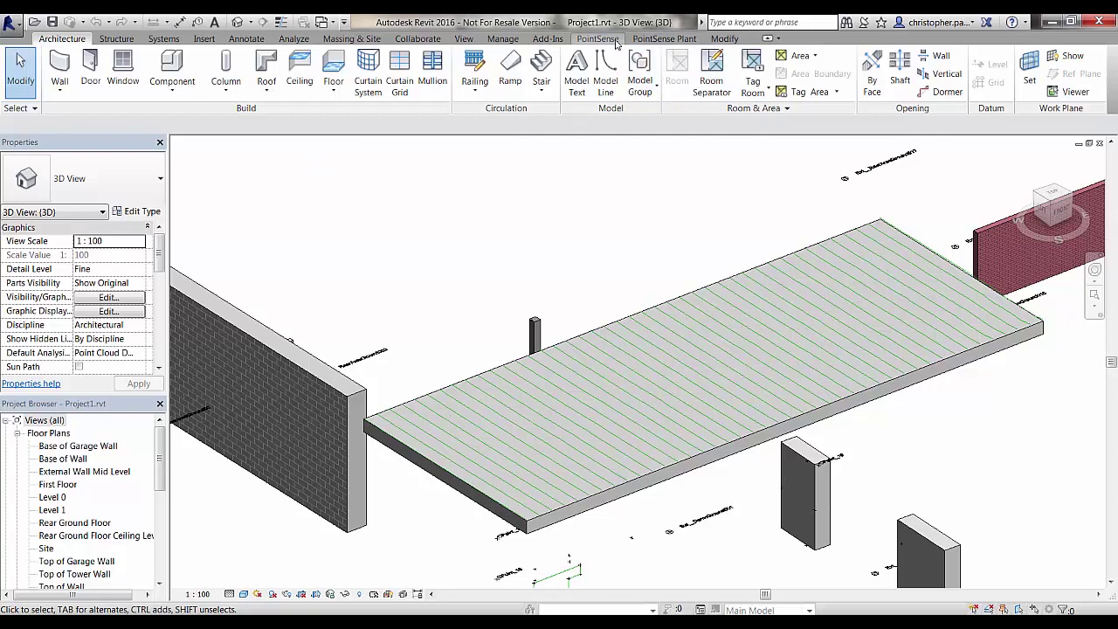
left_click(597, 38)
left_click(671, 90)
left_click(714, 287)
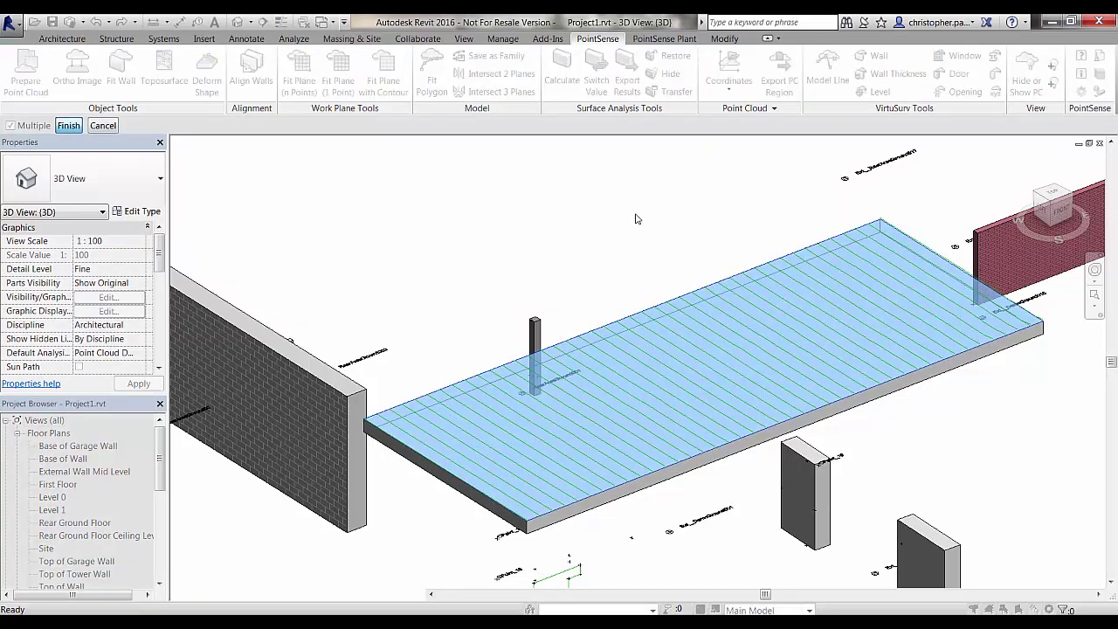
middle_click_drag(720, 234, 690, 380, "shift")
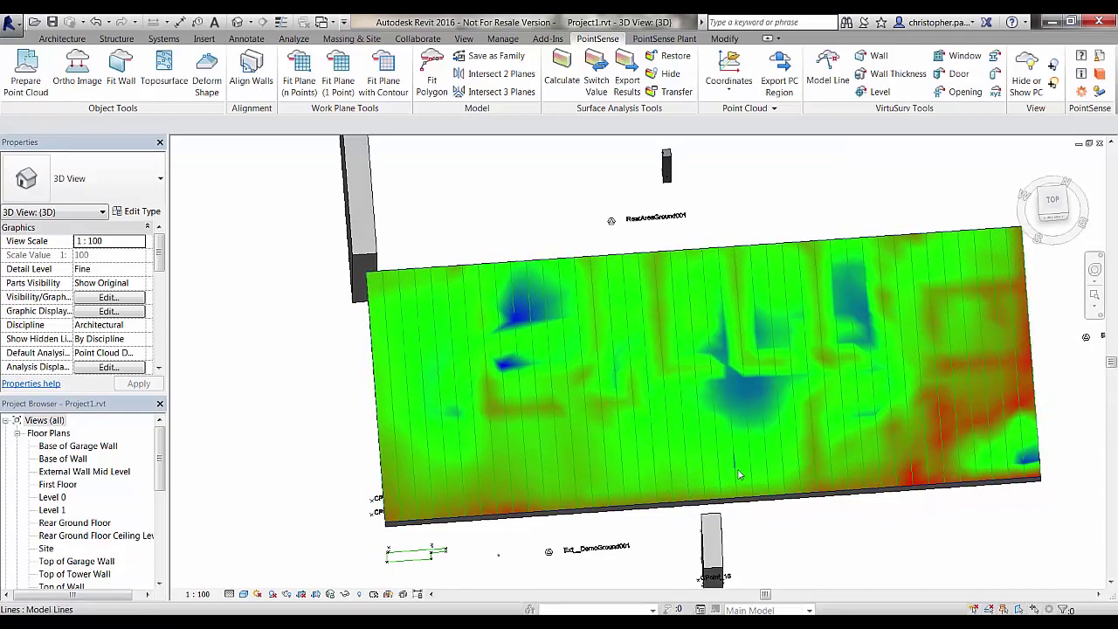
middle_click_drag(1023, 409, 957, 228, "shift")
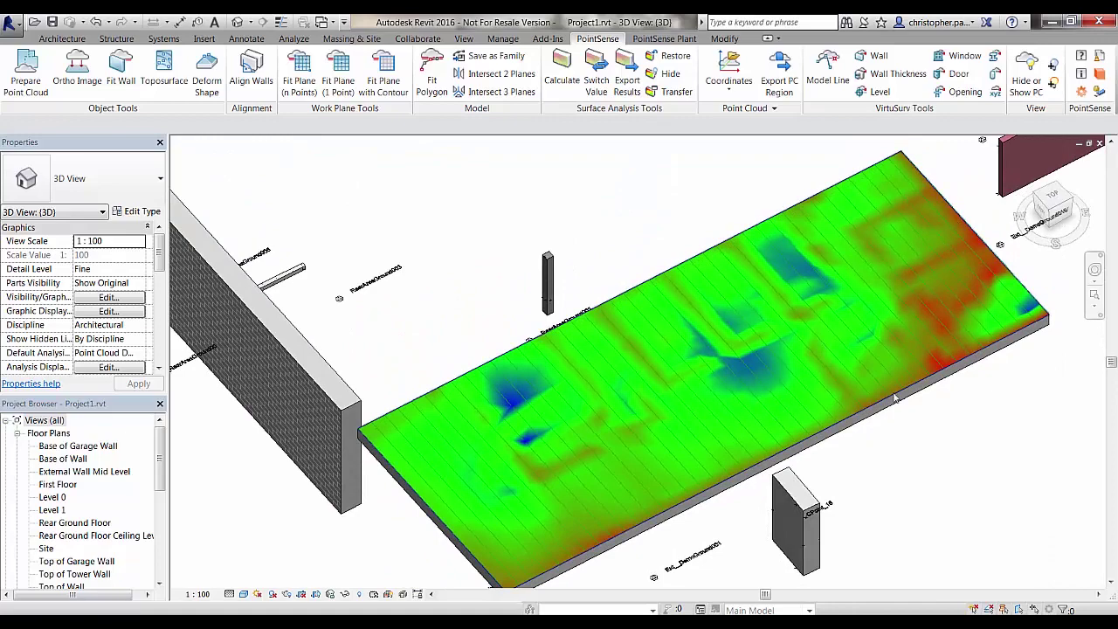
middle_click_drag(931, 271, 887, 404, "shift")
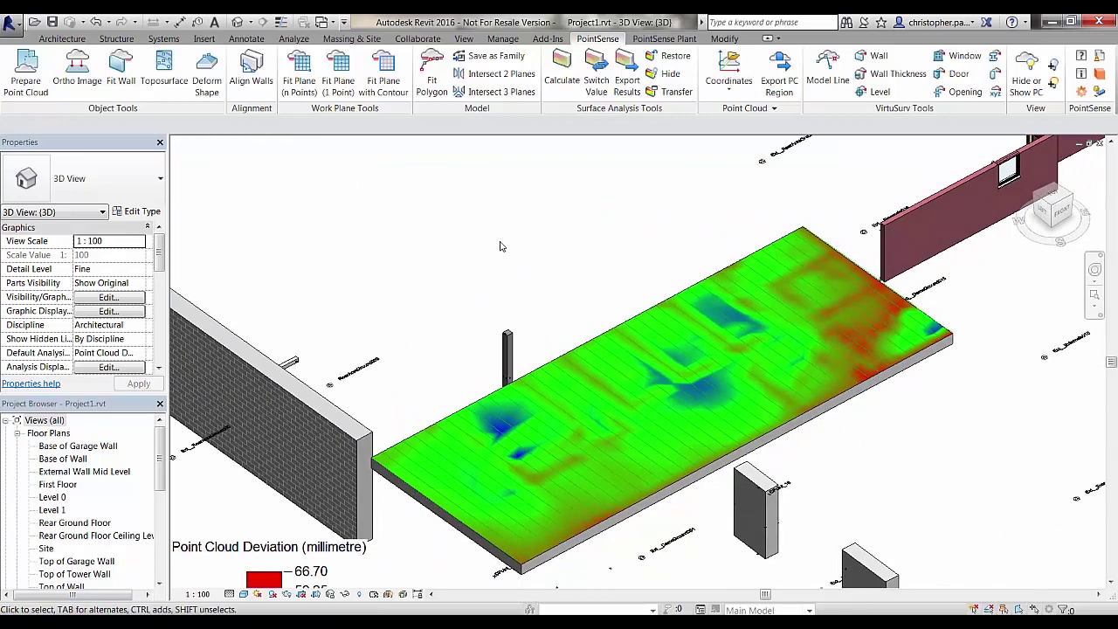
Deform the floor slab's shape using all the parallel model lines across it, selected together from the top view
left_click(210, 88)
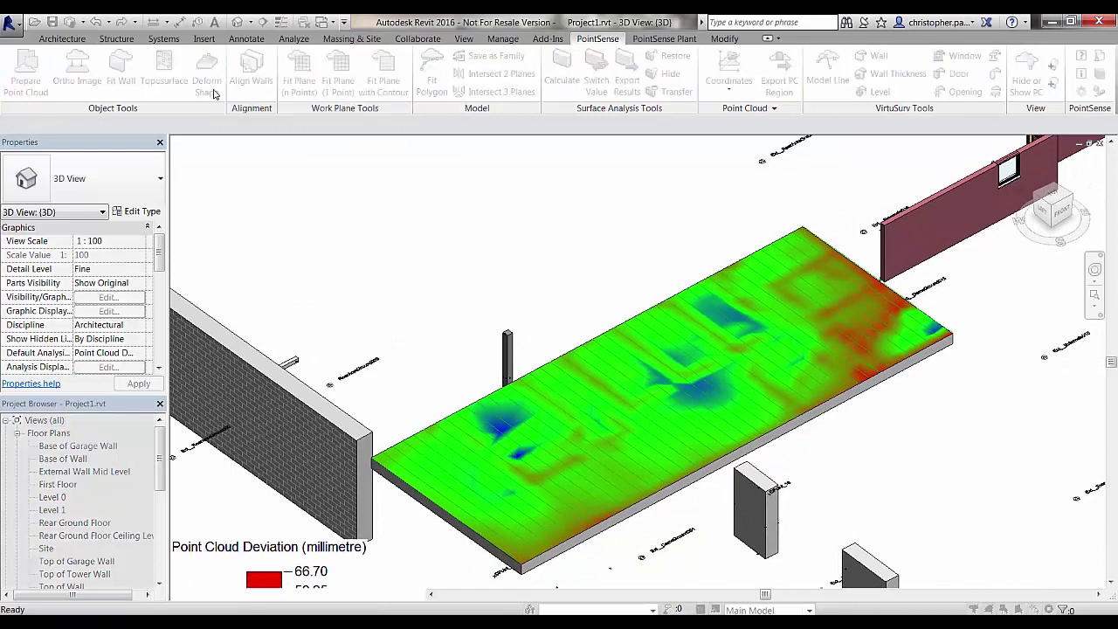
left_click(636, 346)
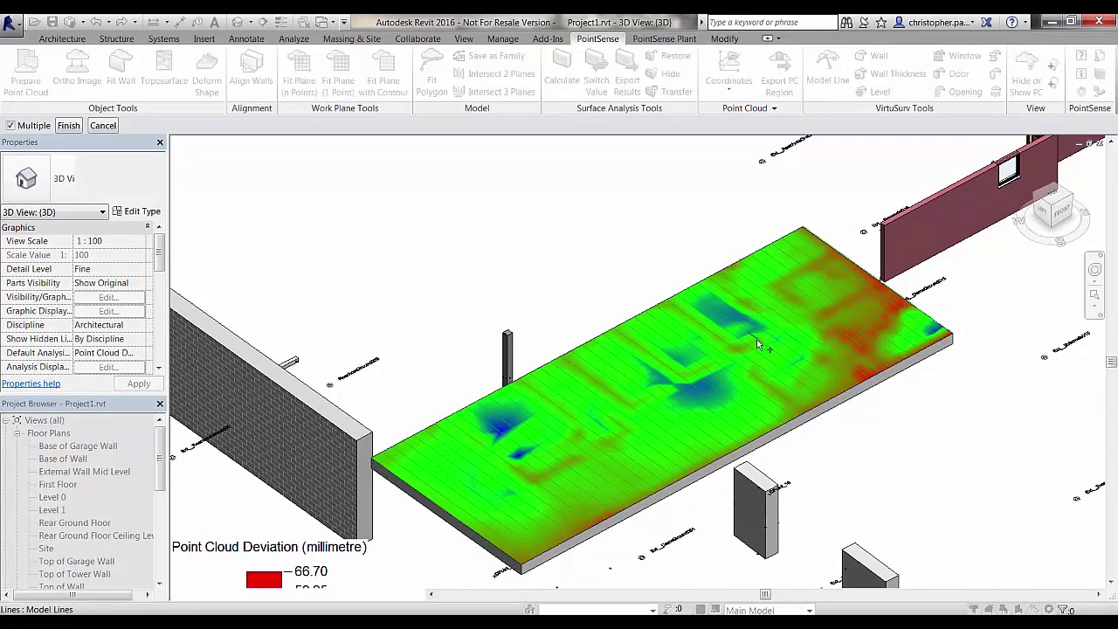
left_click(1055, 197)
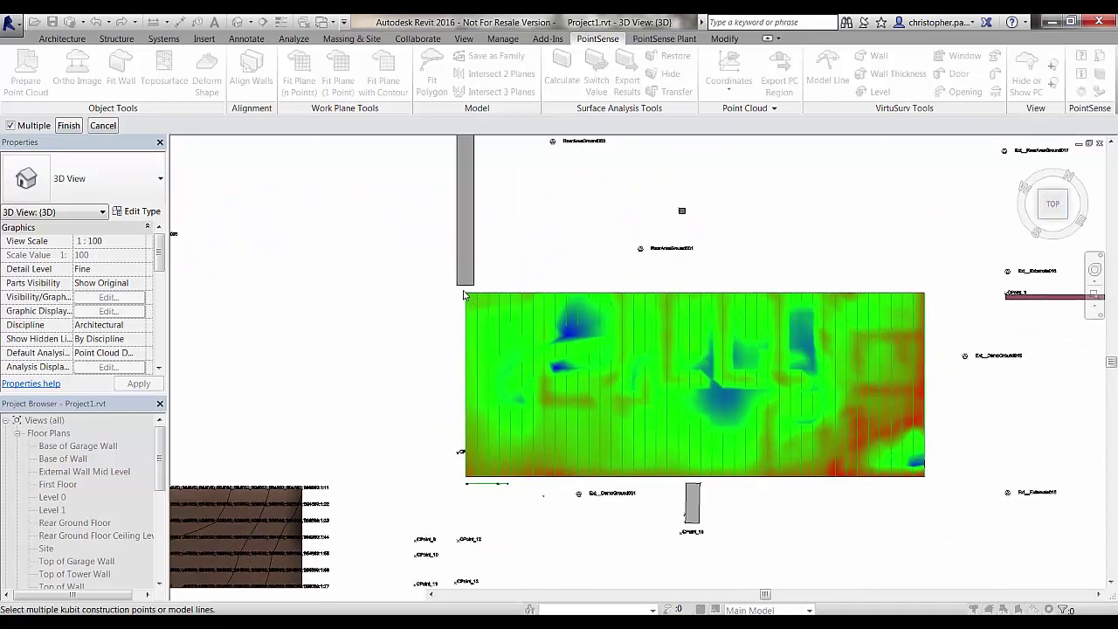
left_click_drag(468, 302, 931, 484)
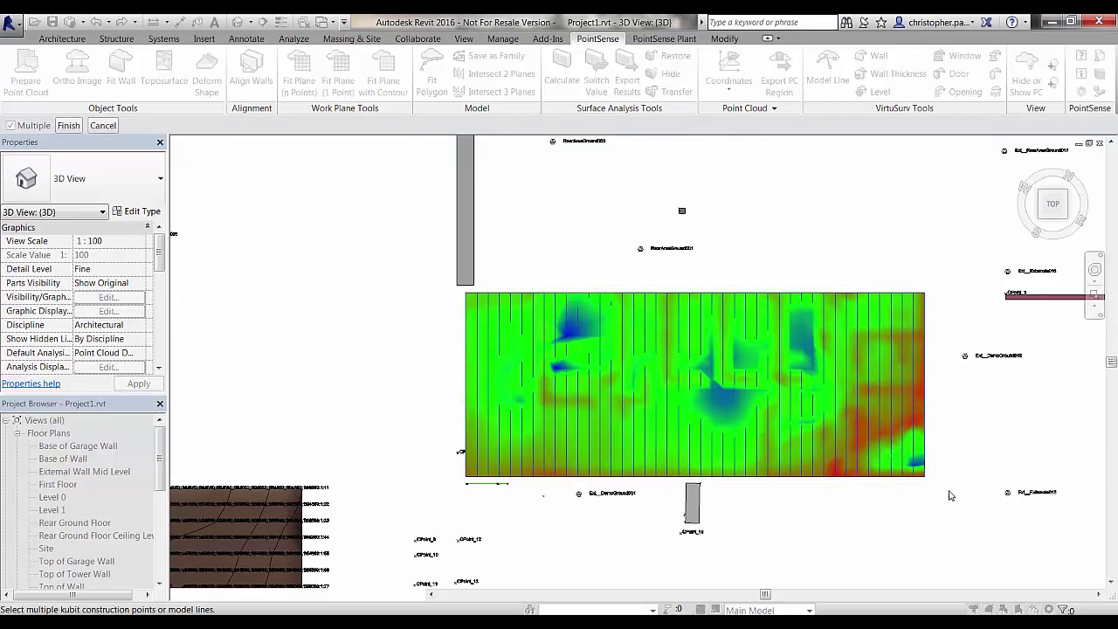
left_click(68, 126)
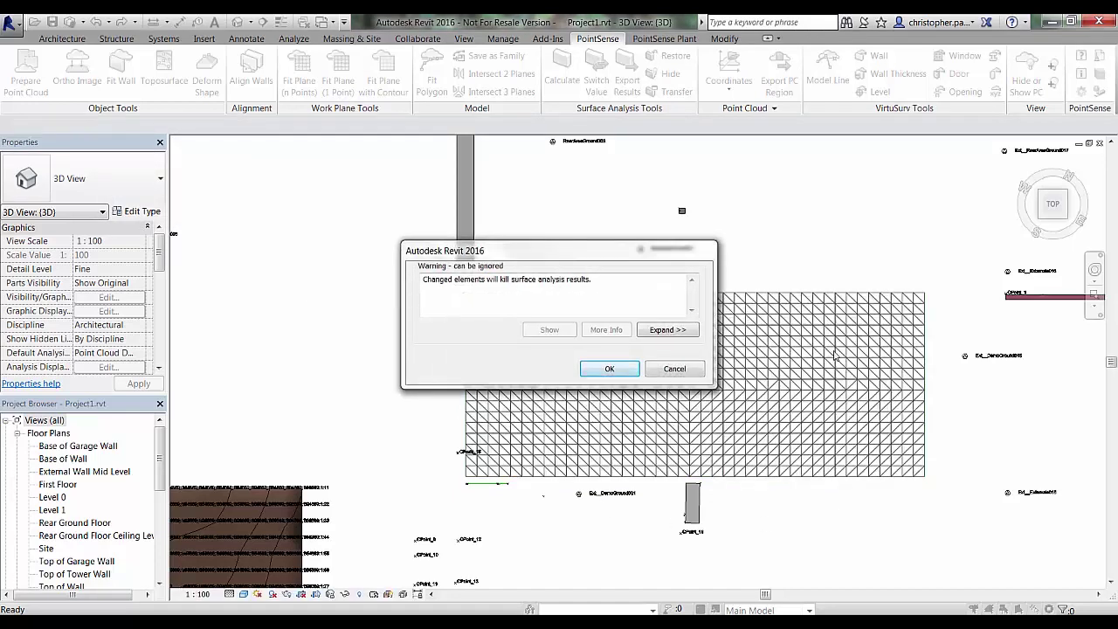
left_click(608, 369)
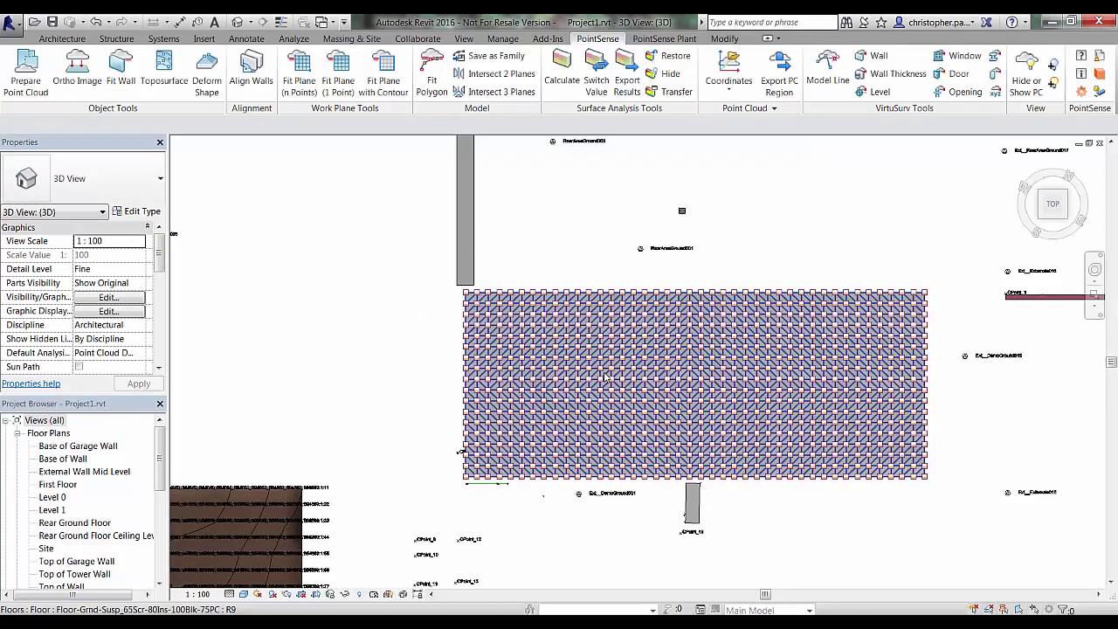
Inspect the triangulated floor slab in an angled 3D view and undo its deformation
middle_click_drag(595, 463, 673, 415, "shift")
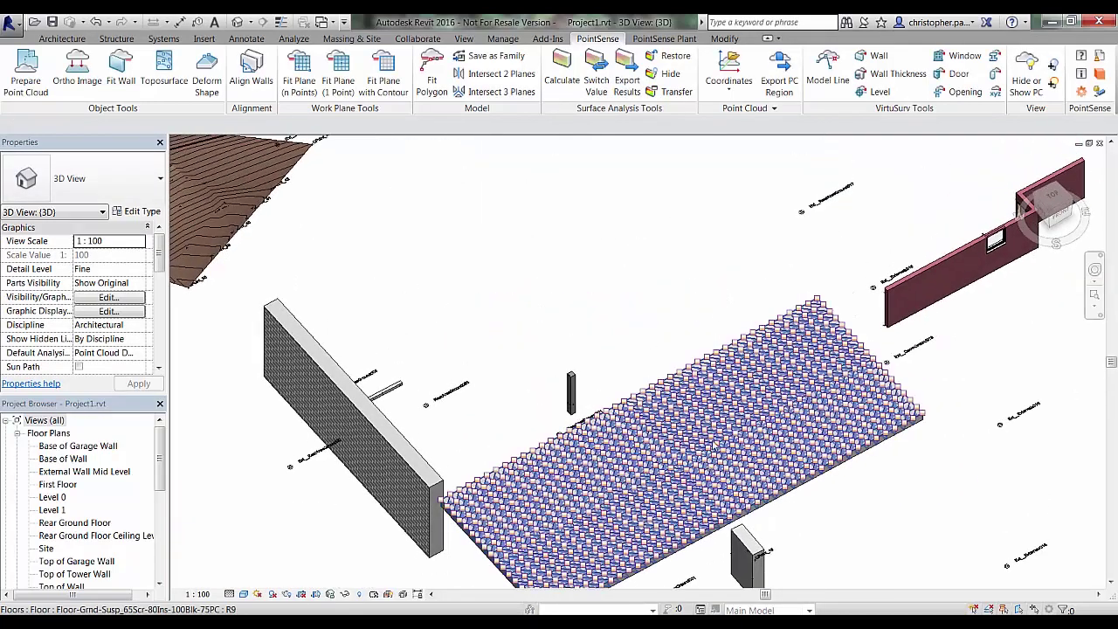
scroll(694, 449, "up", 5)
middle_click_drag(949, 488, 905, 401, "shift")
left_click(886, 341)
left_click(924, 412)
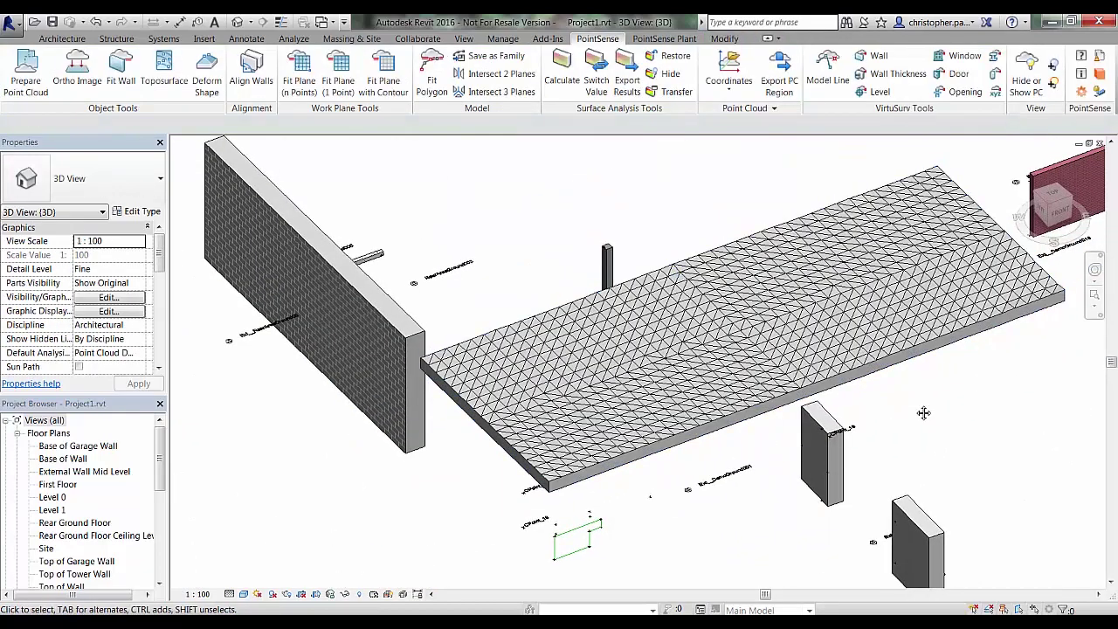
left_click(109, 22)
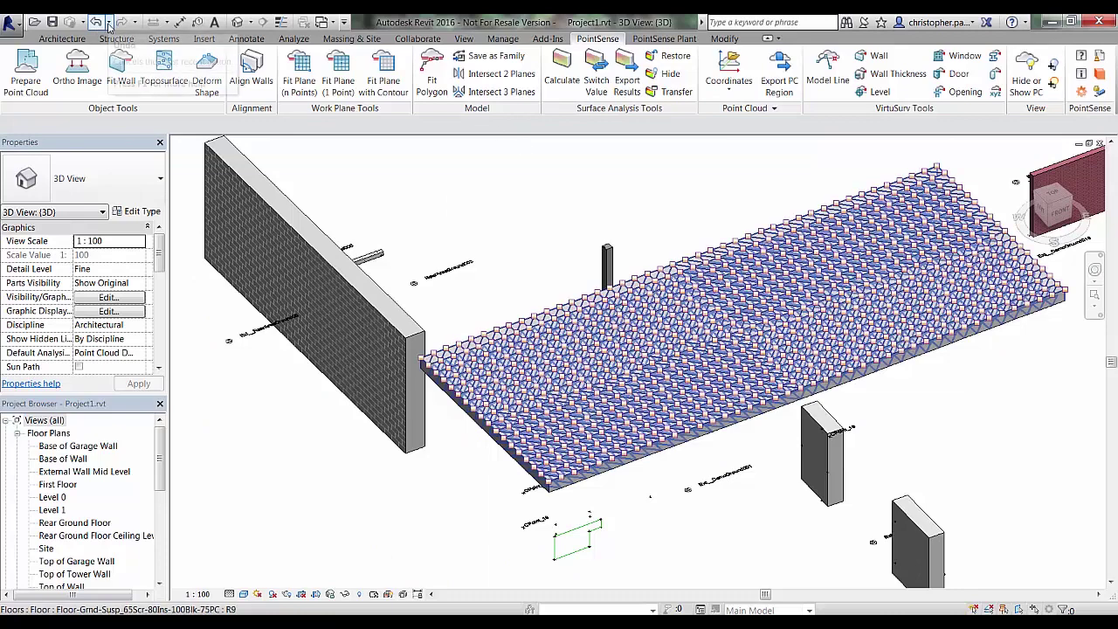
left_click(115, 60)
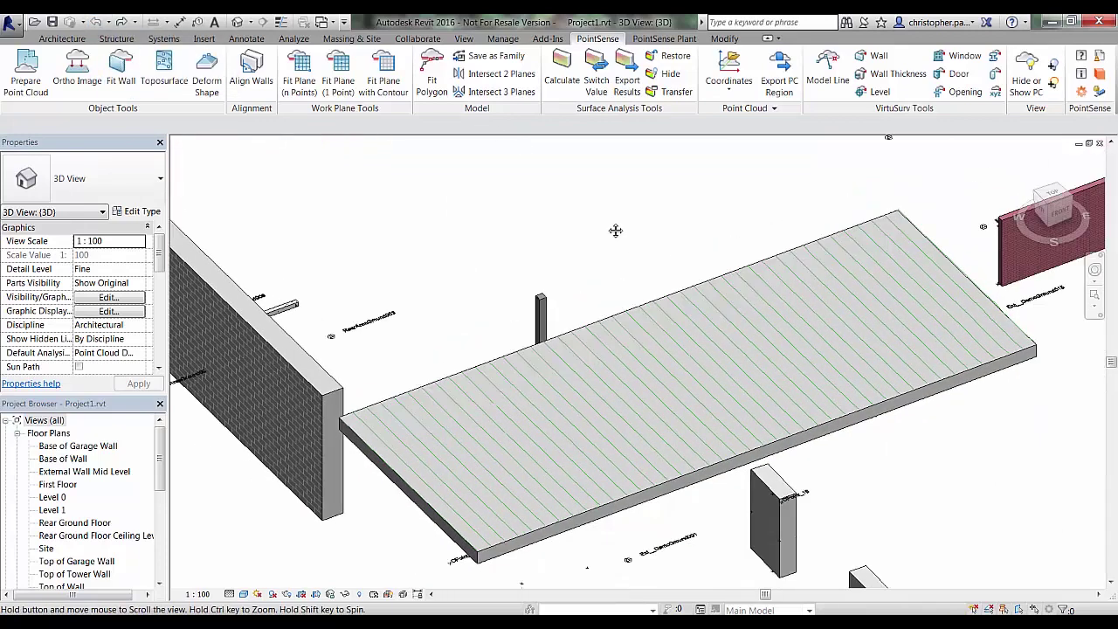
Hide the floor slab element in the top-oriented 3D view, leaving its model lines displayed
left_click(1053, 197)
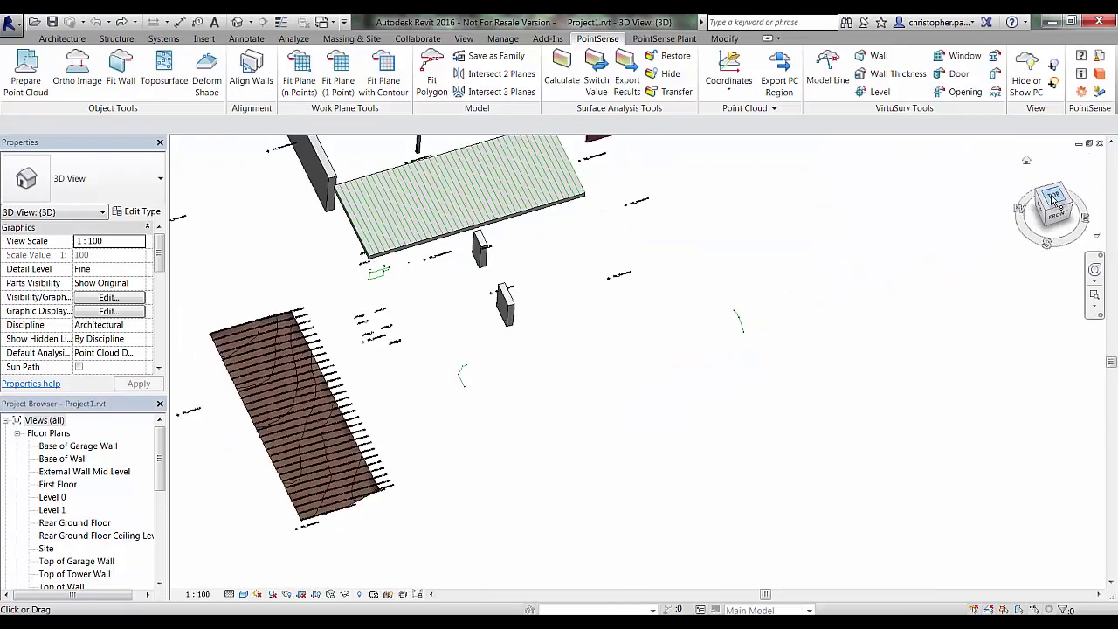
scroll(660, 445, "up", 3)
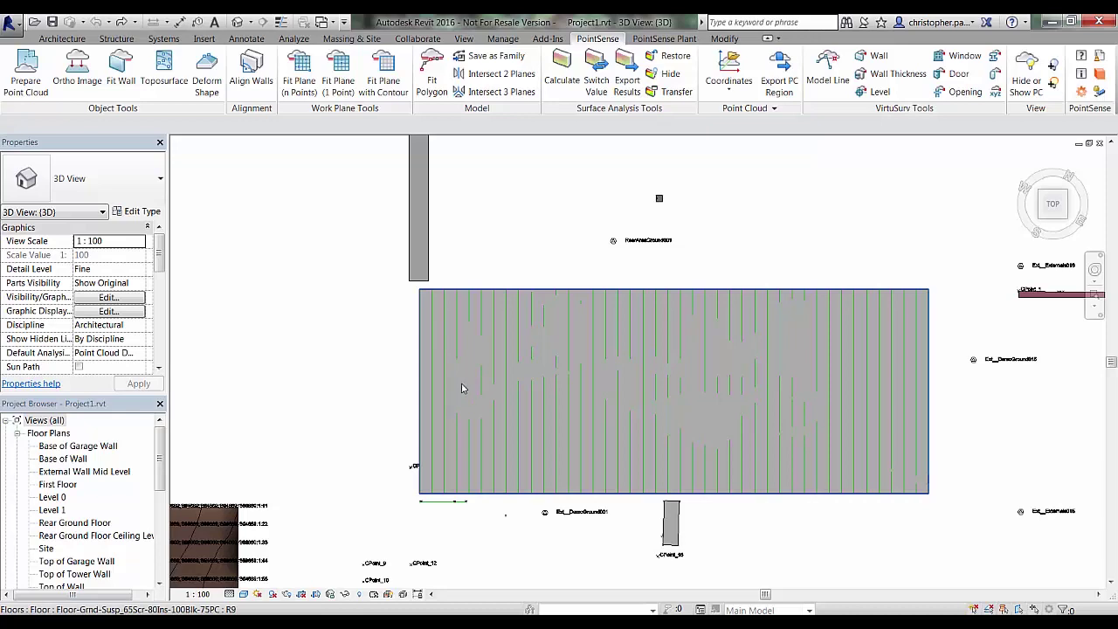
left_click(462, 387)
right_click(462, 386)
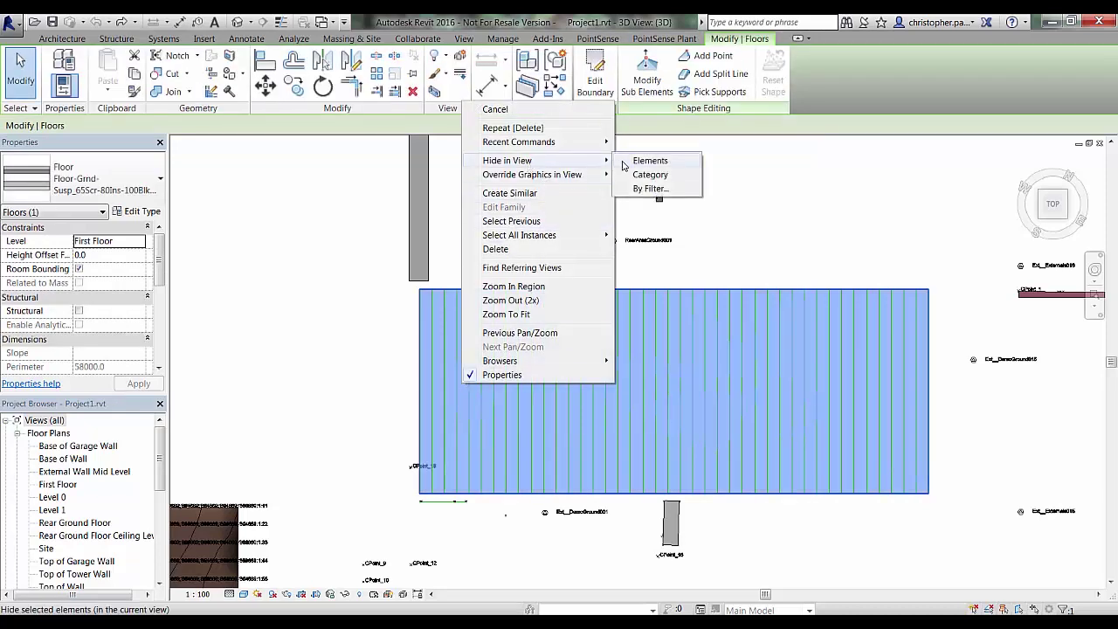
left_click(629, 162)
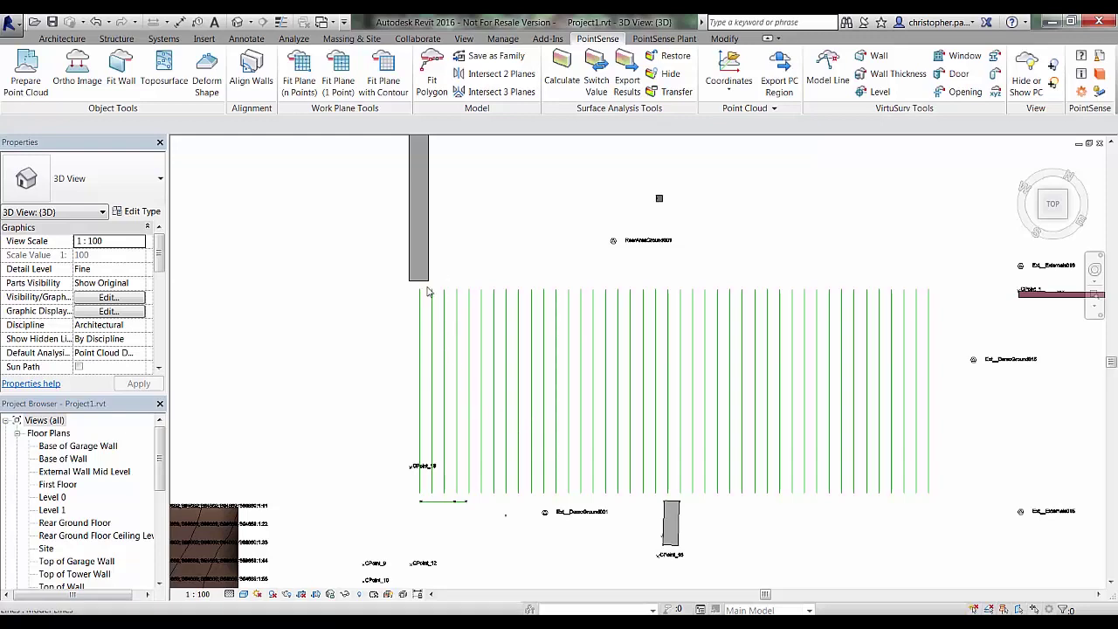
Delete most of the parallel green model lines, keeping five spread along the floor's length
left_click_drag(414, 291, 734, 499)
key("Delete")
key("Delete")
key("Delete")
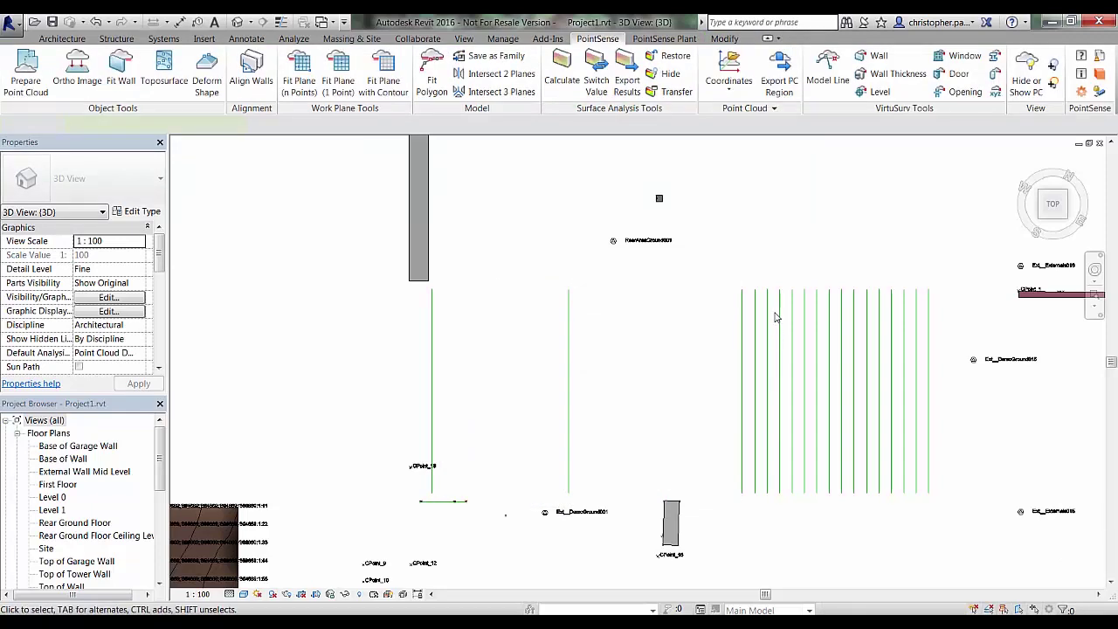
left_click_drag(751, 284, 852, 512)
key("Delete")
left_click_drag(861, 278, 924, 509)
key("Delete")
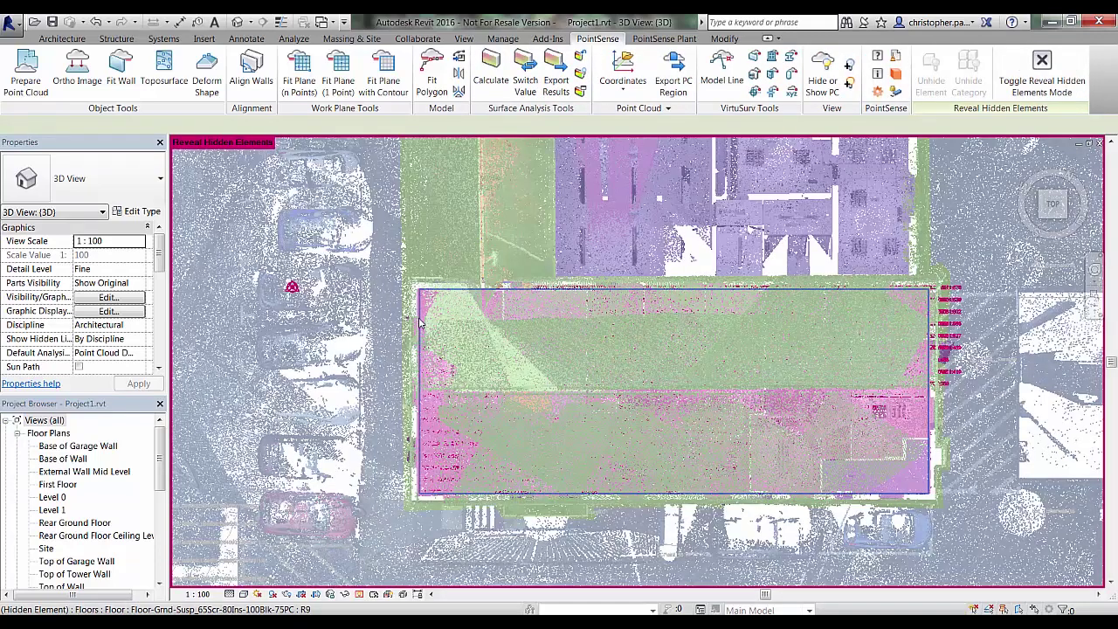
Unhide the floor slab element in the view and leave the Reveal Hidden Elements mode
left_click(420, 323)
right_click(420, 323)
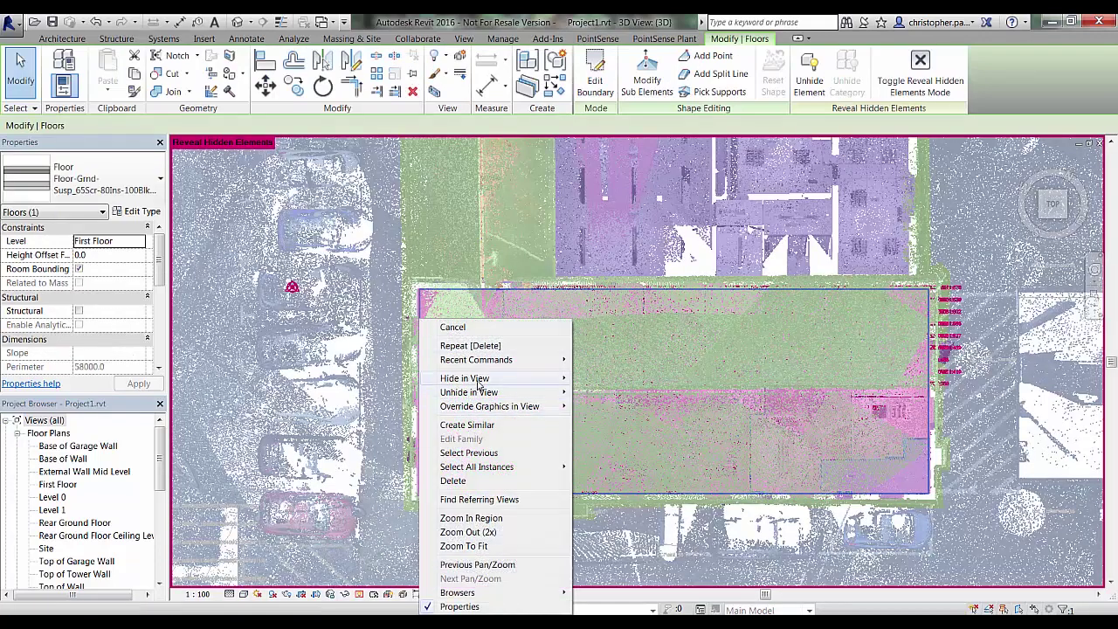
mouse_move(489, 392)
left_click(607, 392)
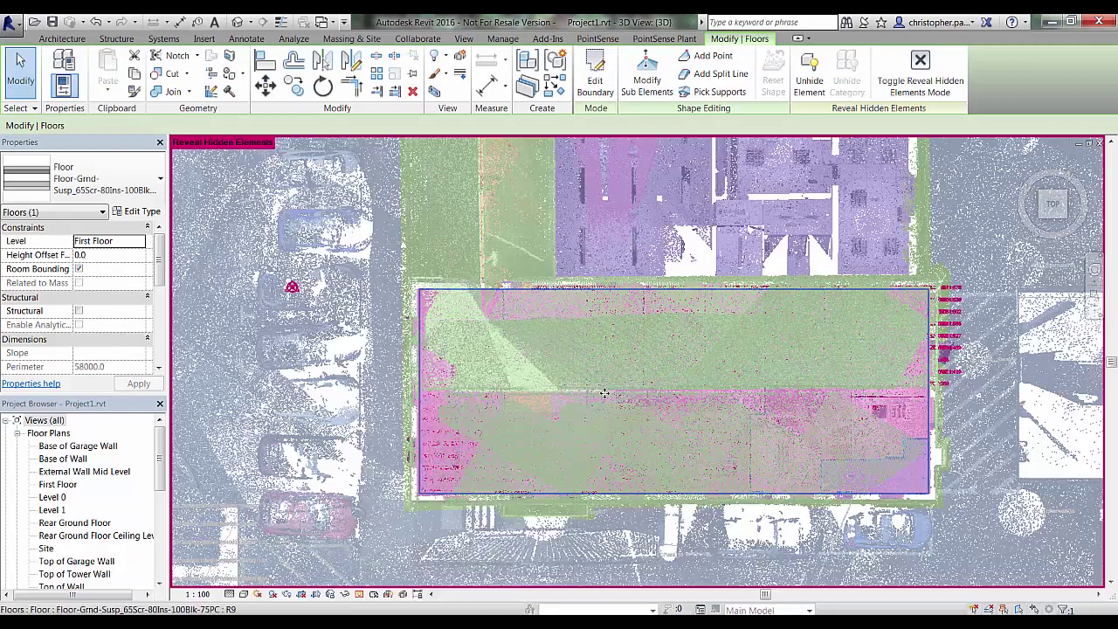
left_click(396, 593)
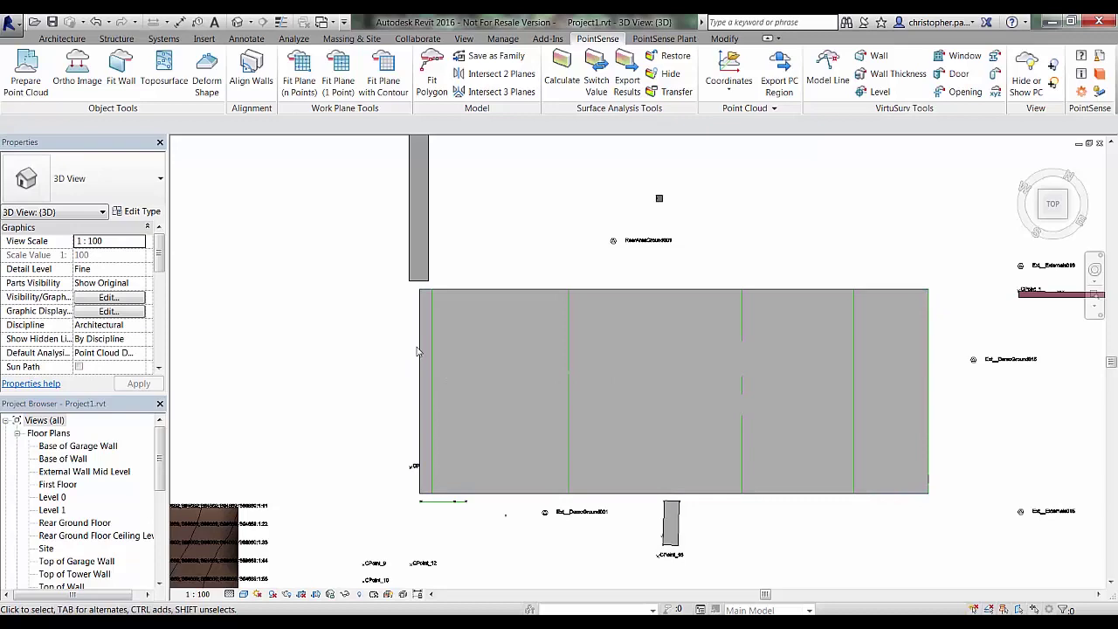
Deform the floor slab with the Deform Shape tool, using the remaining model lines across it as the source points
middle_click_drag(338, 337, 314, 192, "shift")
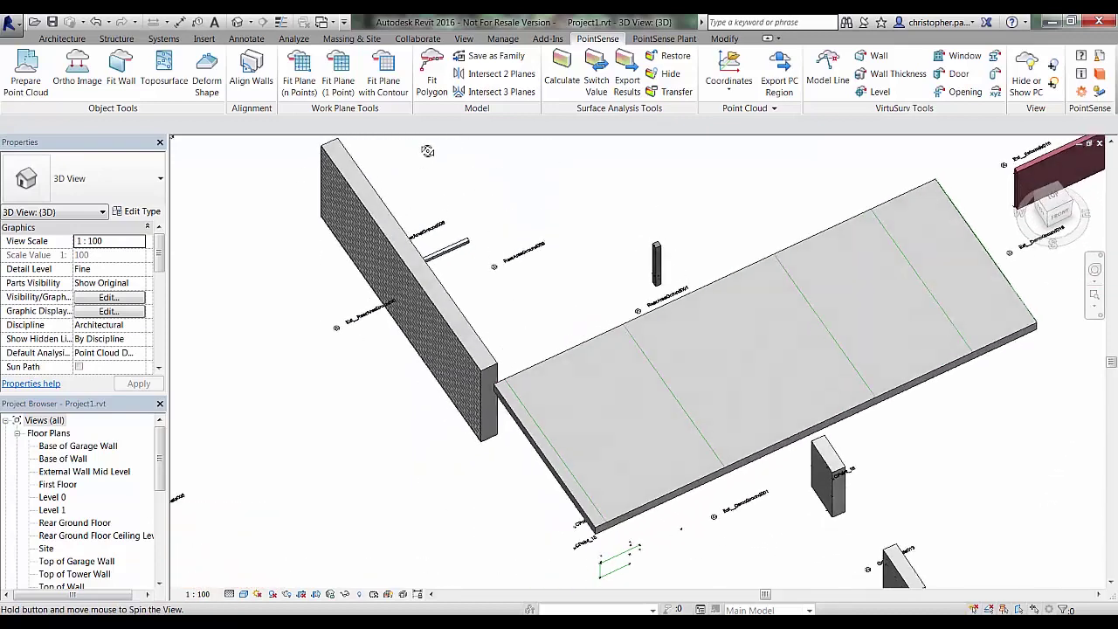
left_click(217, 81)
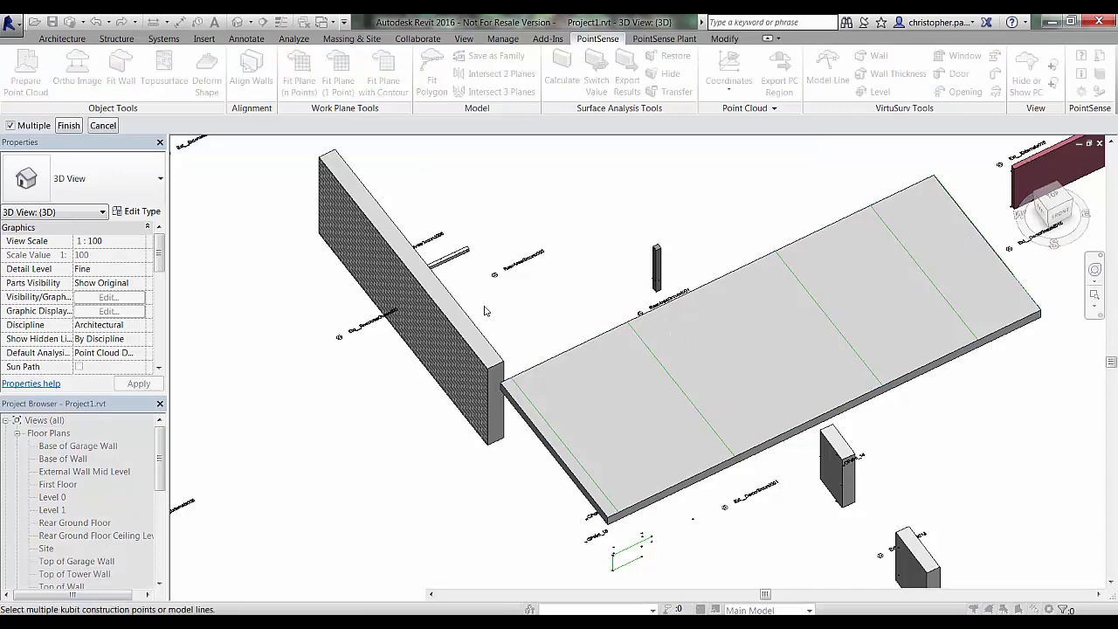
left_click(1052, 203)
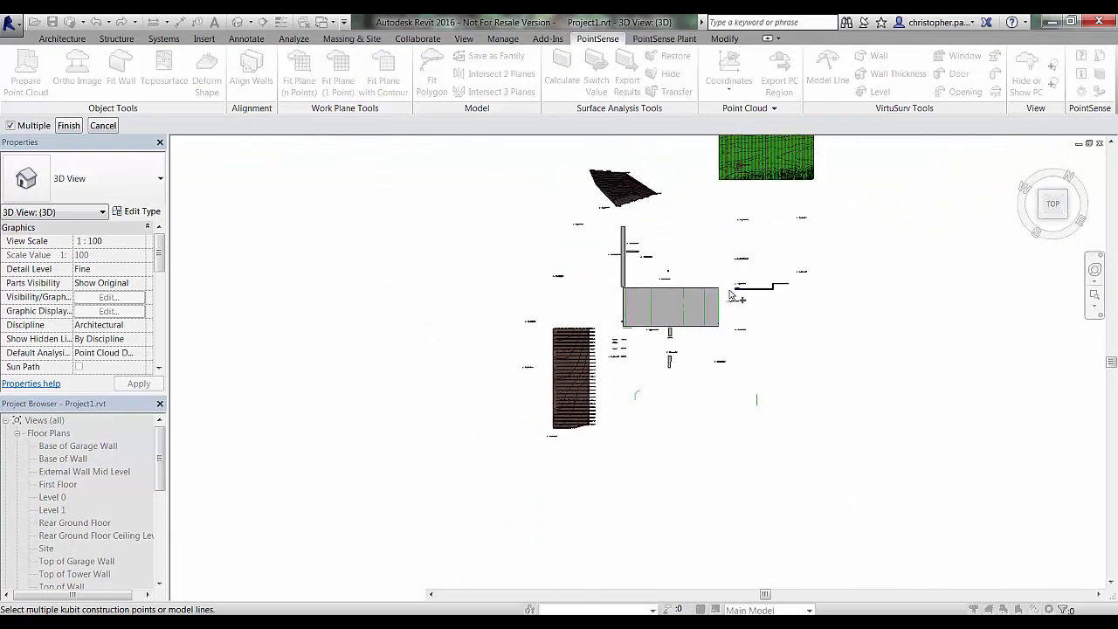
left_click_drag(476, 383, 783, 503)
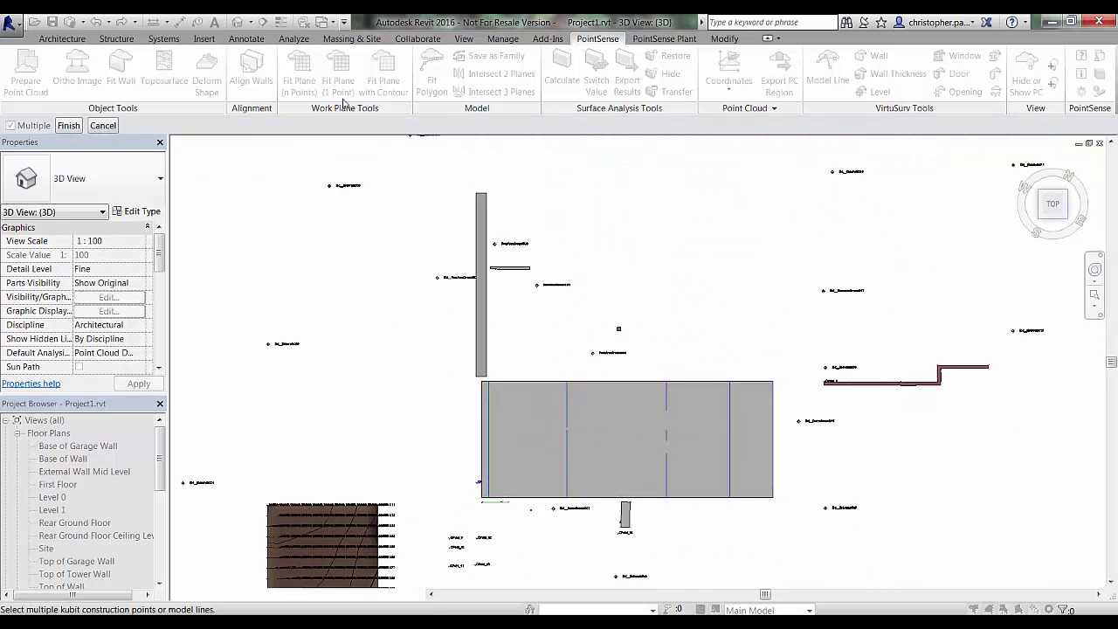
left_click(68, 125)
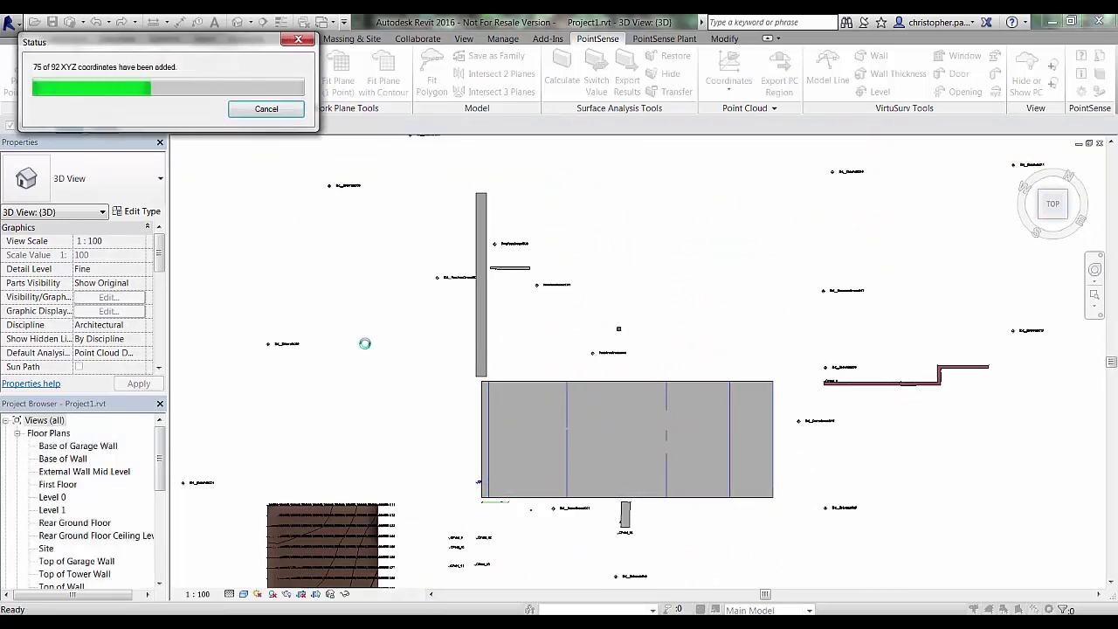
left_click(606, 368)
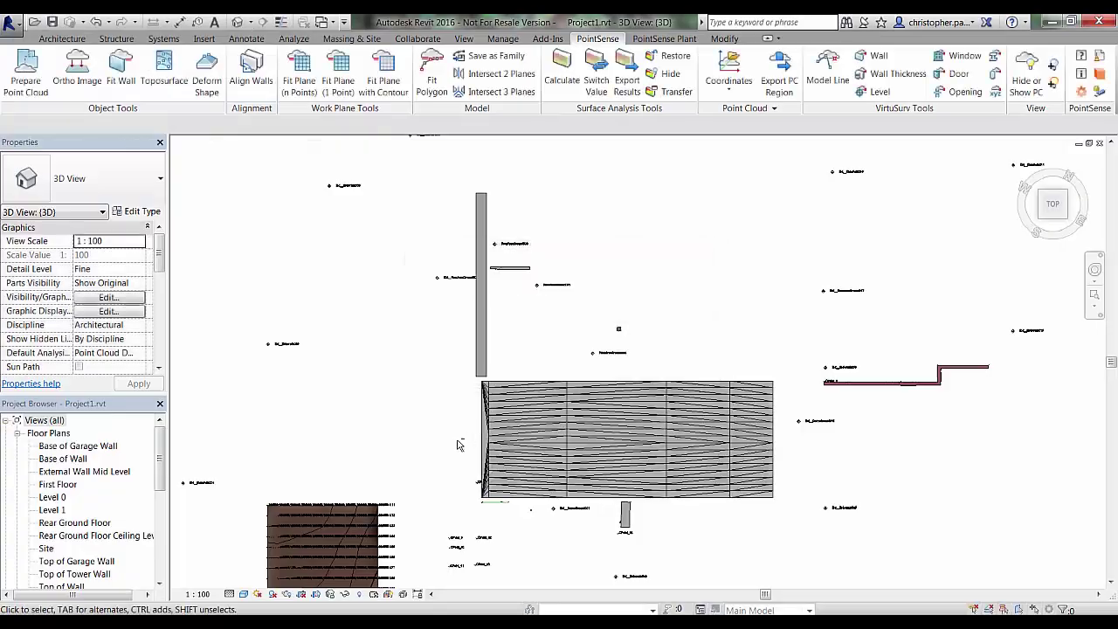
Delete construction point CPoint_11 beside the lower brown topography, keeping the protocol point beneath it
middle_click_drag(685, 457, 948, 434, "shift")
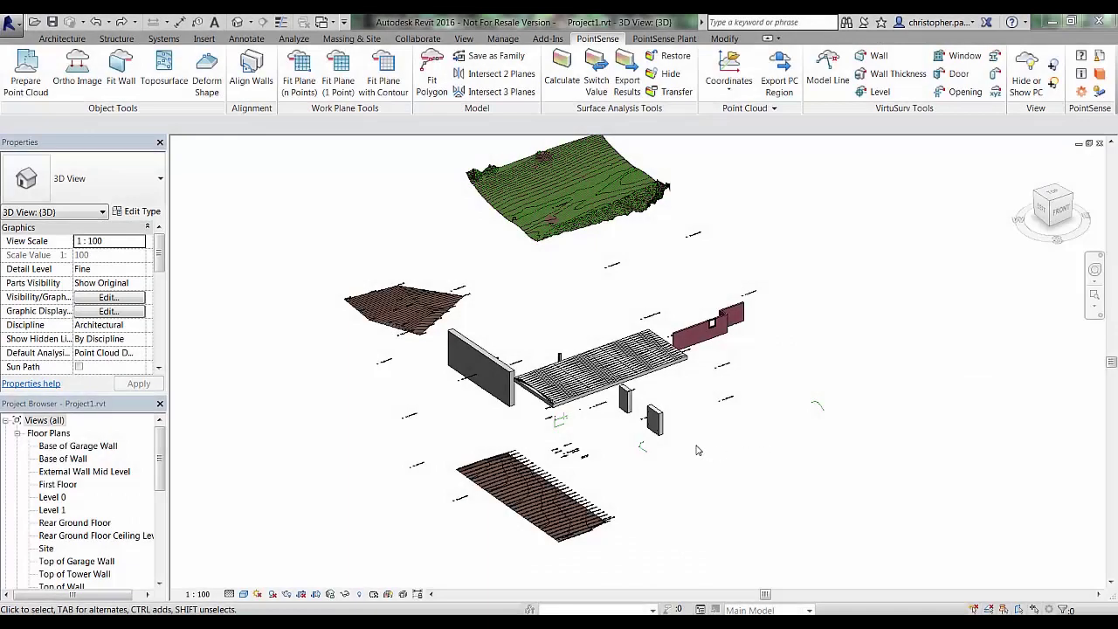
scroll(611, 476, "up", 6)
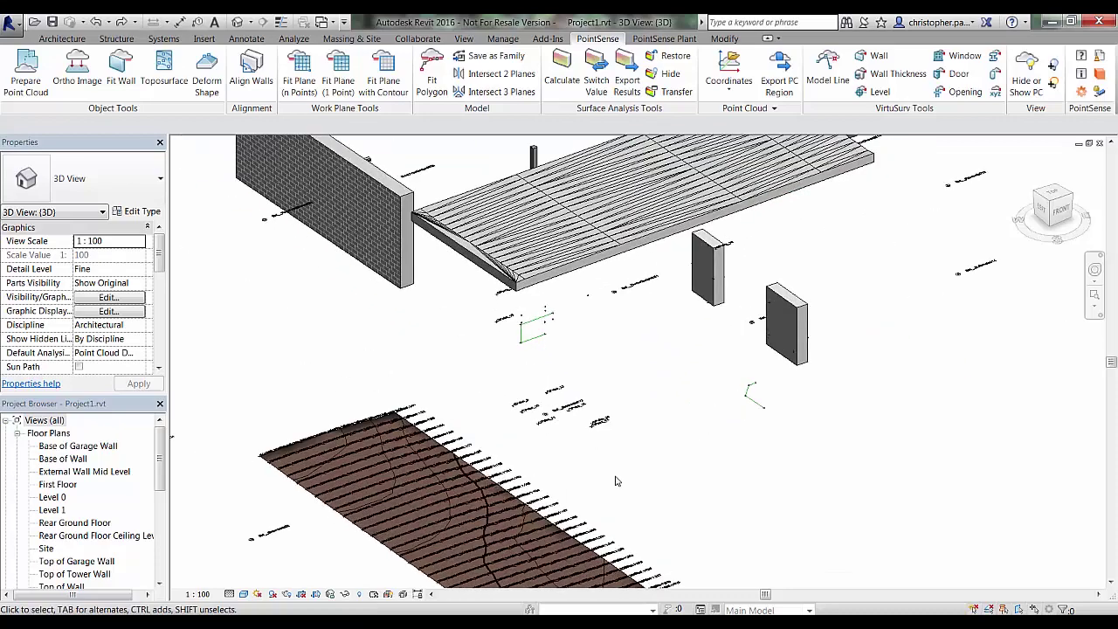
middle_click_drag(336, 544, 419, 483)
scroll(597, 389, "up", 1)
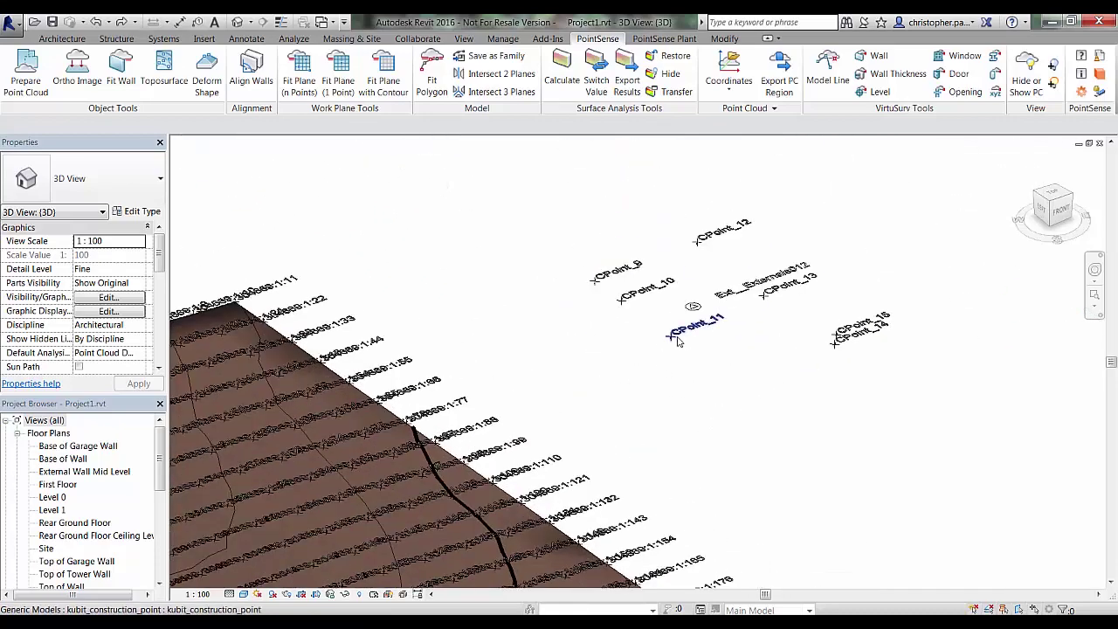
left_click(679, 336)
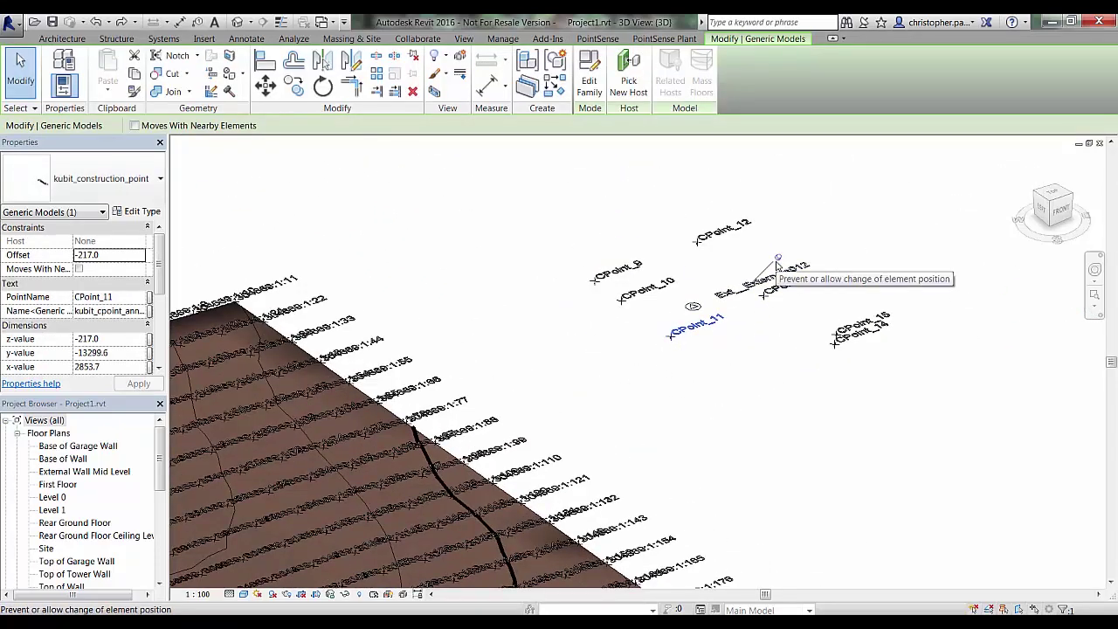
left_click(714, 348)
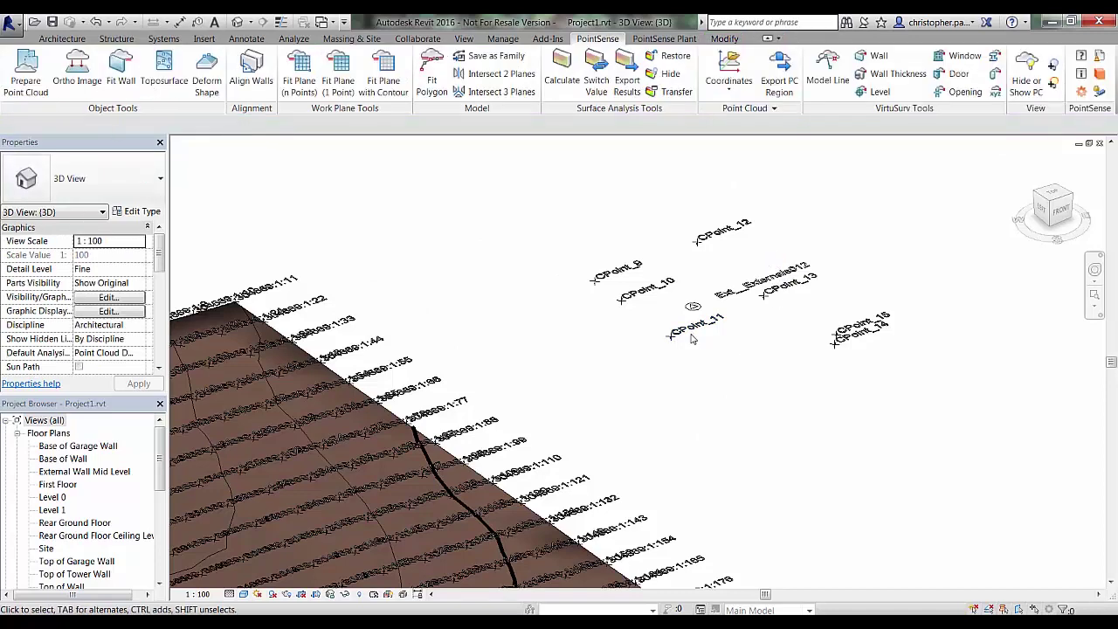
left_click(690, 339)
key("Delete")
left_click(665, 341)
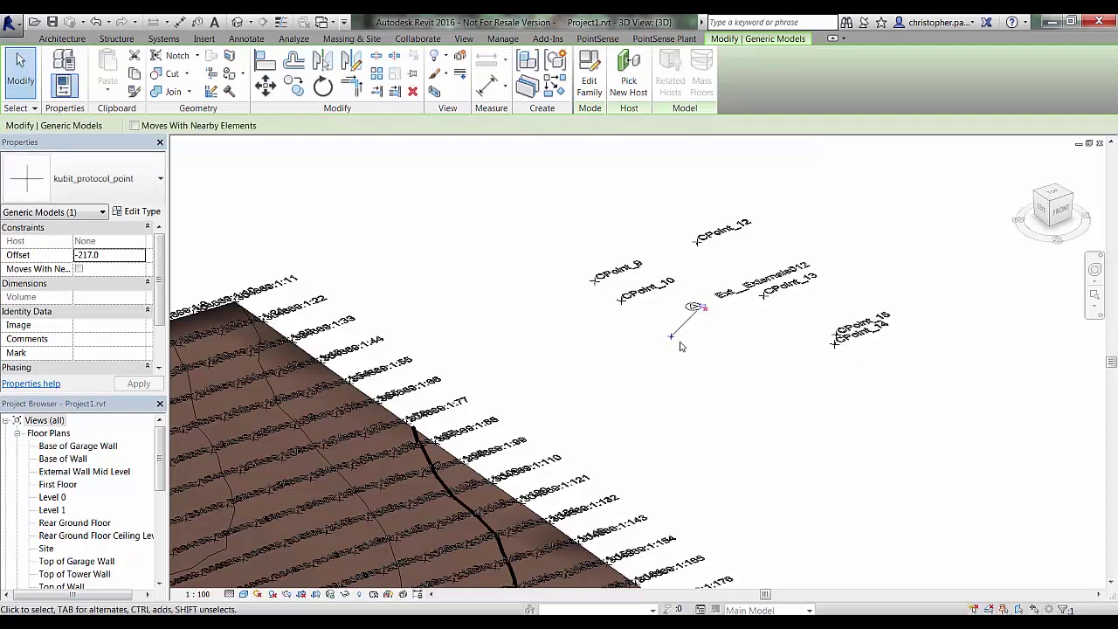
key("Escape")
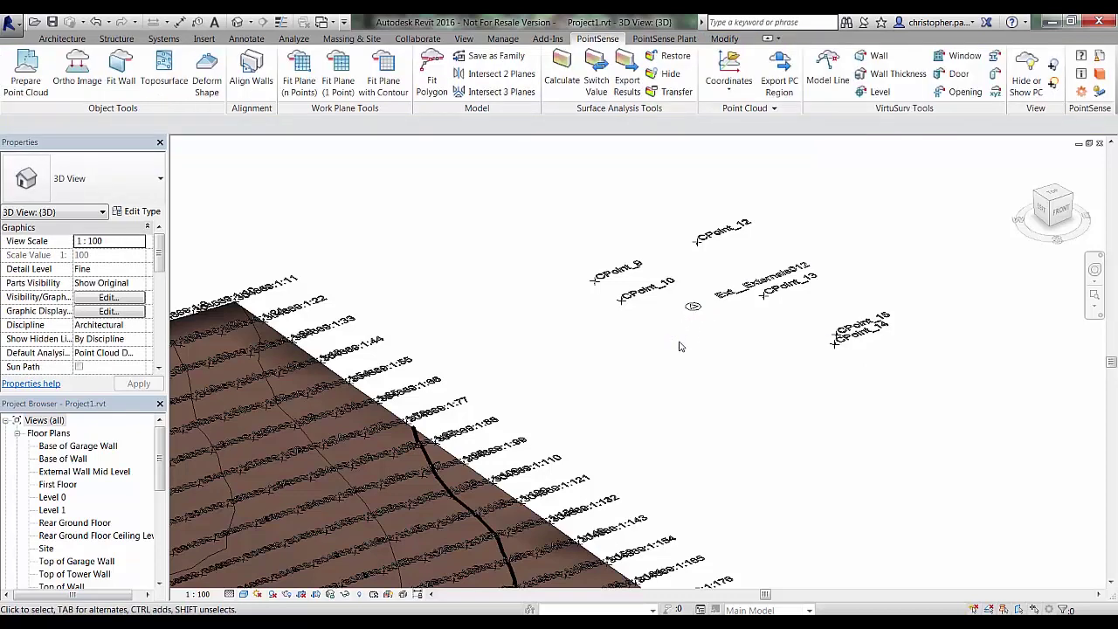
Change the type of construction point CPoint_10 to kubit_protocol_point
left_click(647, 297)
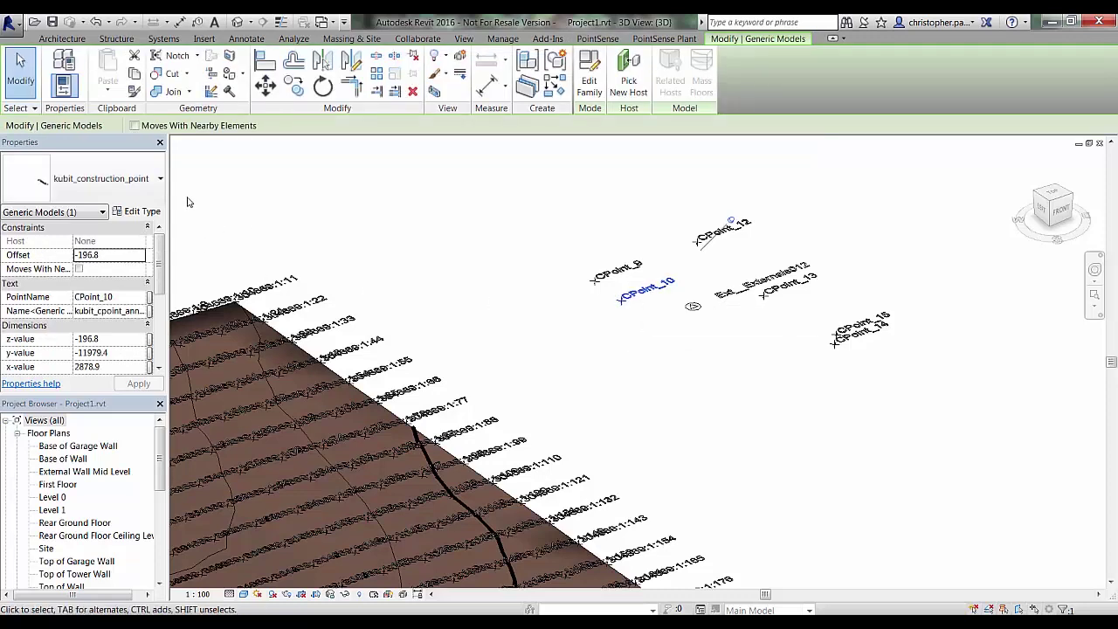
left_click(145, 191)
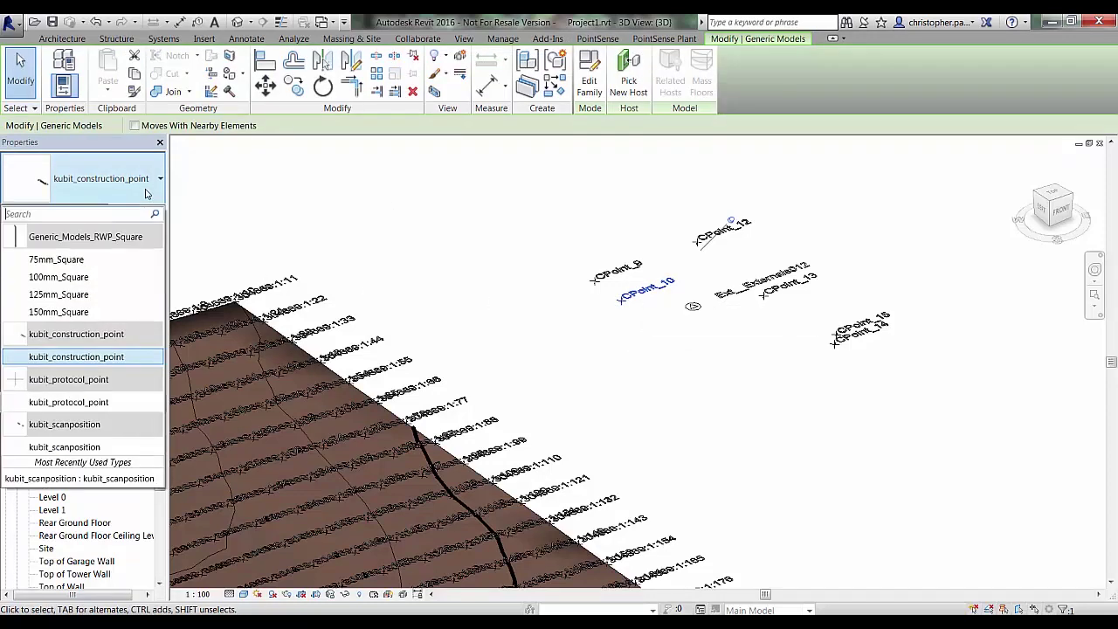
left_click(117, 403)
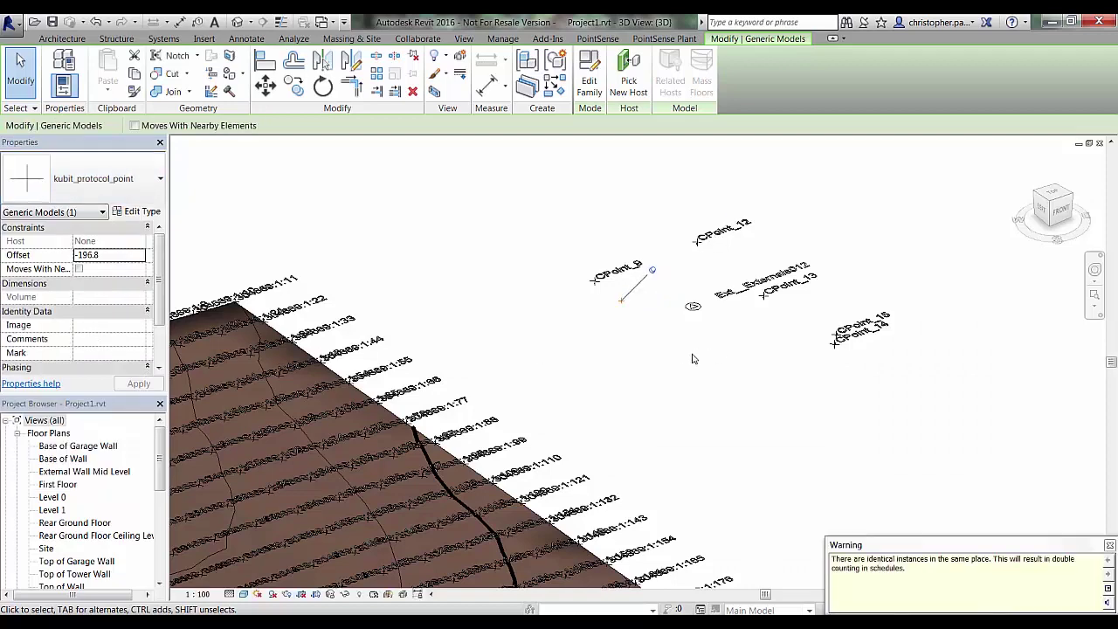
left_click(681, 358)
scroll(647, 345, "down", 3)
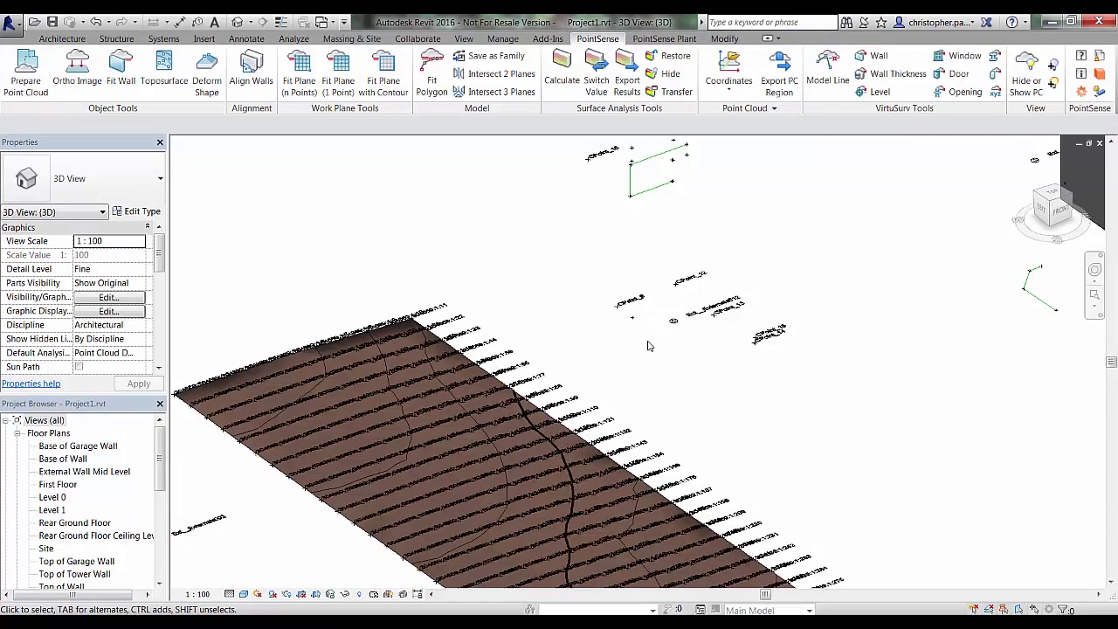
scroll(647, 345, "down", 4)
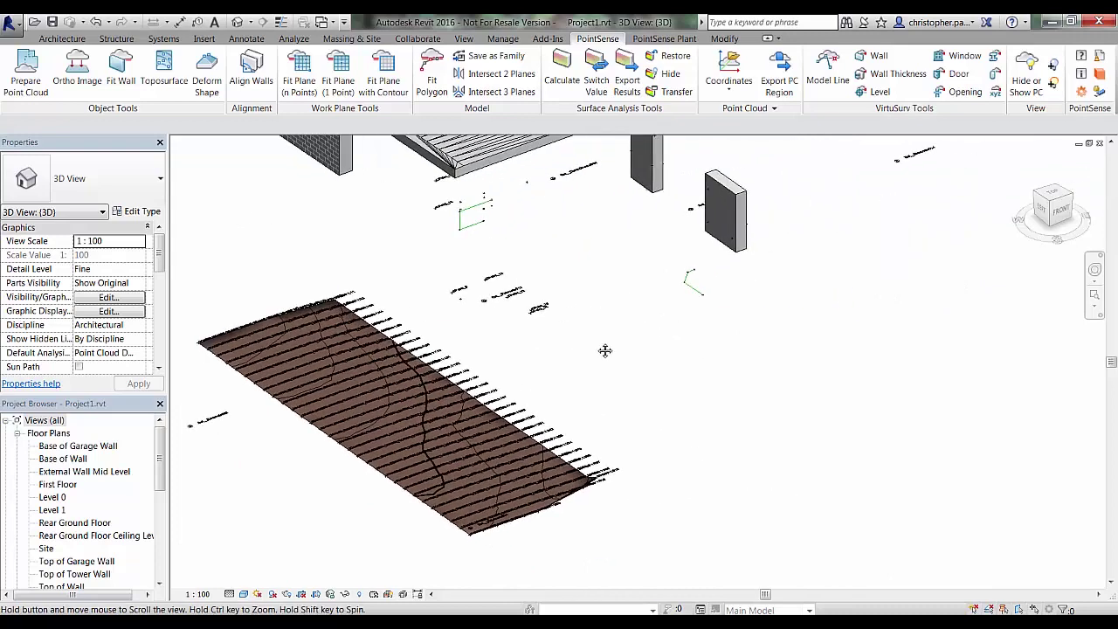
middle_click_drag(650, 288, 656, 379)
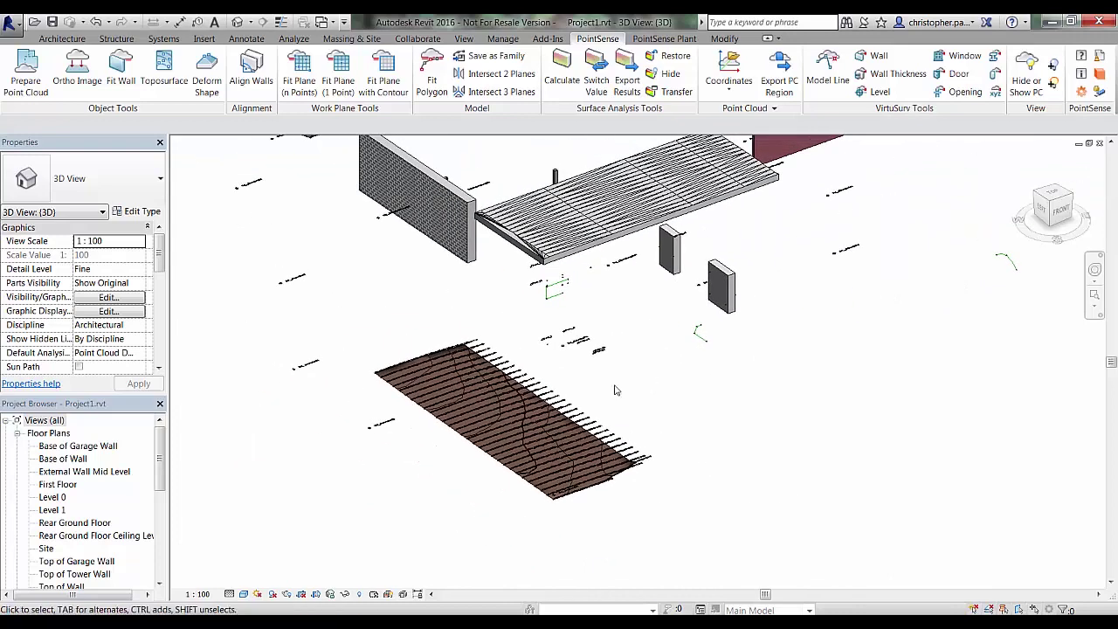
Select all scan position instances in the entire project and change their type to kubit_protocol_point
left_click(382, 424)
right_click(384, 425)
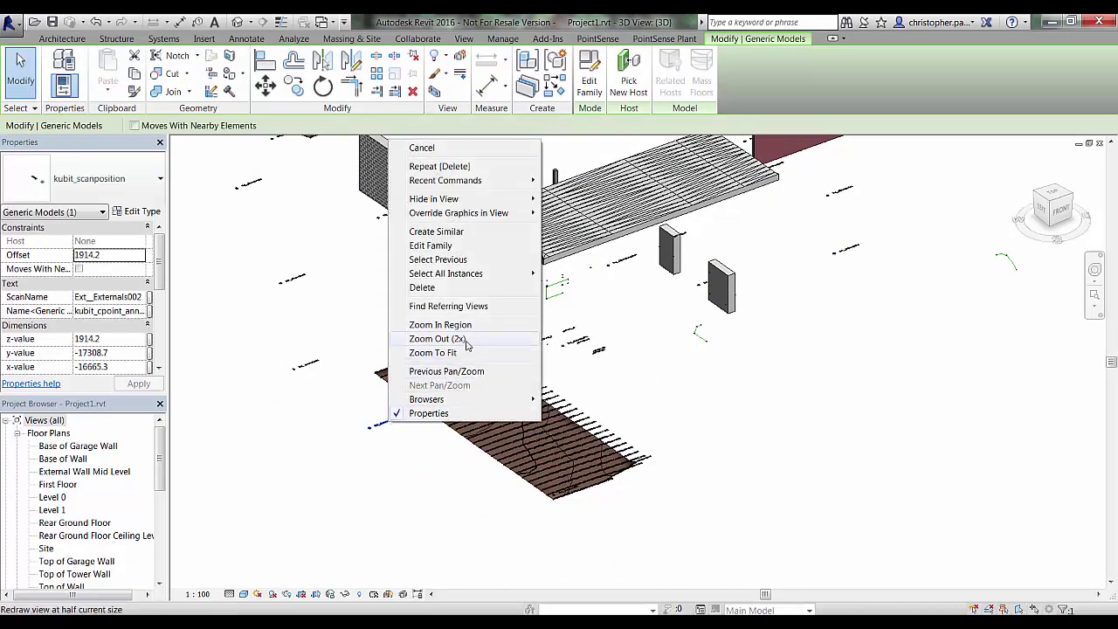
mouse_move(524, 273)
left_click(573, 288)
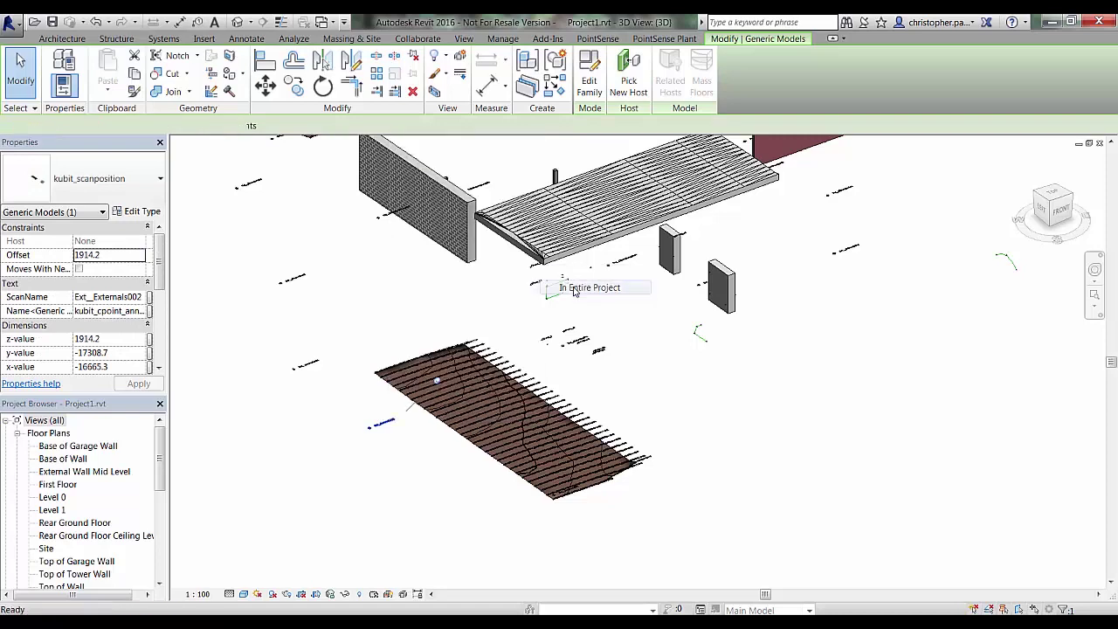
left_click(122, 184)
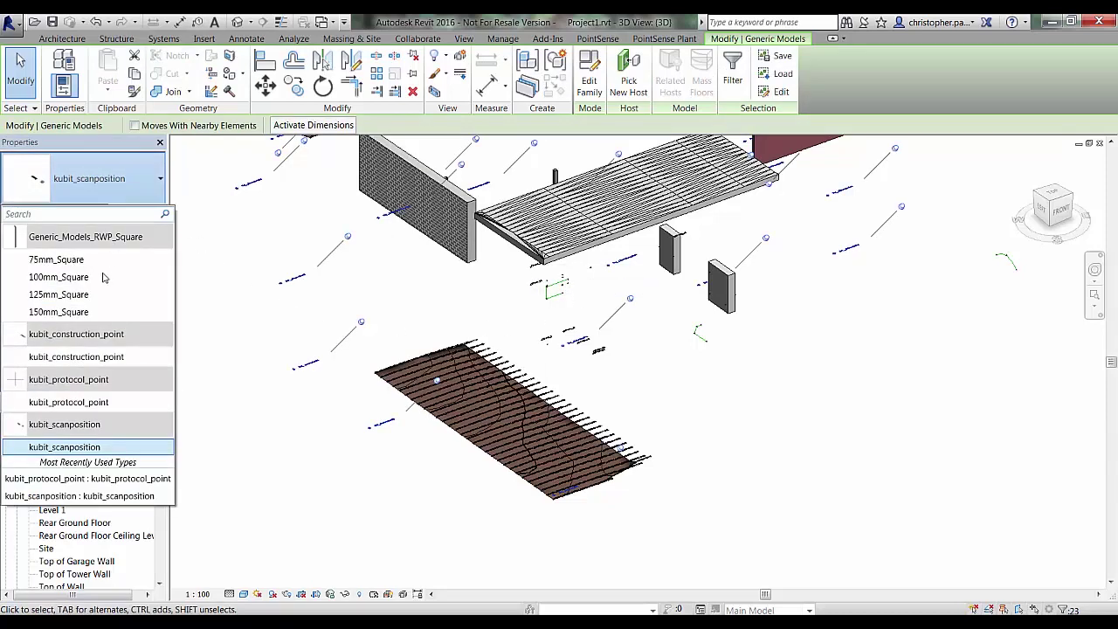
left_click(68, 402)
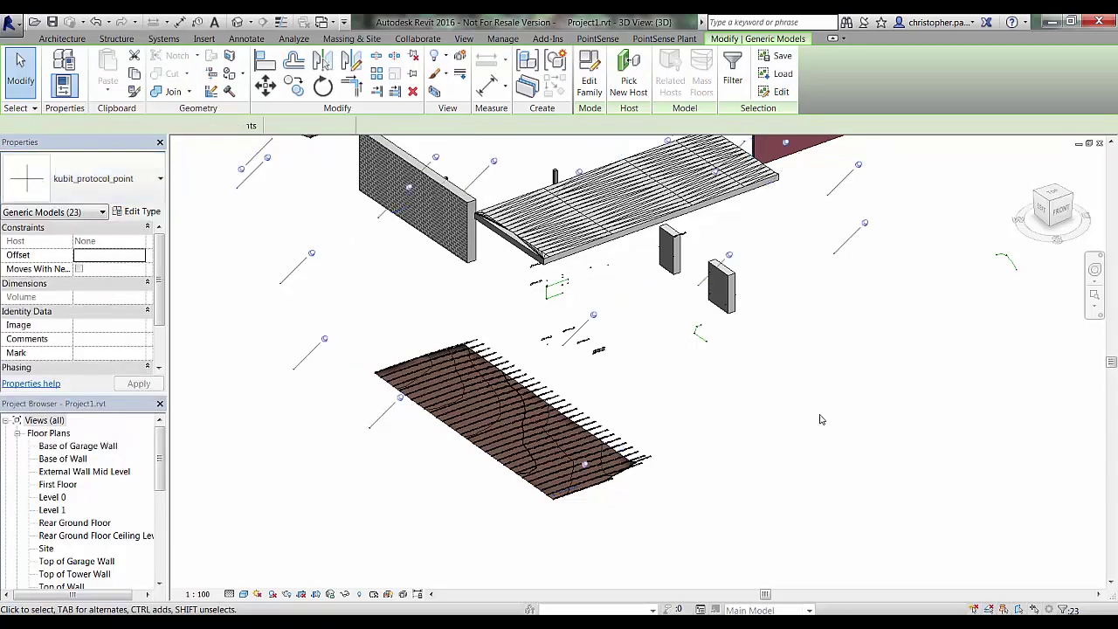
left_click(751, 400)
Select all kubit_construction_point instances in the entire project and delete them
left_click(603, 352)
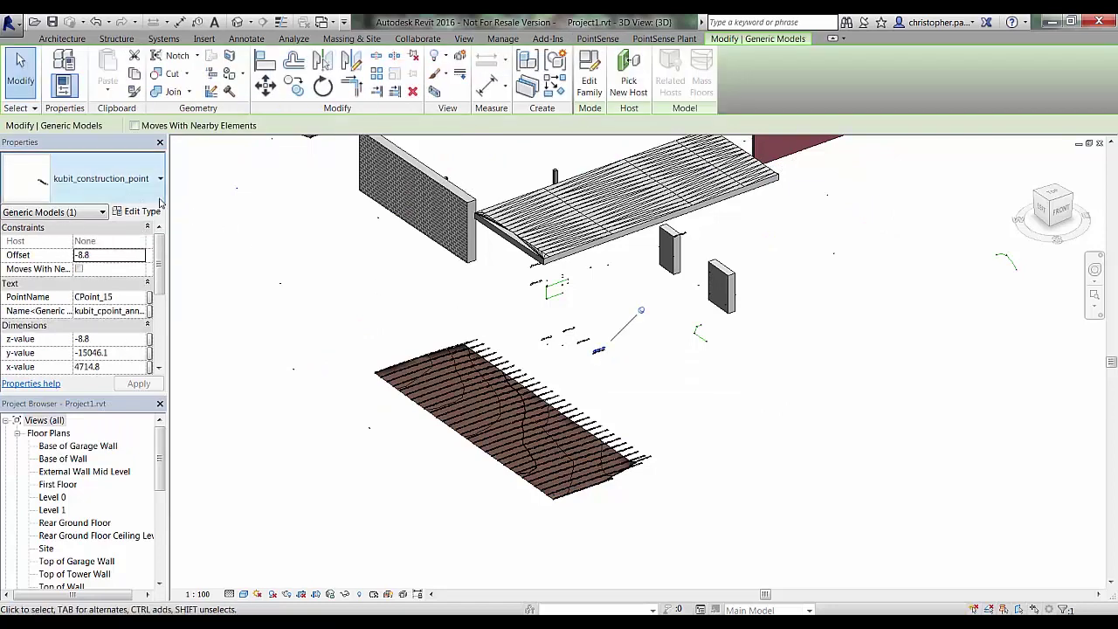
right_click(605, 350)
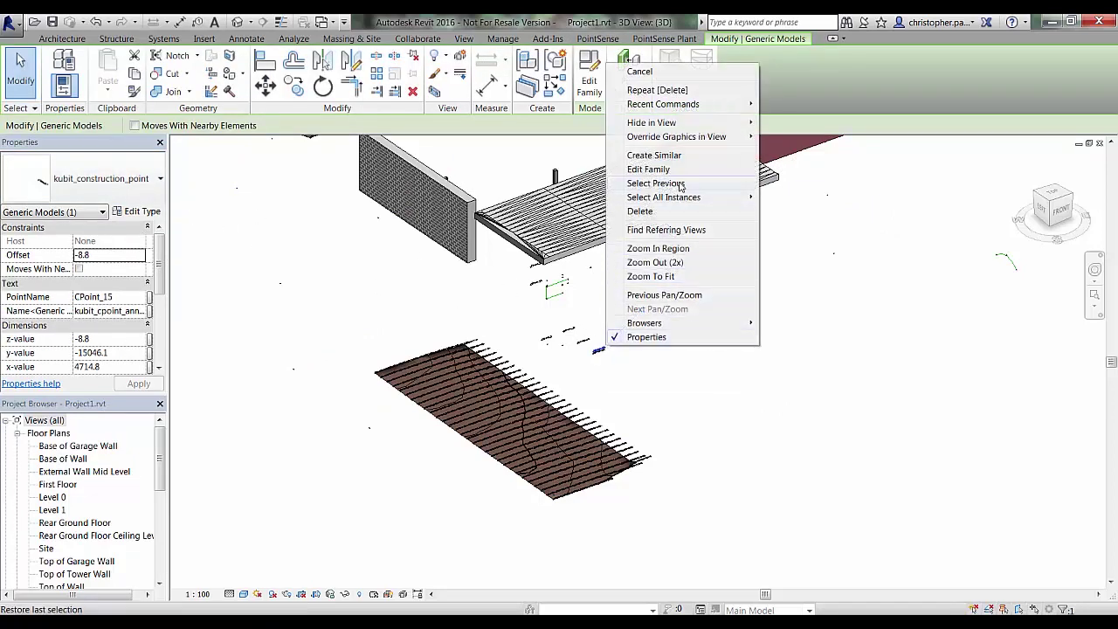
mouse_move(698, 197)
left_click(791, 212)
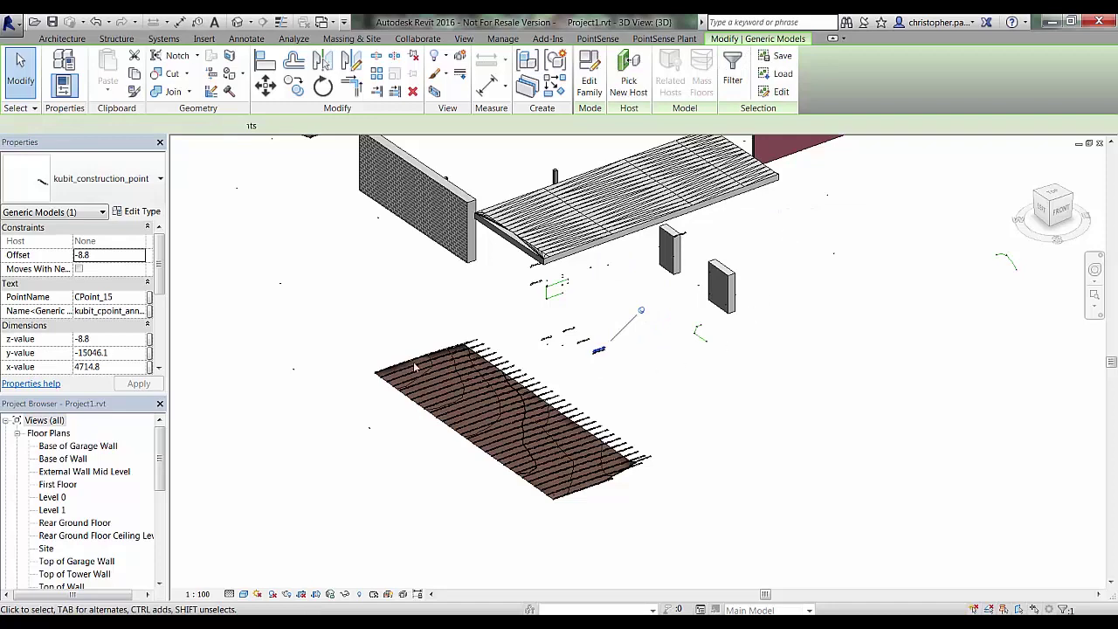
left_click(109, 180)
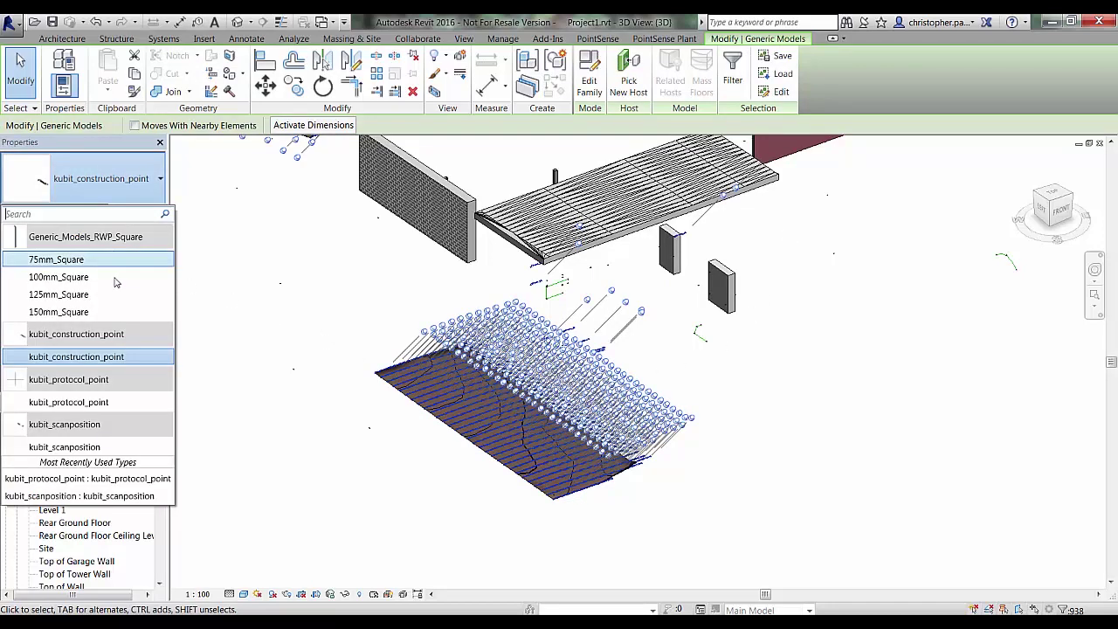
left_click(76, 357)
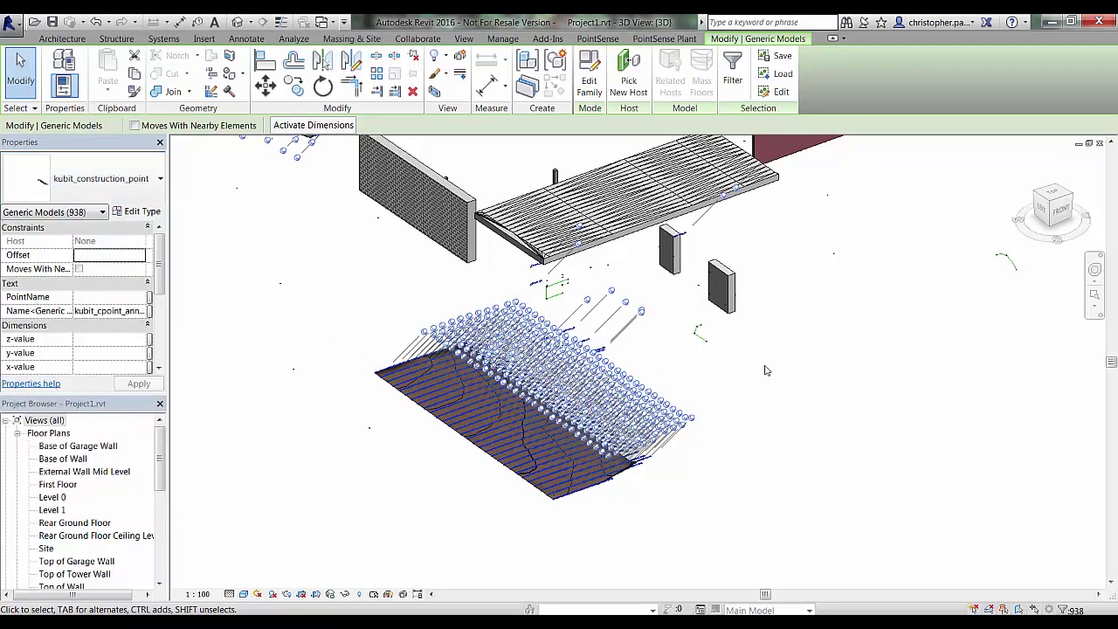
key("Delete")
scroll(824, 325, "down", 2)
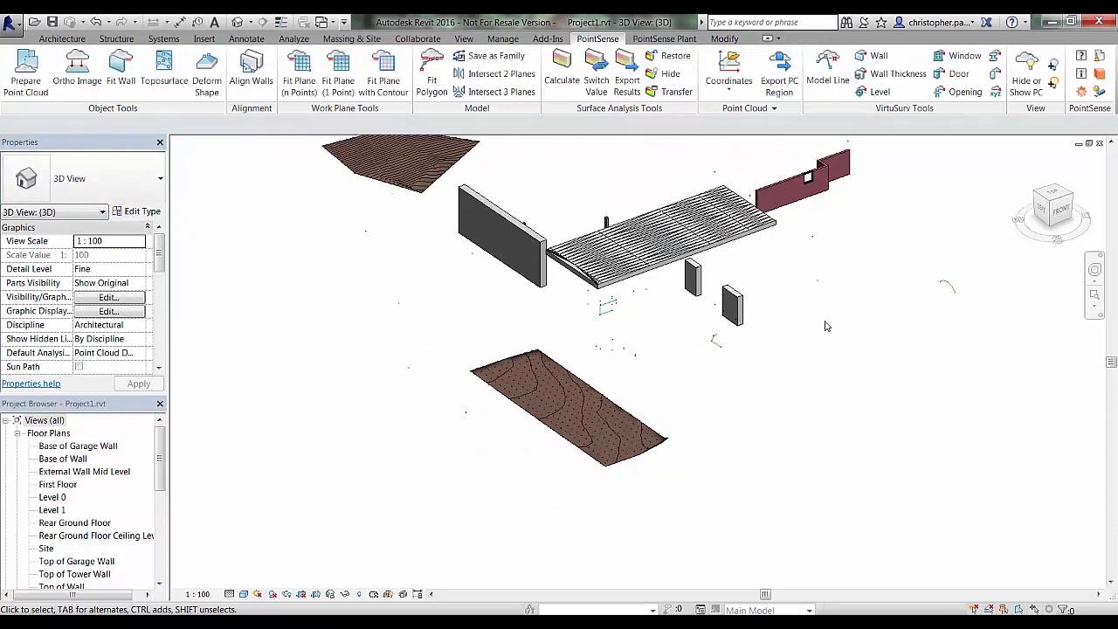
middle_click_drag(824, 326, 805, 405)
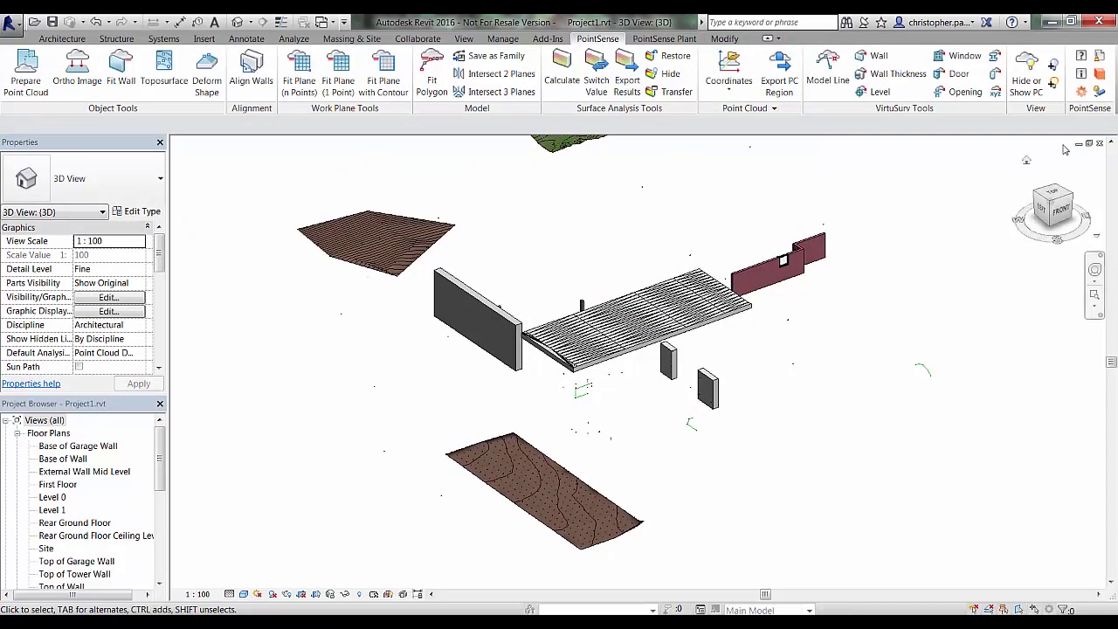
Run the PointSense Cleanup, including all protocol points and excluding the saved wall fitting positions, and accept removing the dynamic model updaters
left_click(1105, 57)
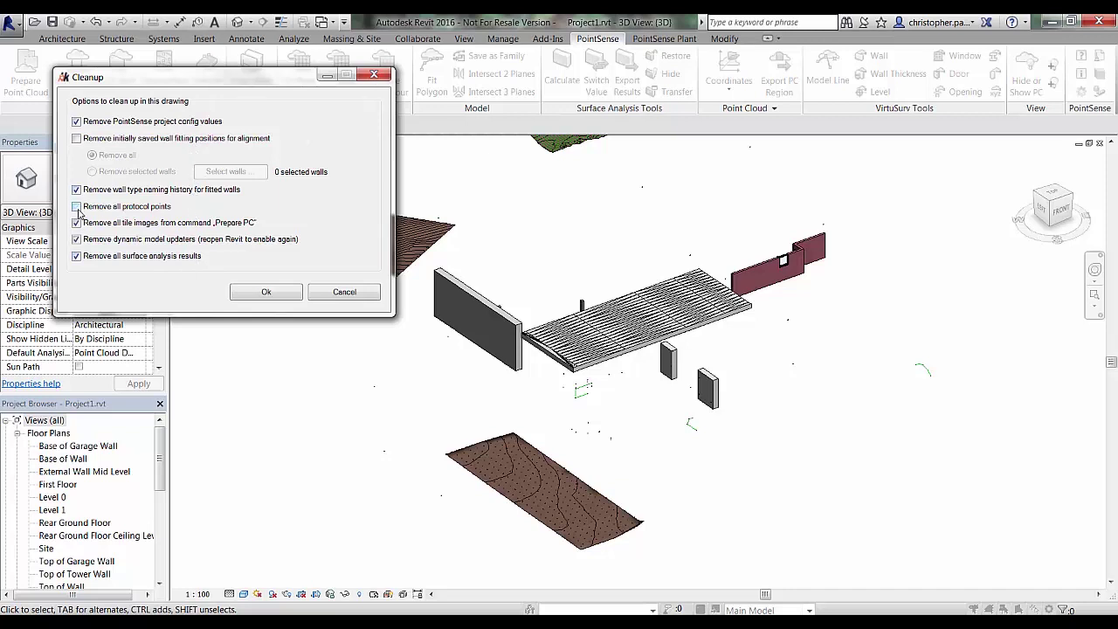
left_click(266, 293)
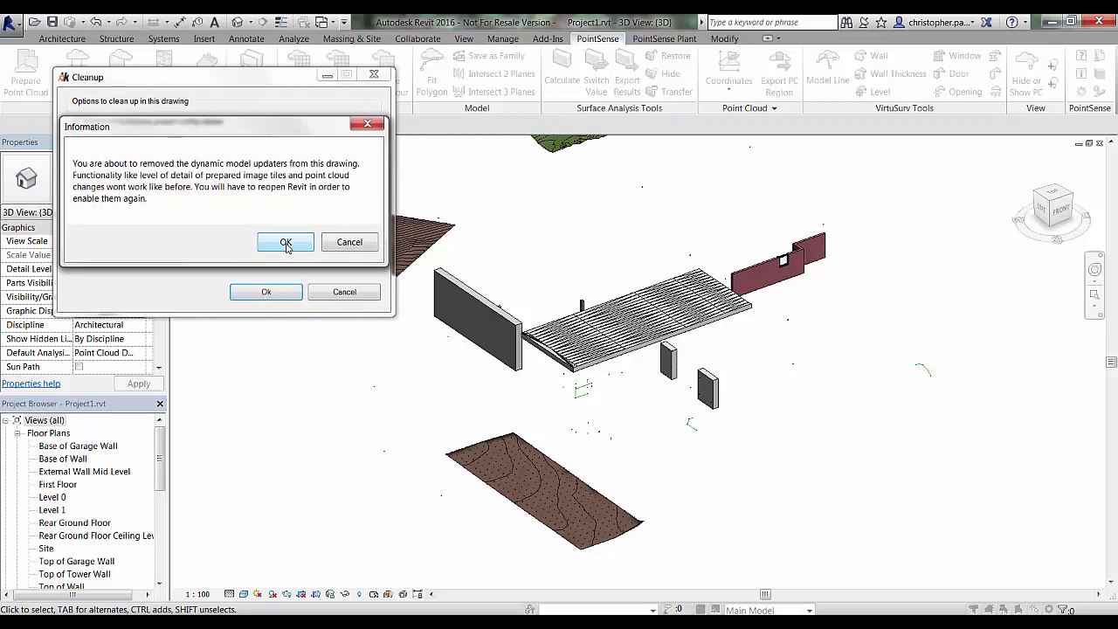
left_click(285, 243)
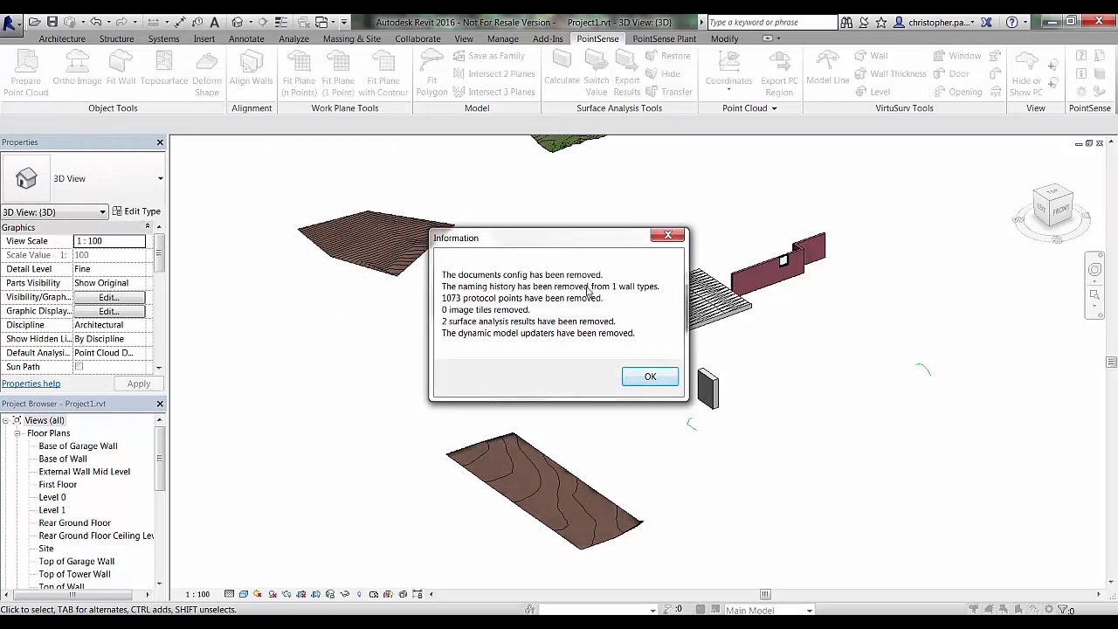
left_click(640, 374)
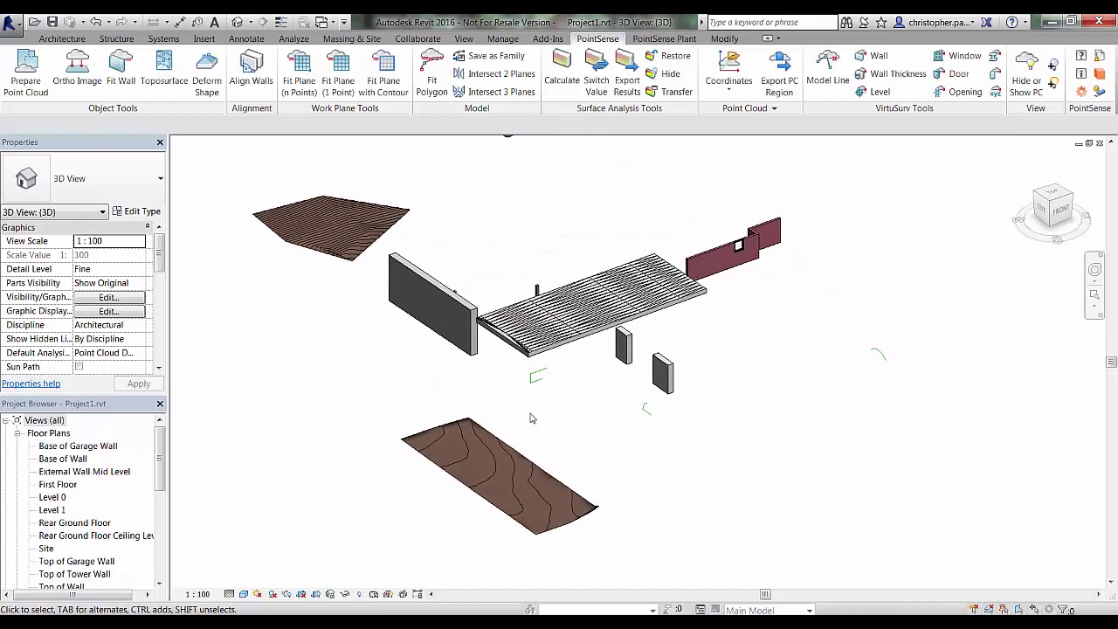
Examine the cleaned-up topography surfaces and deformed floor slab in the 3D view
scroll(530, 419, "up", 5)
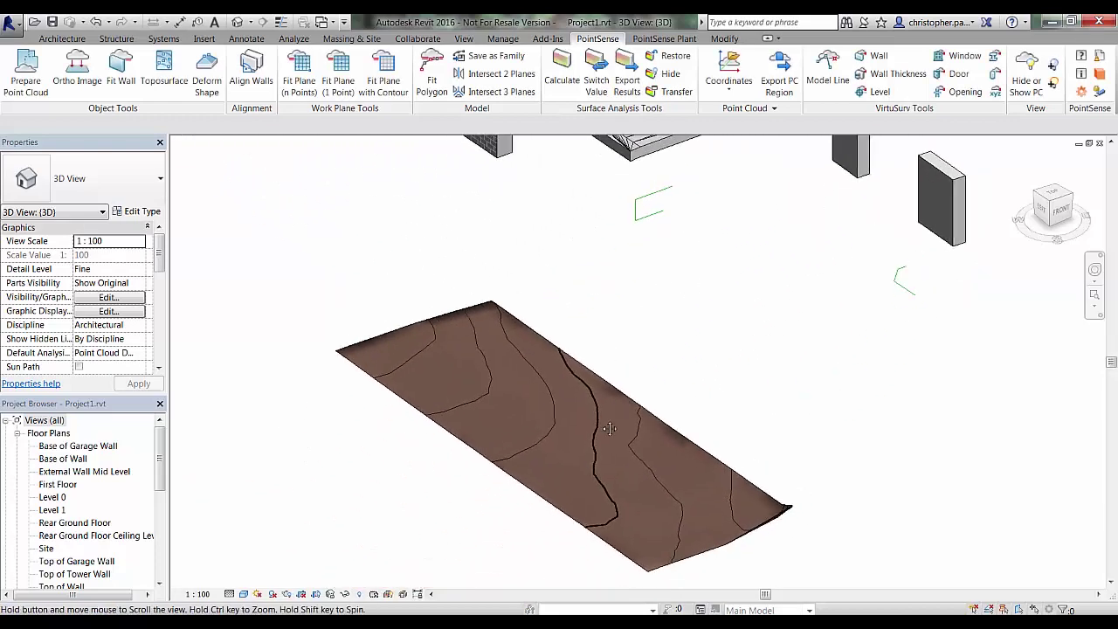
middle_click_drag(610, 428, 554, 328)
left_click(463, 342)
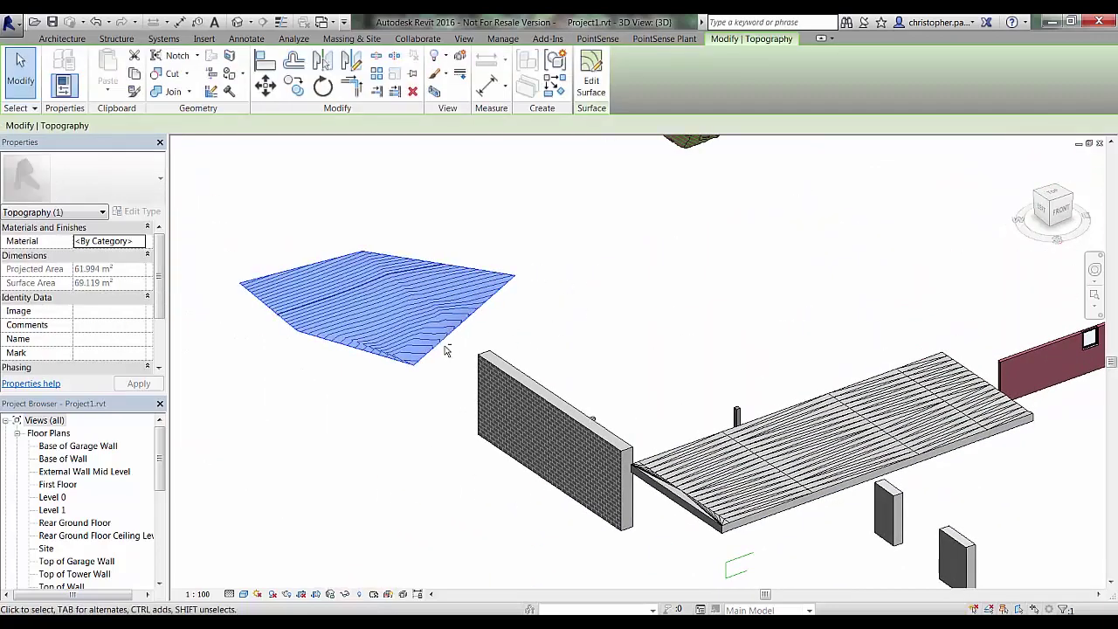
middle_click_drag(463, 341, 674, 306, "shift")
scroll(551, 268, "down", 3)
key("Escape")
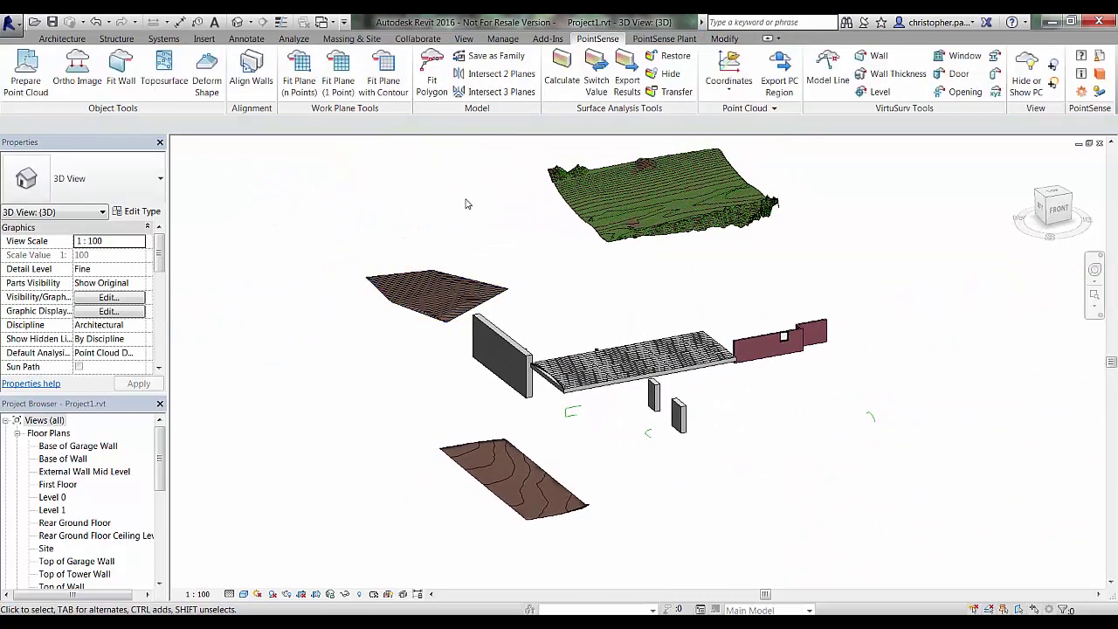